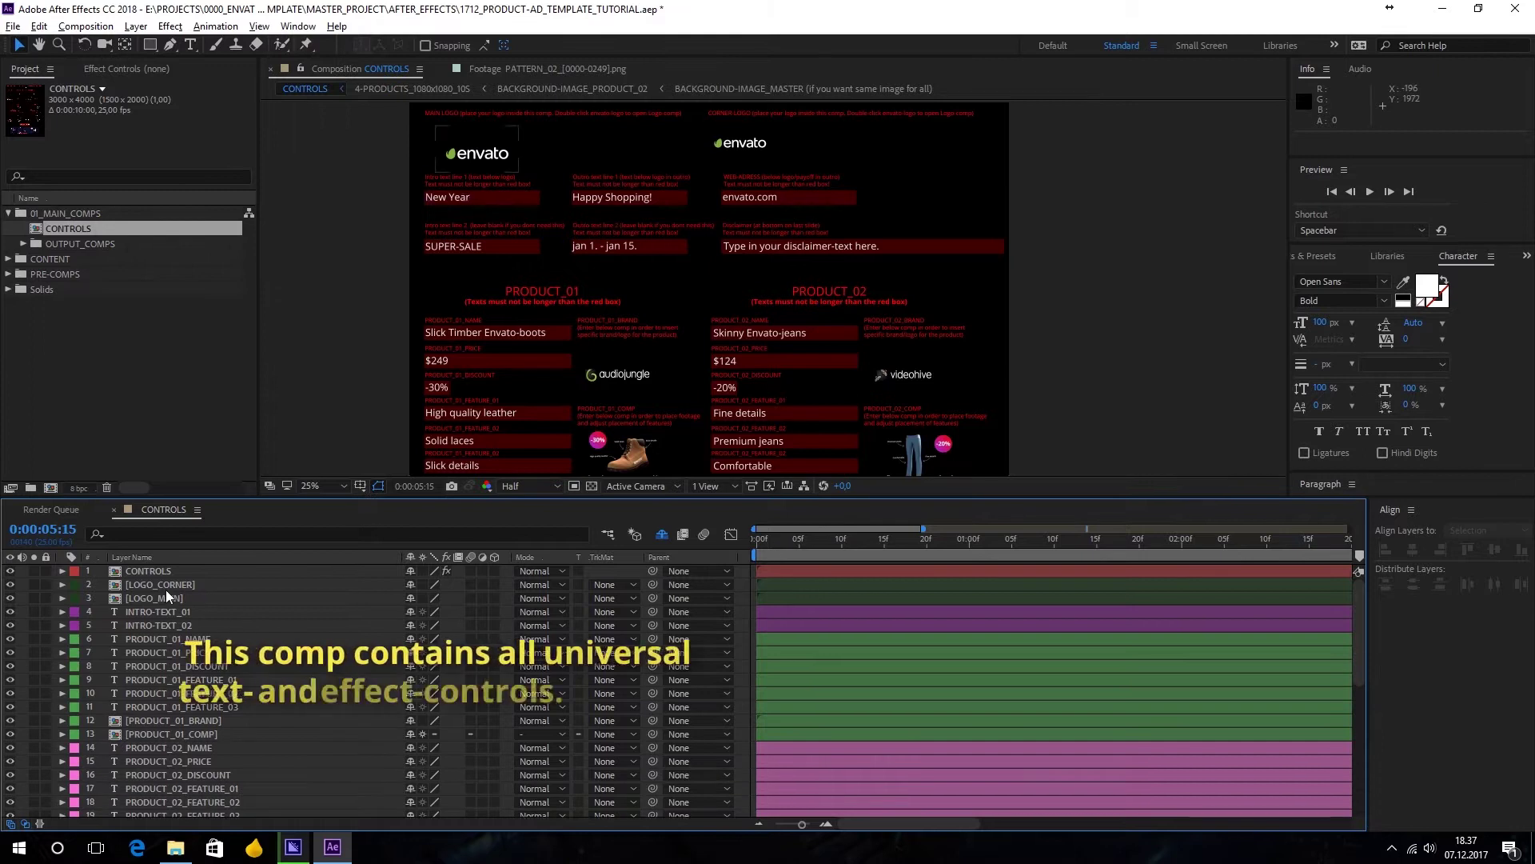
Look over the CONTROLS layers, enlarge the composition view and open the LOGO_MAIN comp from the main logo.
scroll(161, 593, "down", 5)
scroll(179, 640, "up", 5)
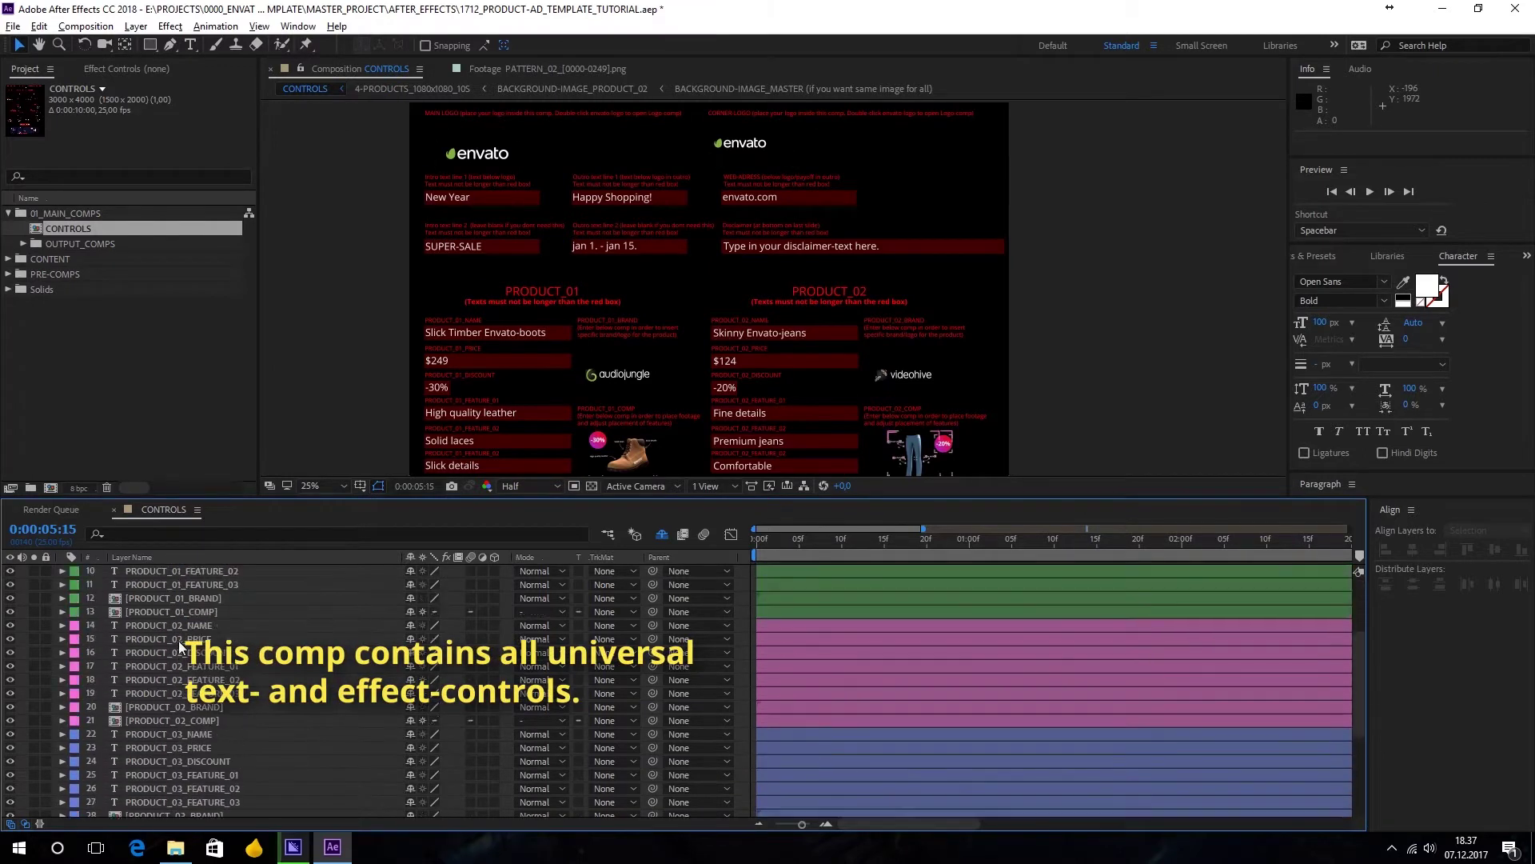
left_click_drag(480, 497, 478, 591)
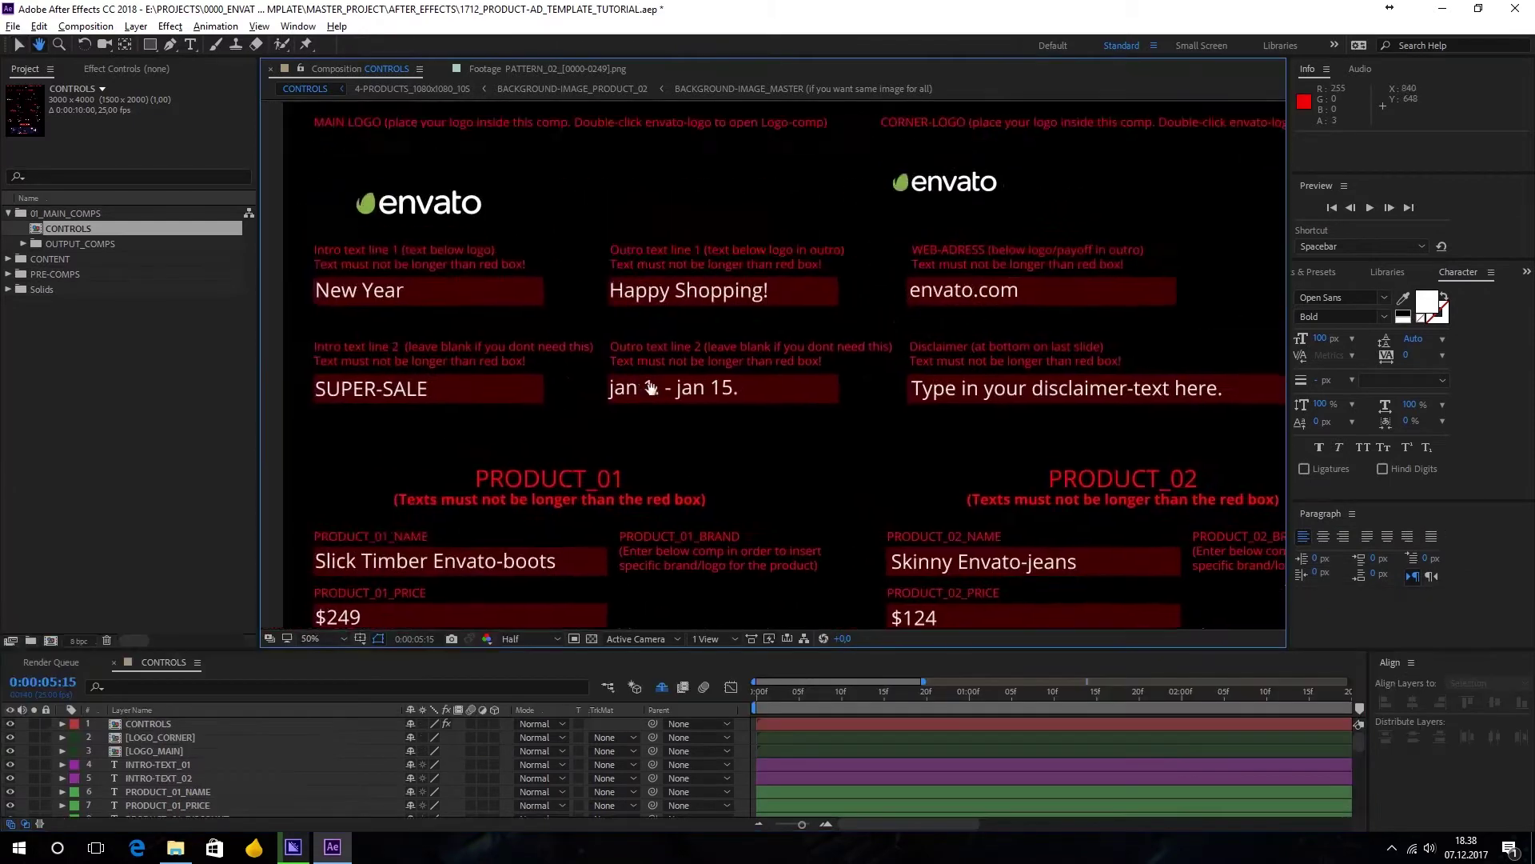
left_click_drag(652, 387, 721, 377)
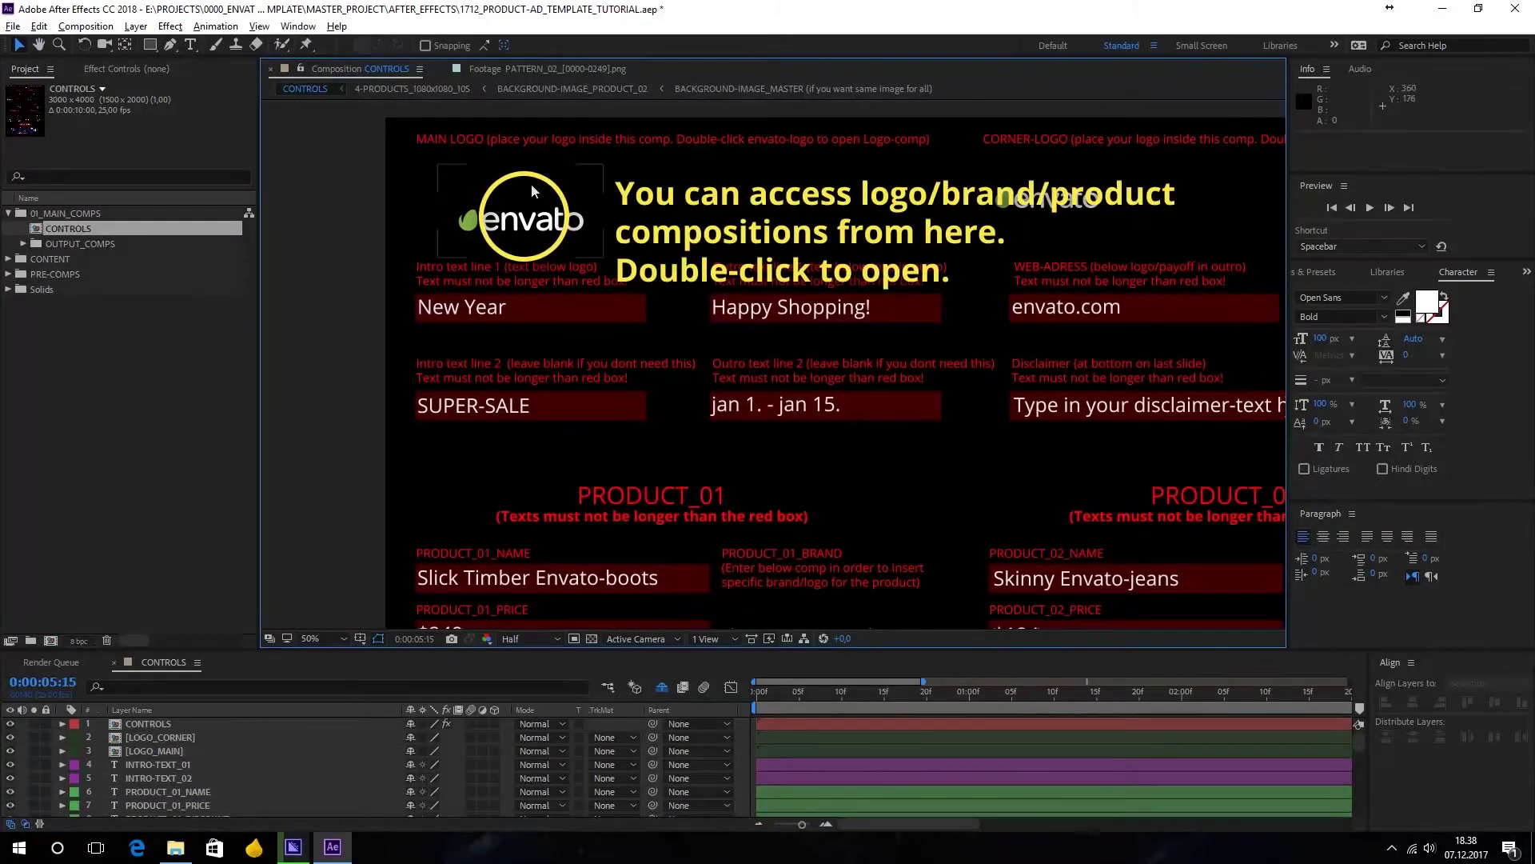
left_click(520, 211)
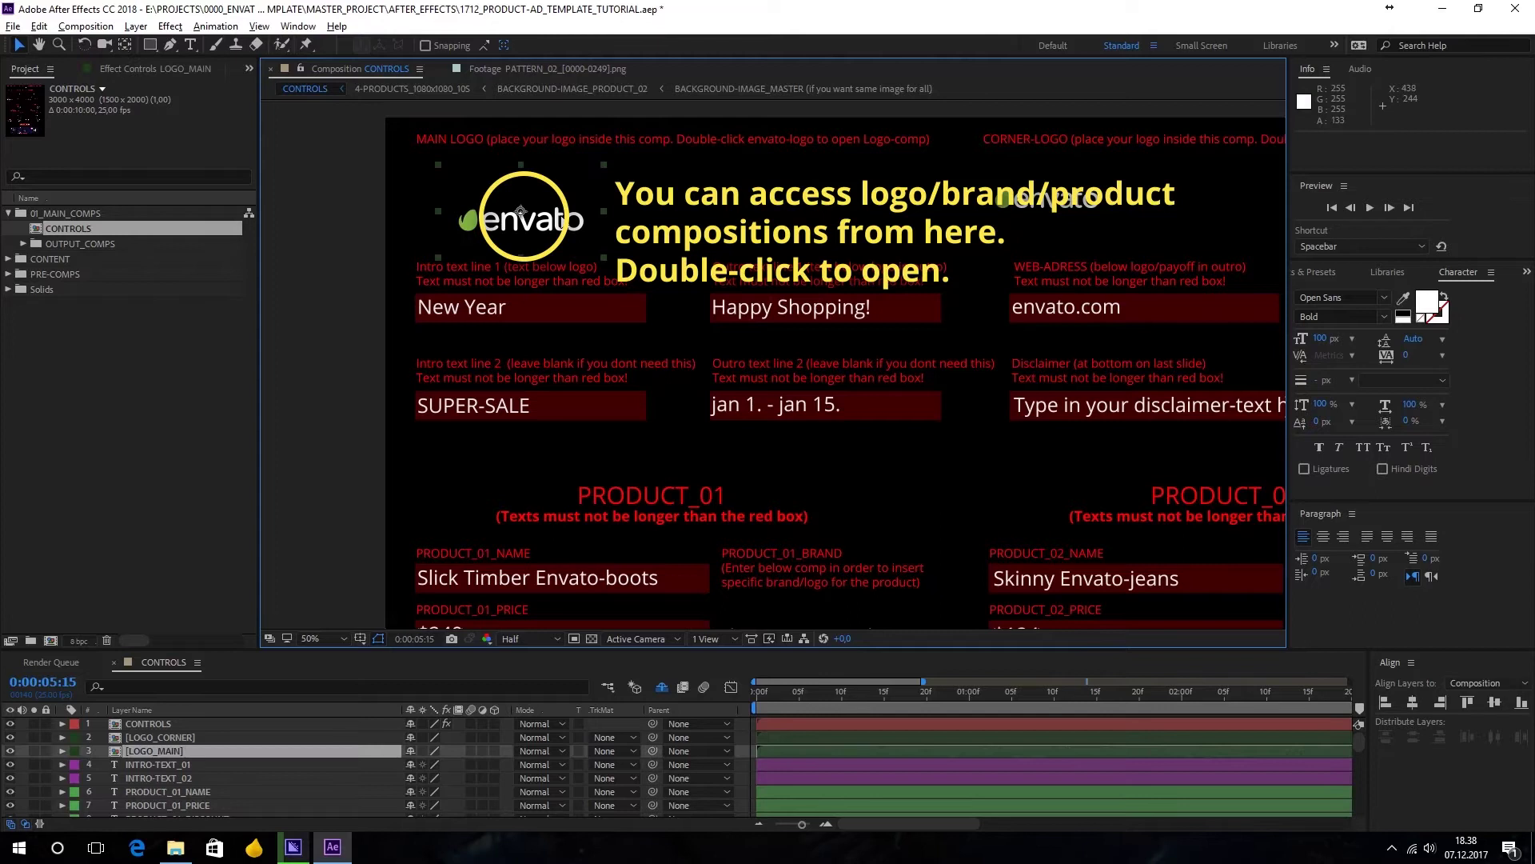
double_click(560, 215)
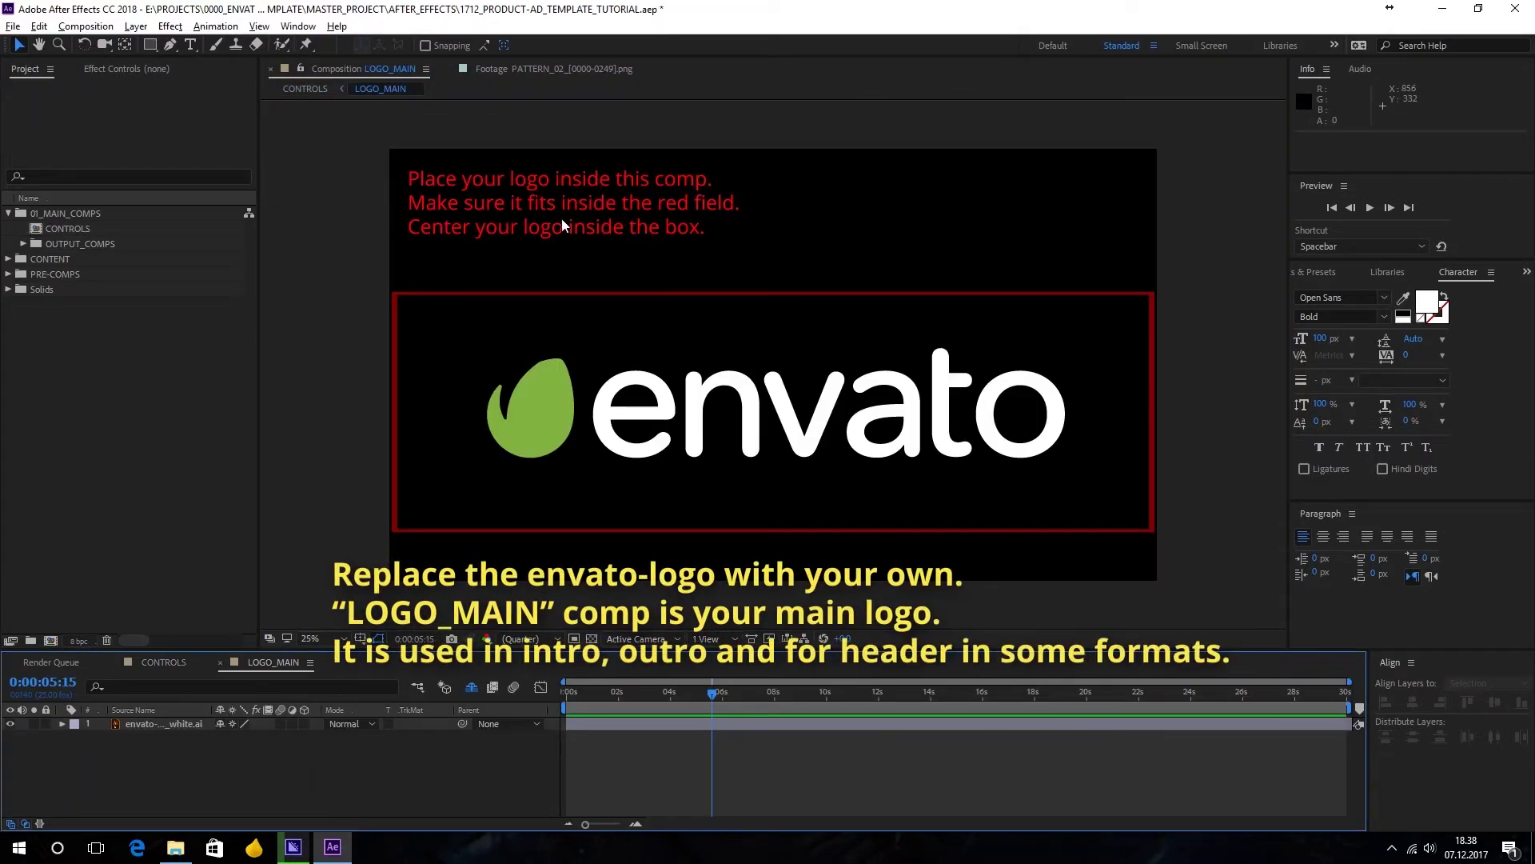
Try moving the envato logo inside the red box of LOGO_MAIN, and undo the move.
left_click(571, 424)
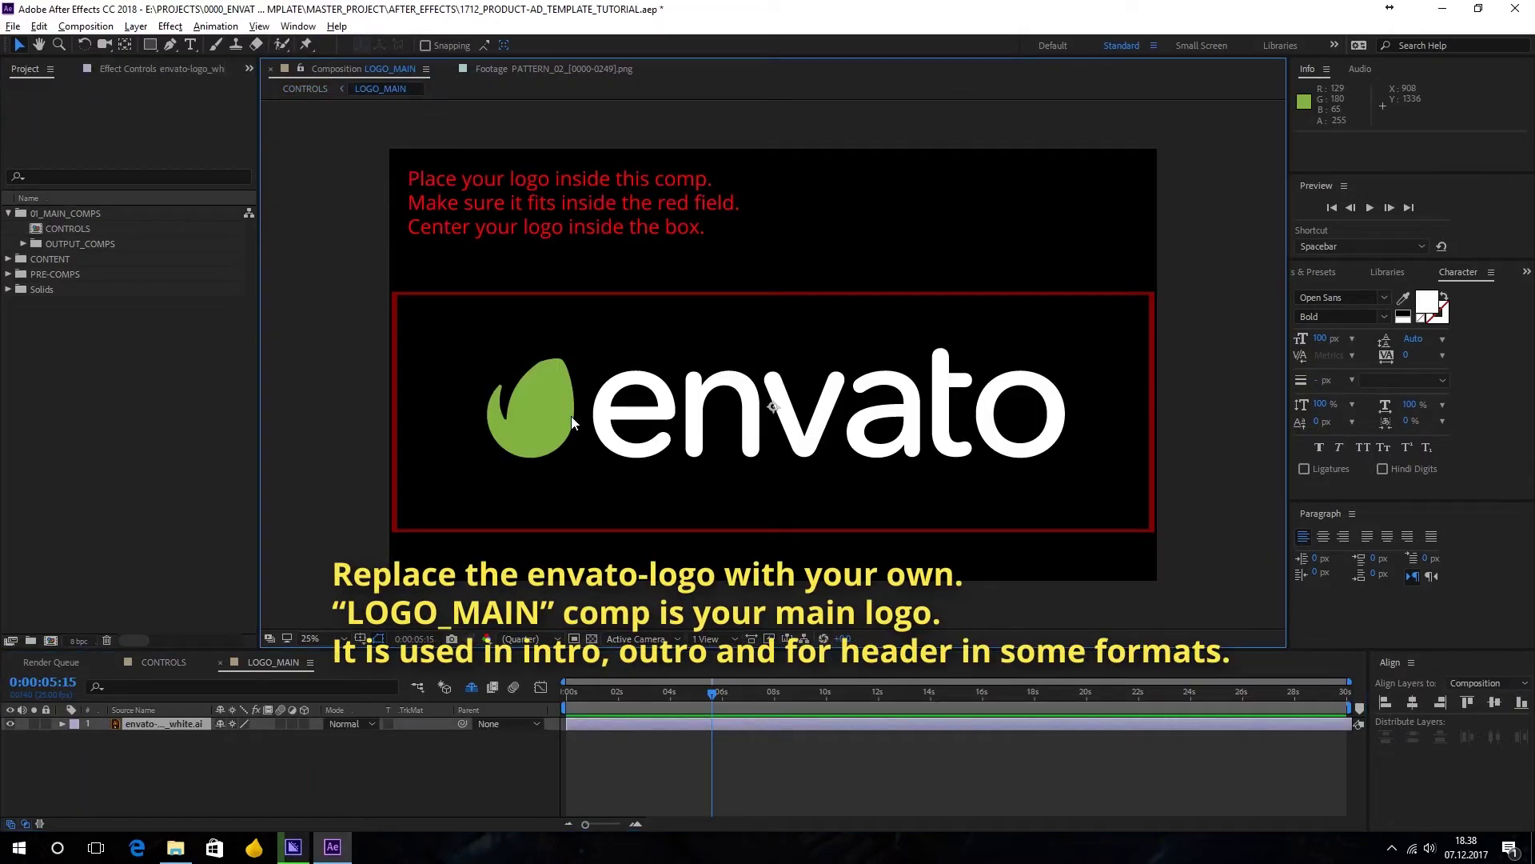
left_click_drag(571, 424, 614, 424)
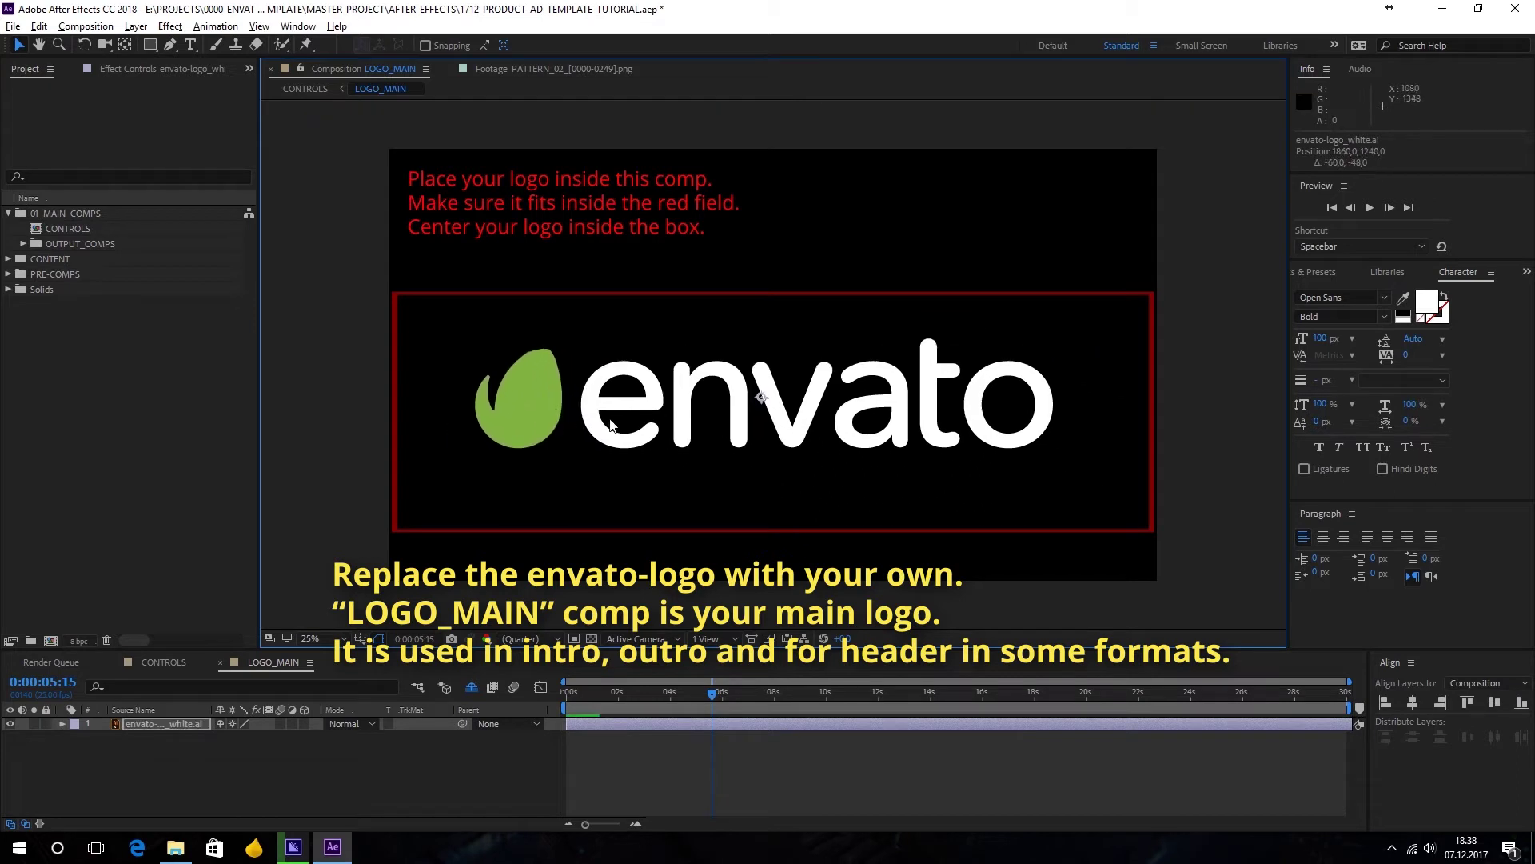
key("ctrl+z")
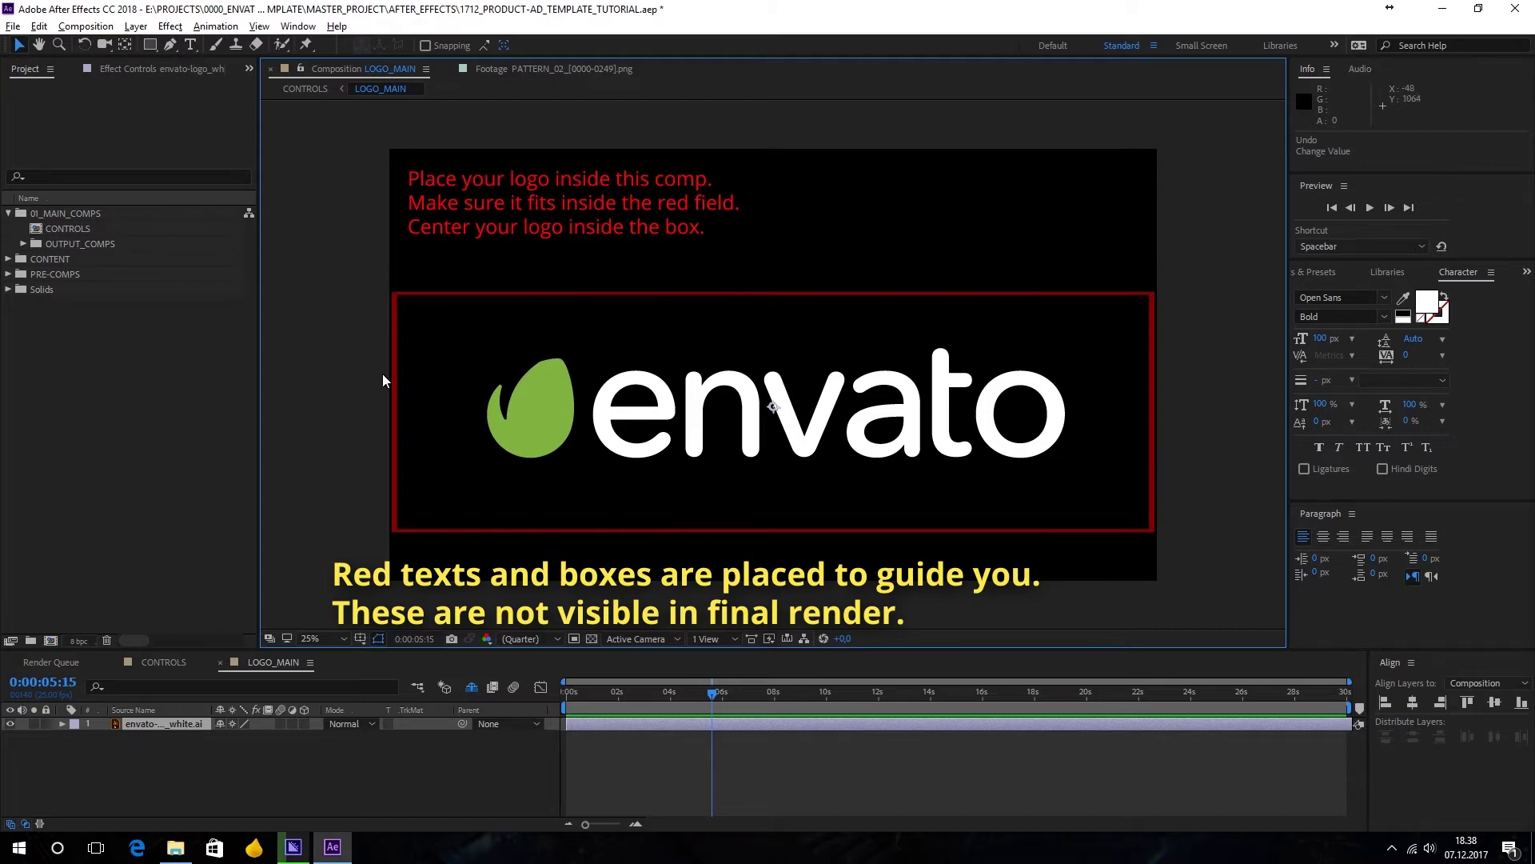
Return to the CONTROLS comp and open the LOGO_CORNER comp from the corner logo.
key("Tab")
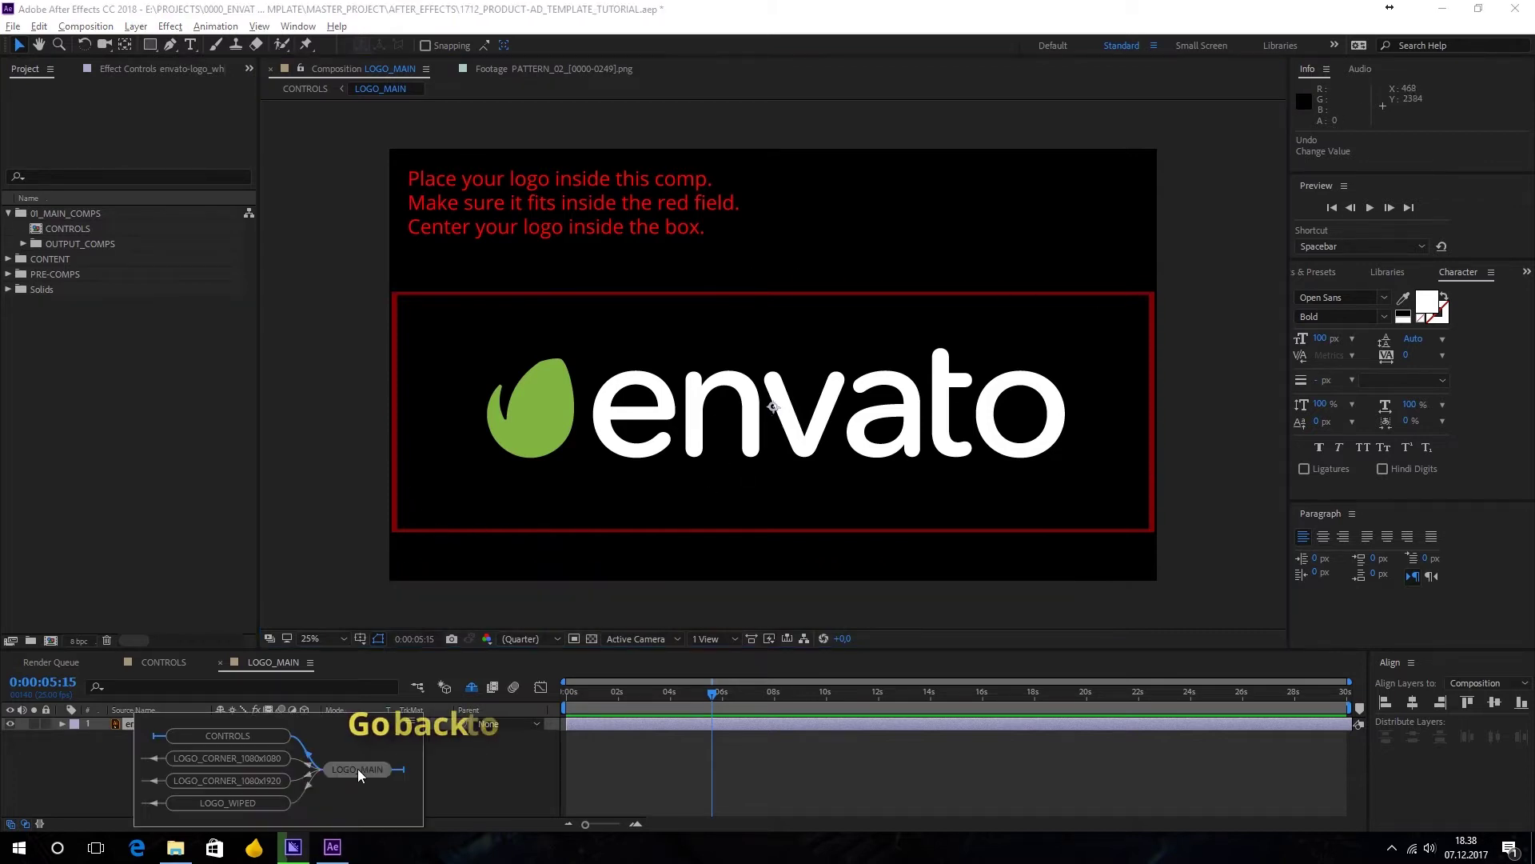
left_click(256, 736)
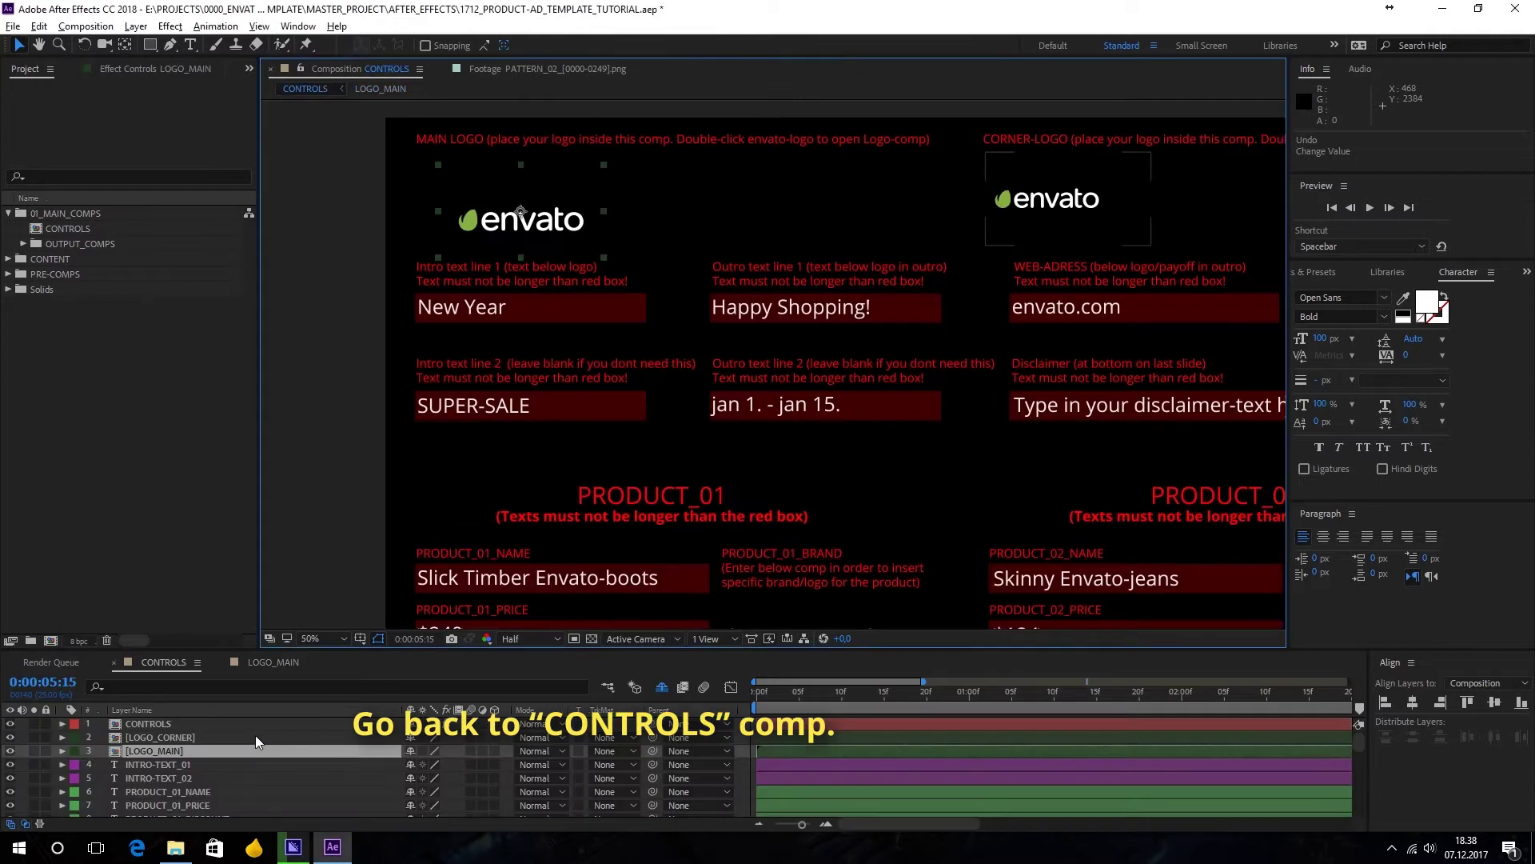
left_click(691, 240)
left_click_drag(812, 244, 521, 290)
left_click(744, 256)
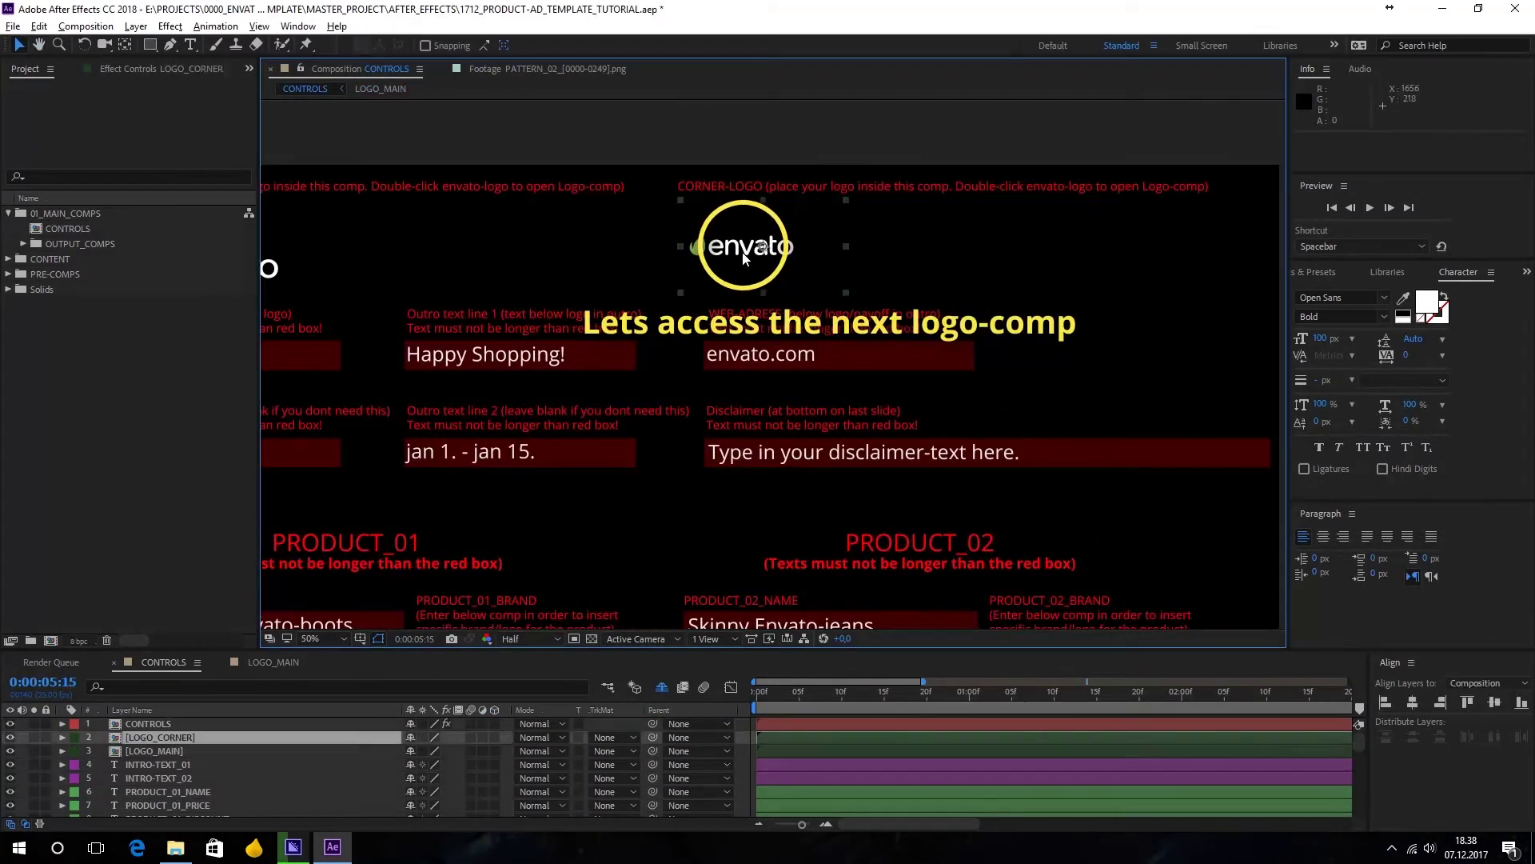
double_click(743, 256)
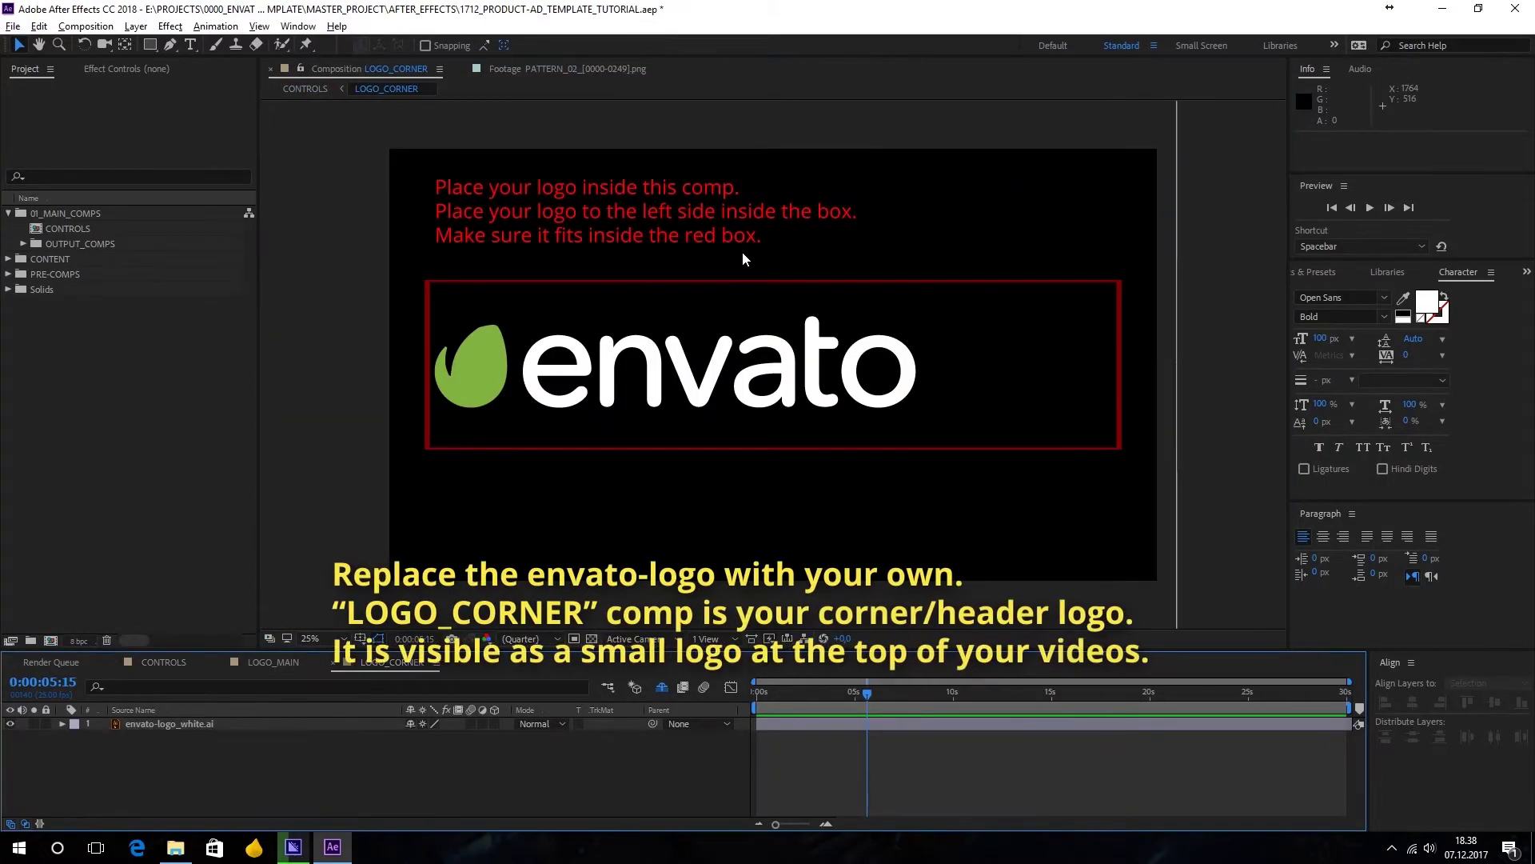
Delete the existing logo layer in LOGO_CORNER and add envato-logo_white.ai from the DUMMY-CONTENT folder.
key("Delete")
left_click(10, 263)
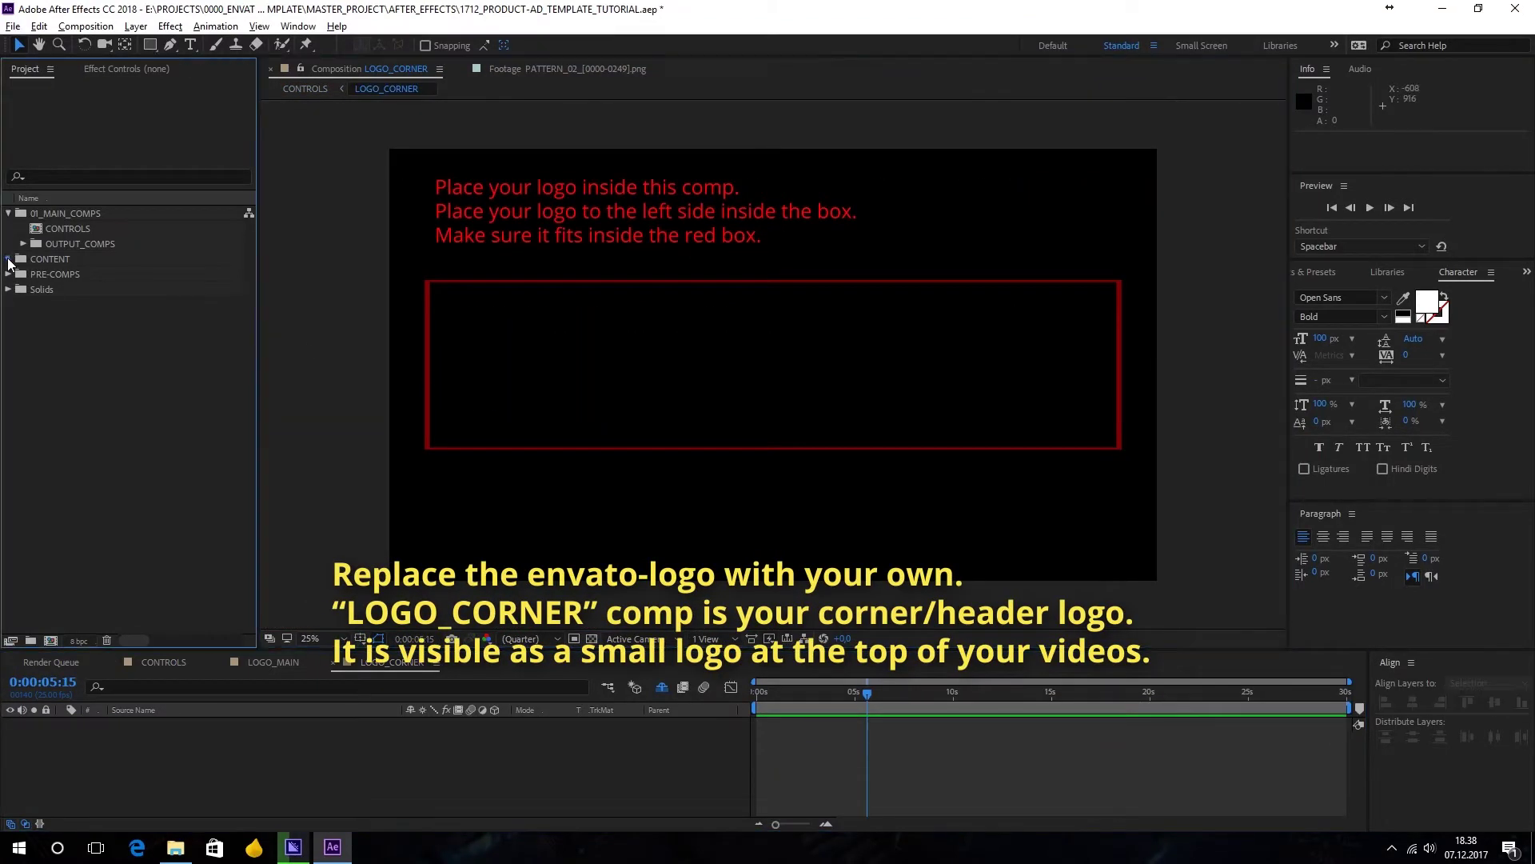
left_click(23, 275)
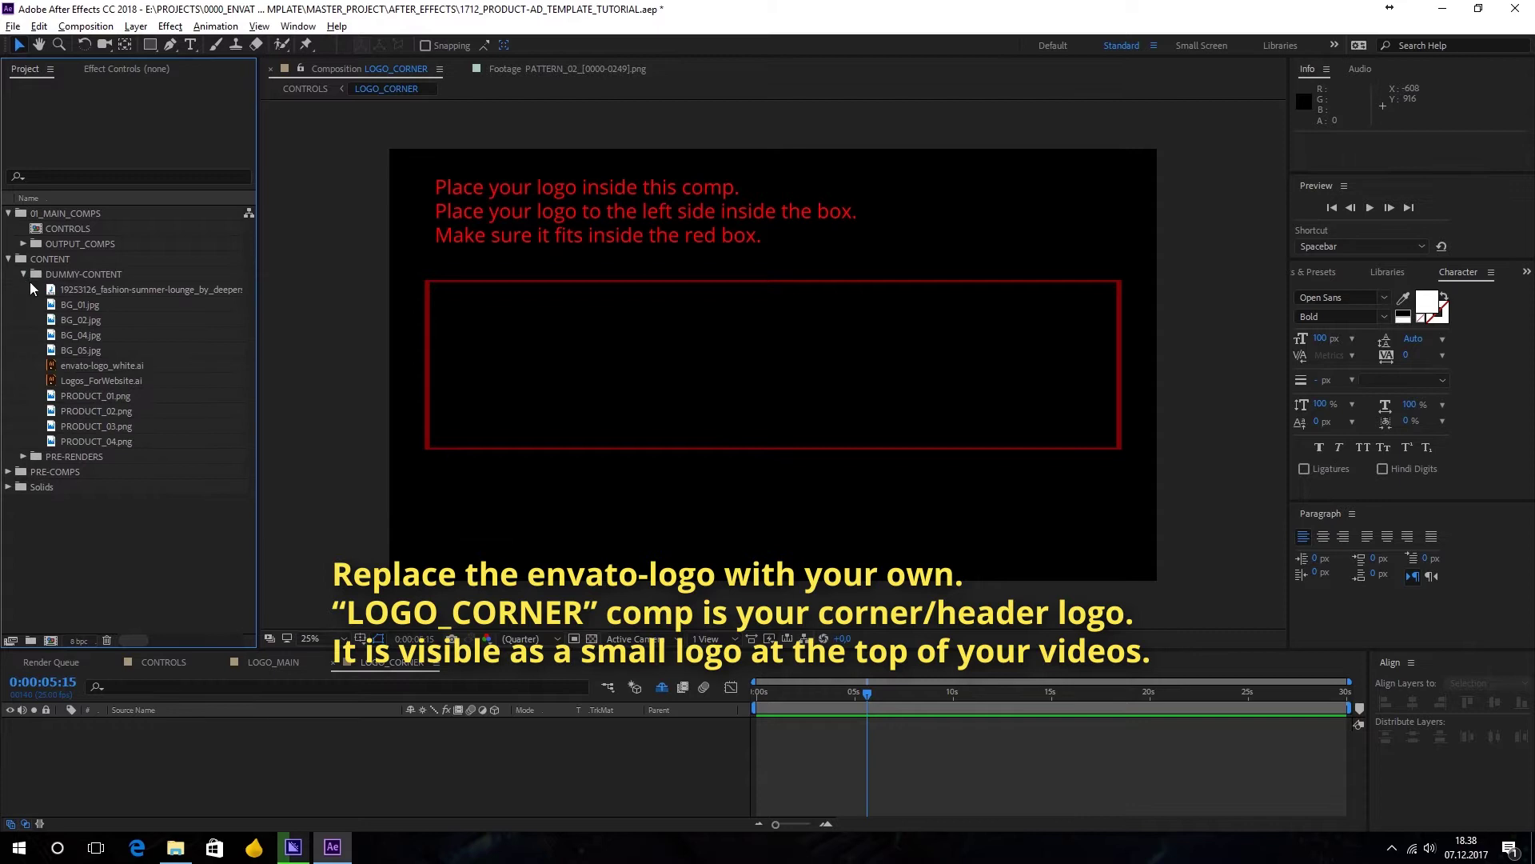
left_click(112, 366)
left_click_drag(112, 366, 560, 415)
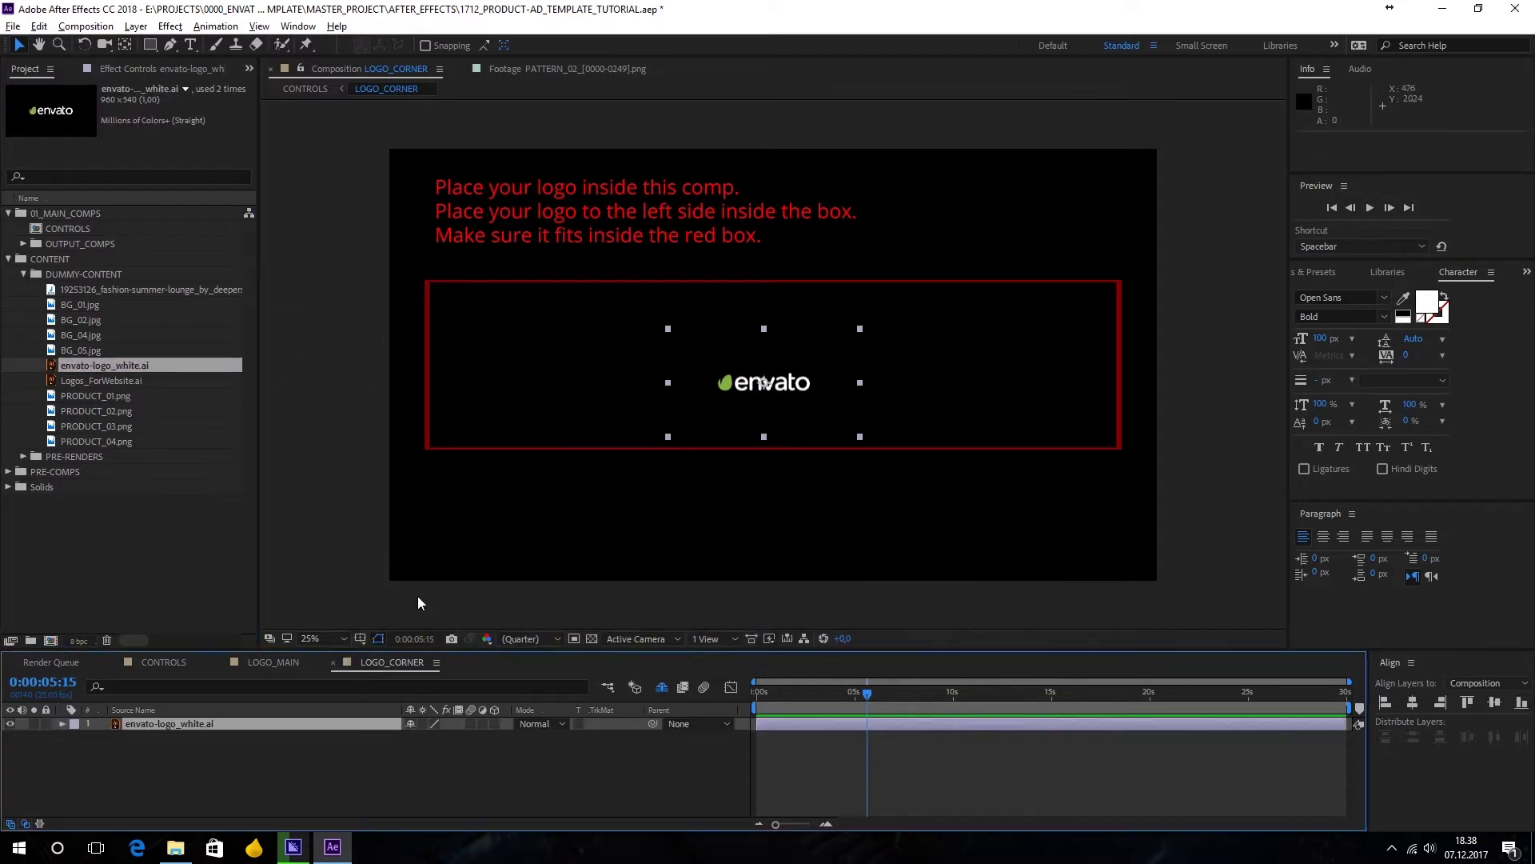
Enable Collapse Transformations on the new corner logo, enlarge it and place it at the left side inside the red box.
left_click(423, 723)
left_click_drag(669, 438, 198, 665)
mouse_move(796, 400)
left_mouse_down()
mouse_move(831, 370)
mouse_move(785, 370)
mouse_move(806, 381)
left_mouse_up()
left_click(609, 793)
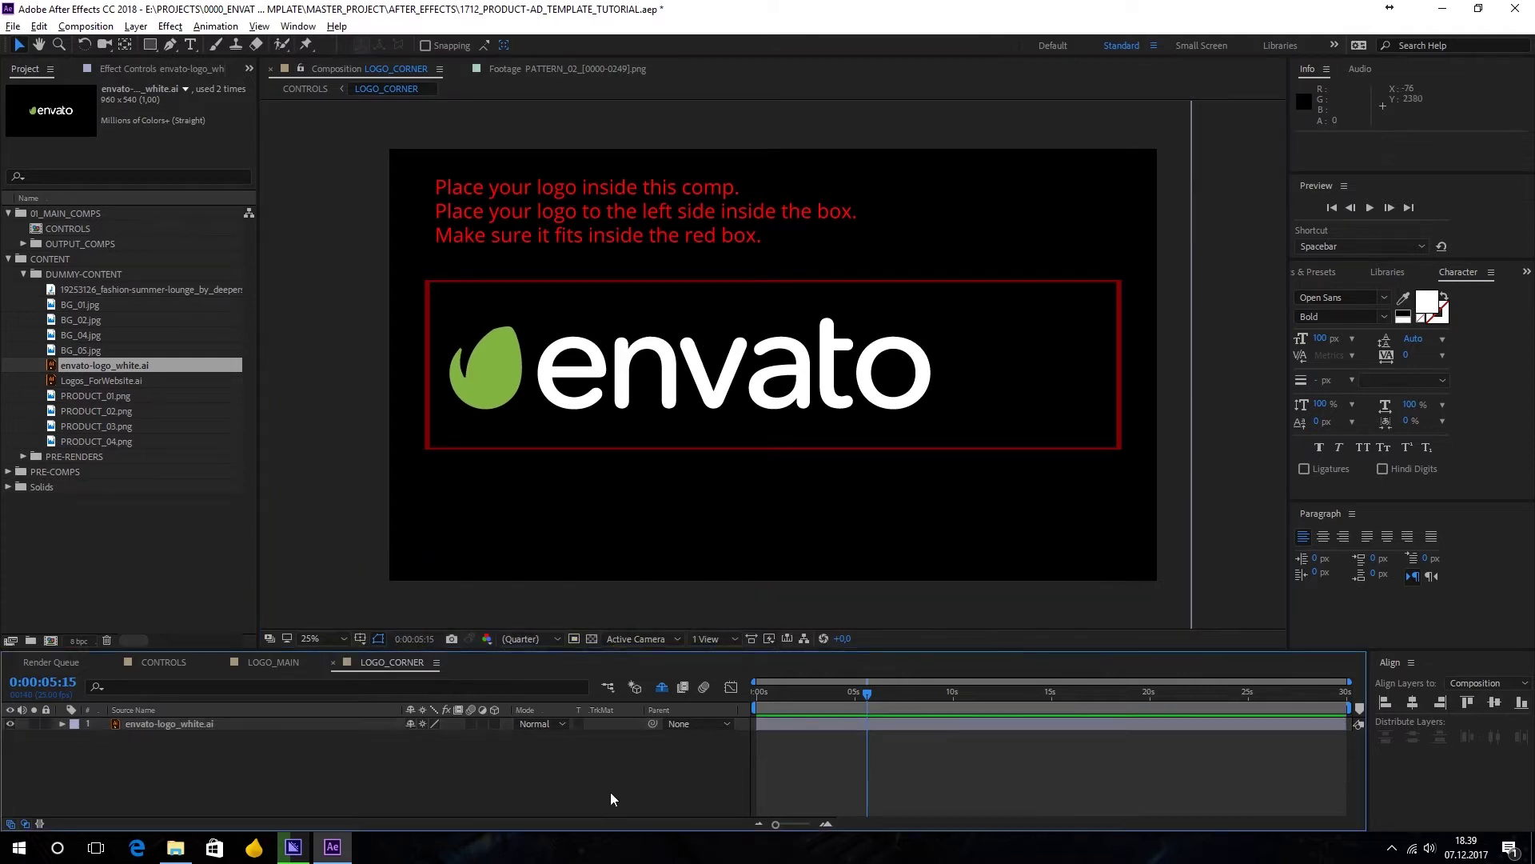
Return to the CONTROLS comp and set intro text line 1 to "Black Friday" and line 2 to "Sale".
key("Tab")
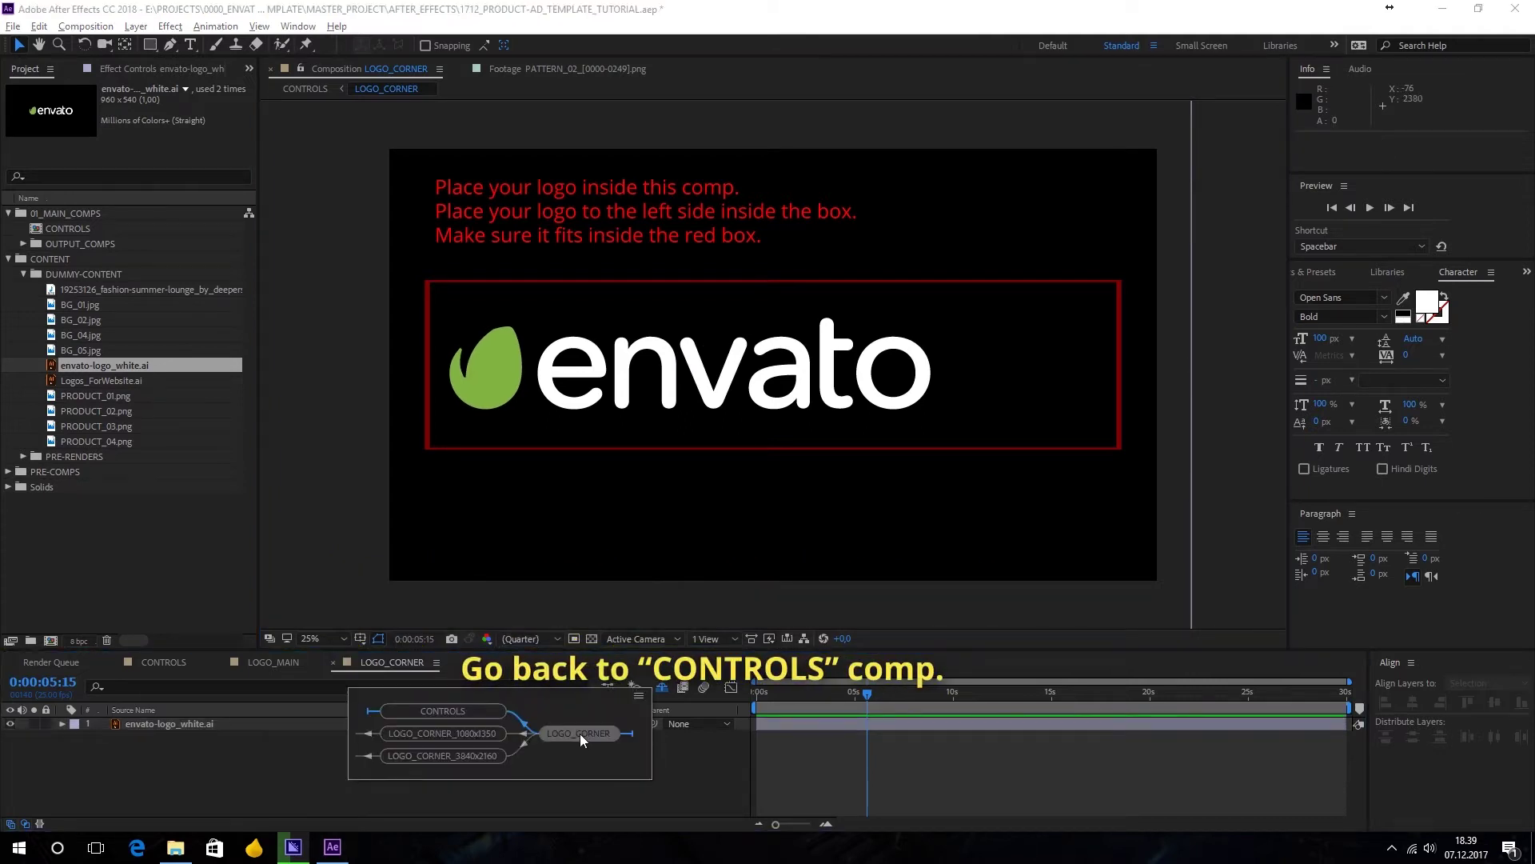
left_click(462, 712)
left_click_drag(354, 419, 740, 380)
left_click(561, 318)
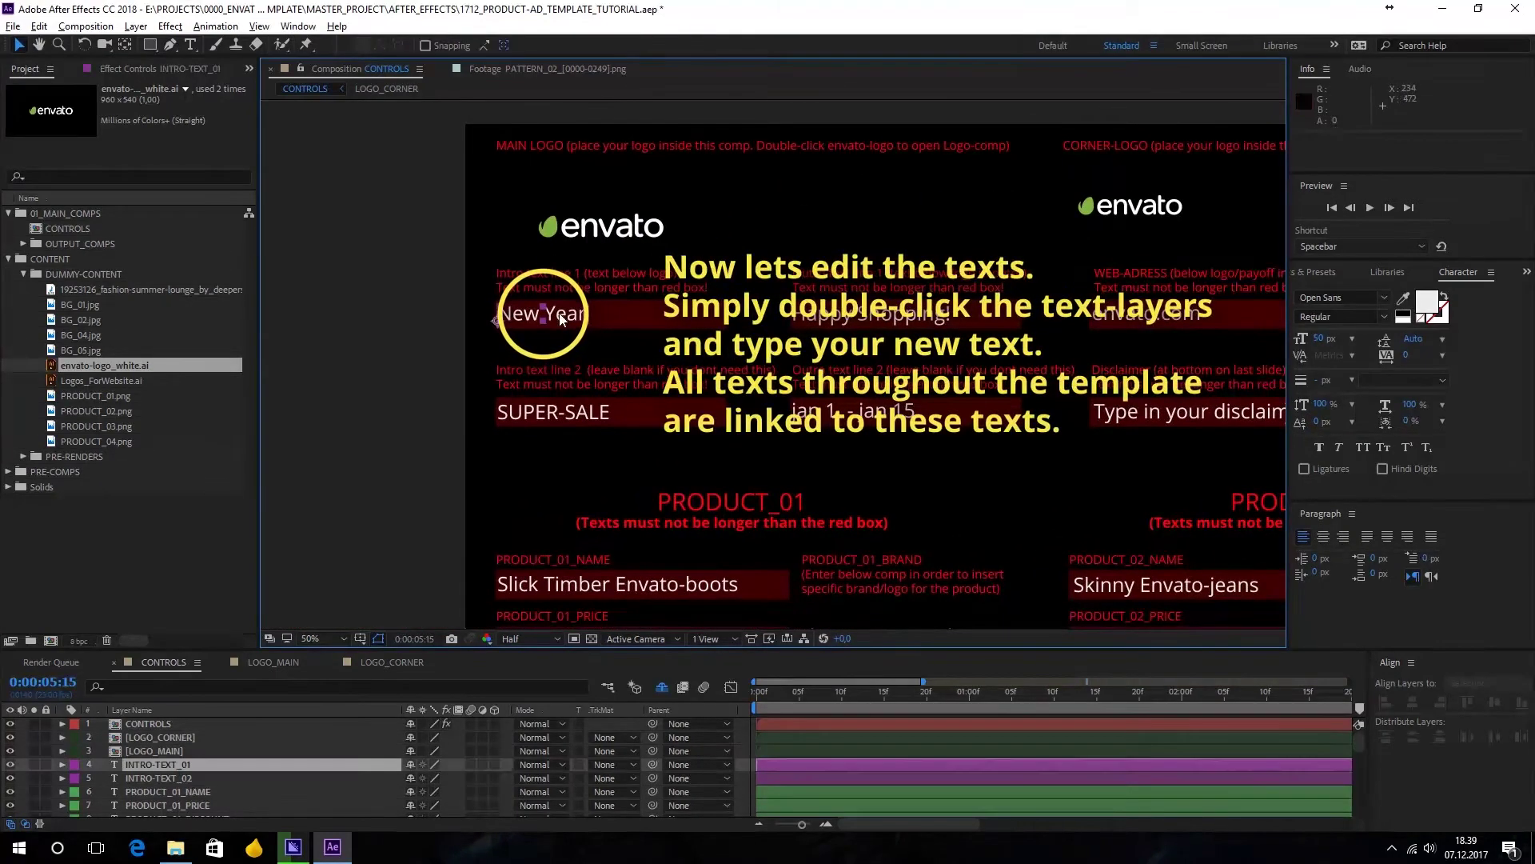
double_click(561, 315)
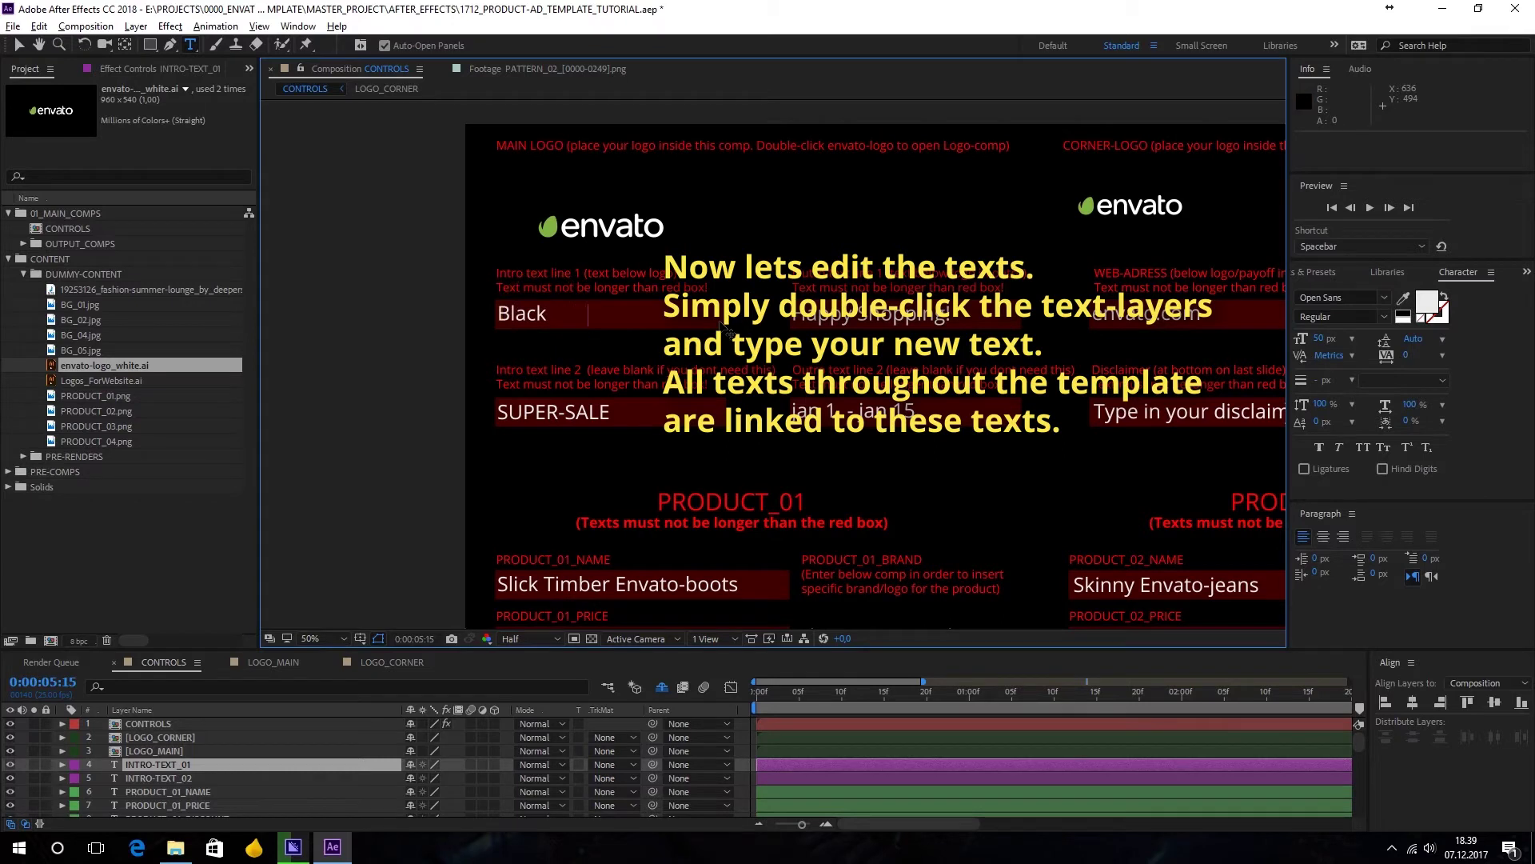
key("Escape")
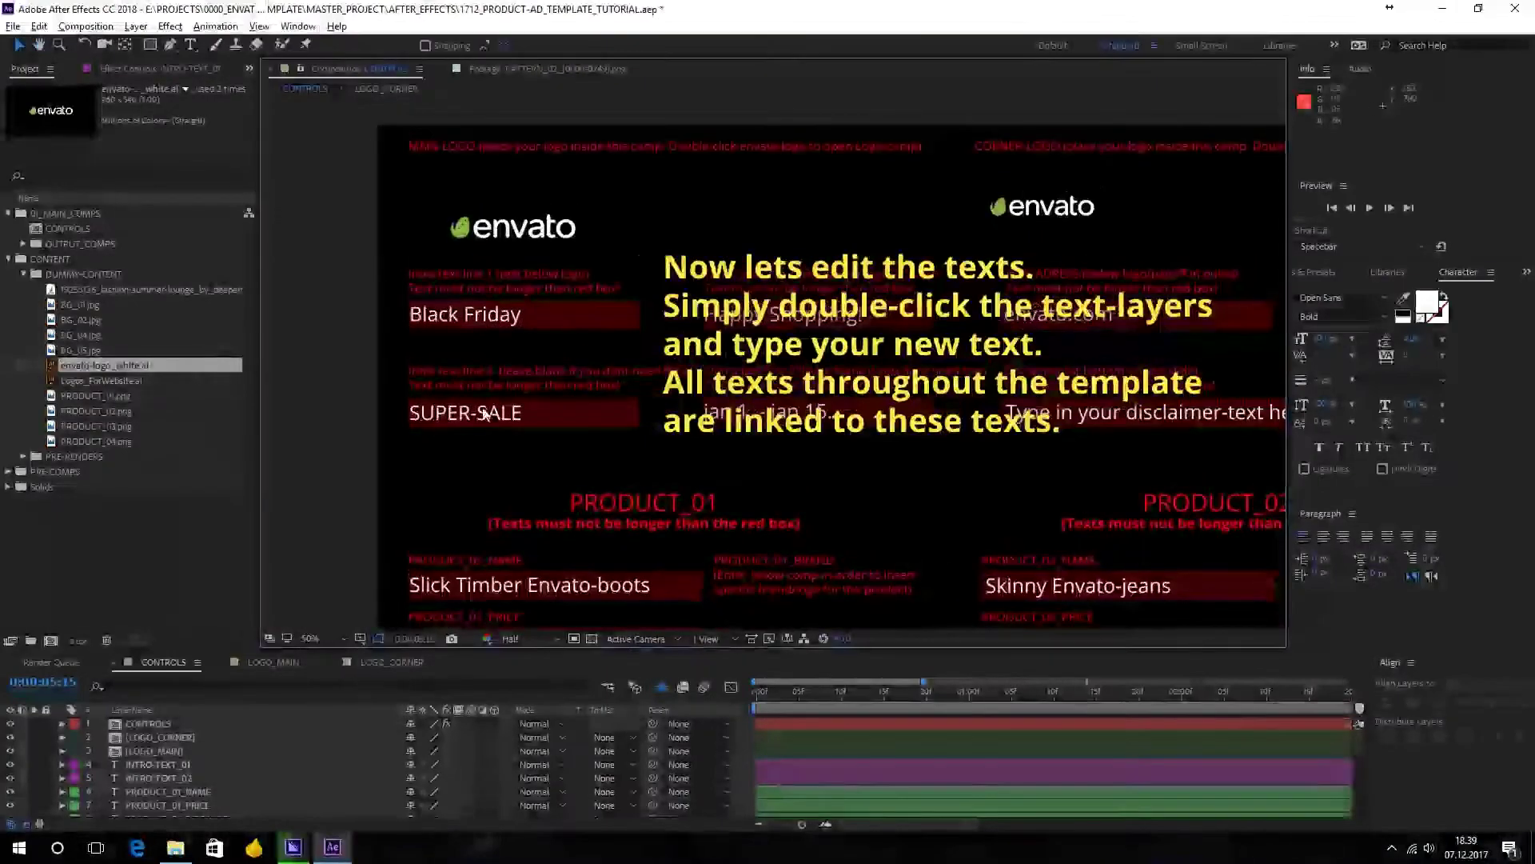
double_click(483, 413)
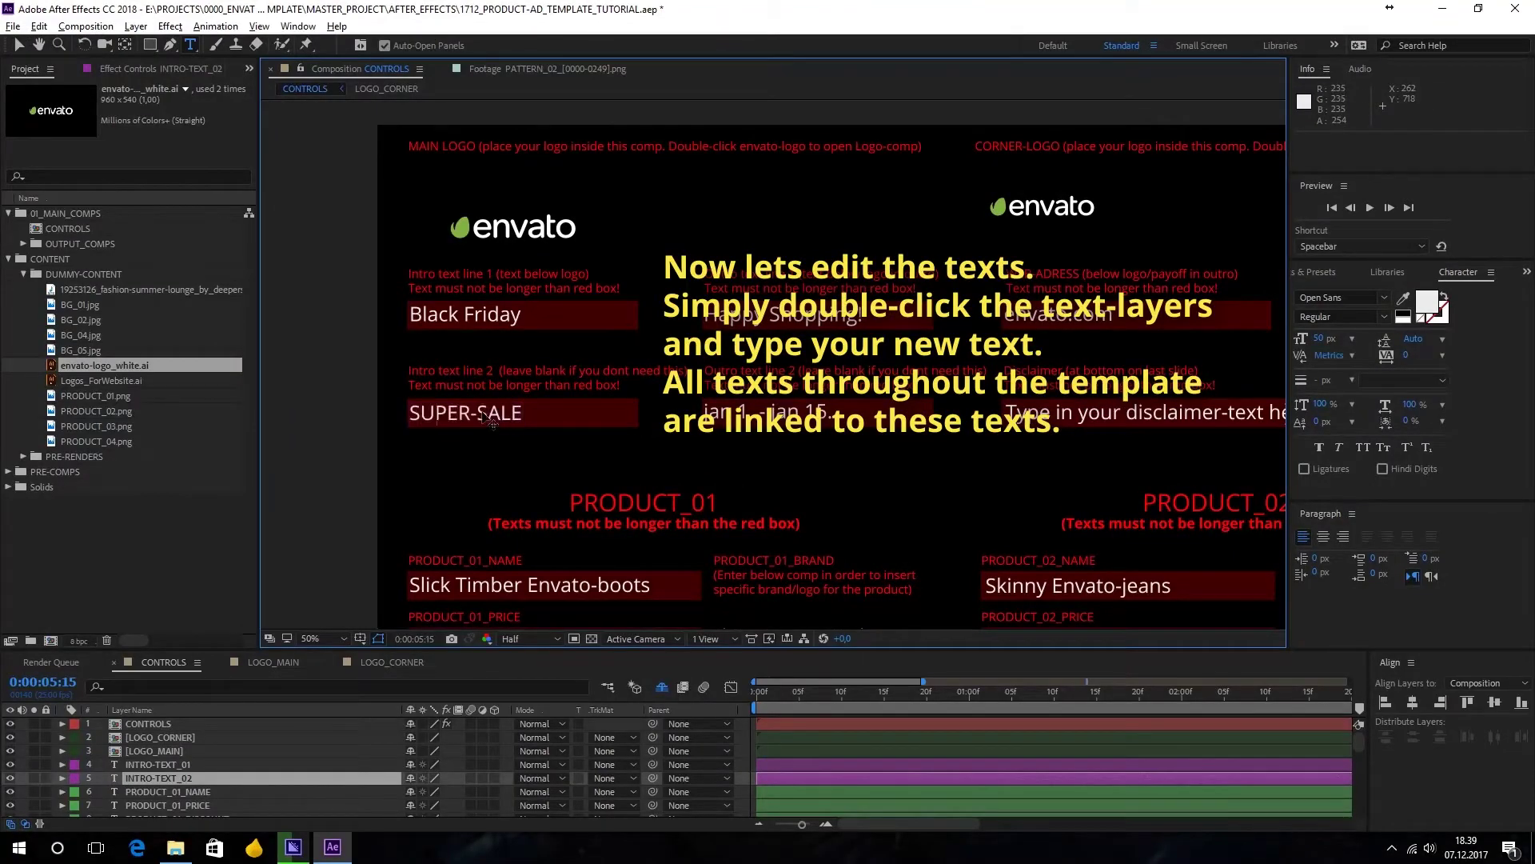
type("Sale")
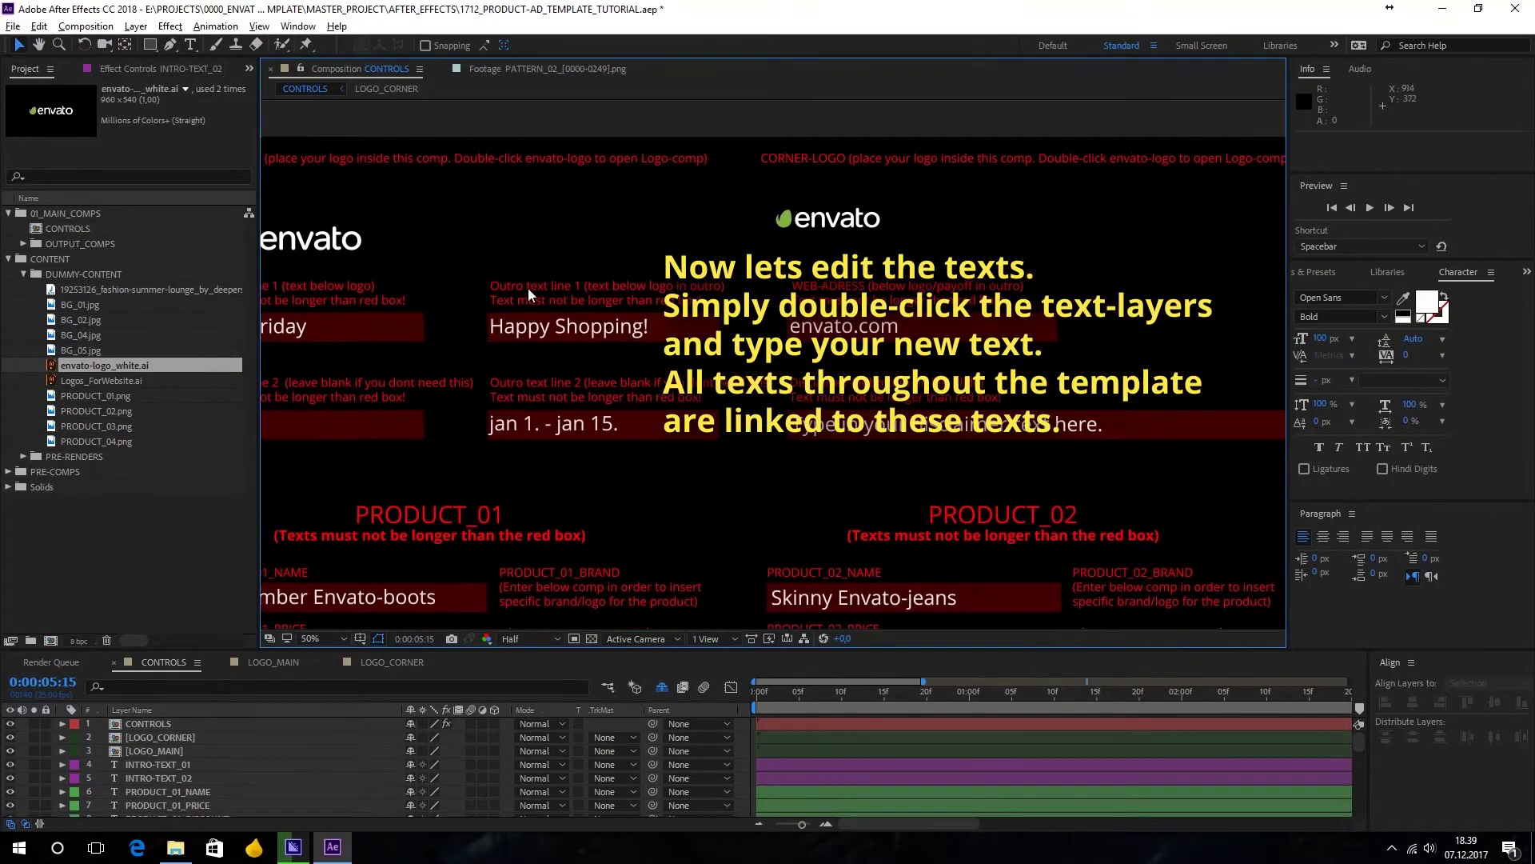
Set outro text line 2 to "Next friday", the web address to "yourwebsite.com" and the disclaimer to "Disclaimer-text (leave empty if not needed)".
double_click(637, 329)
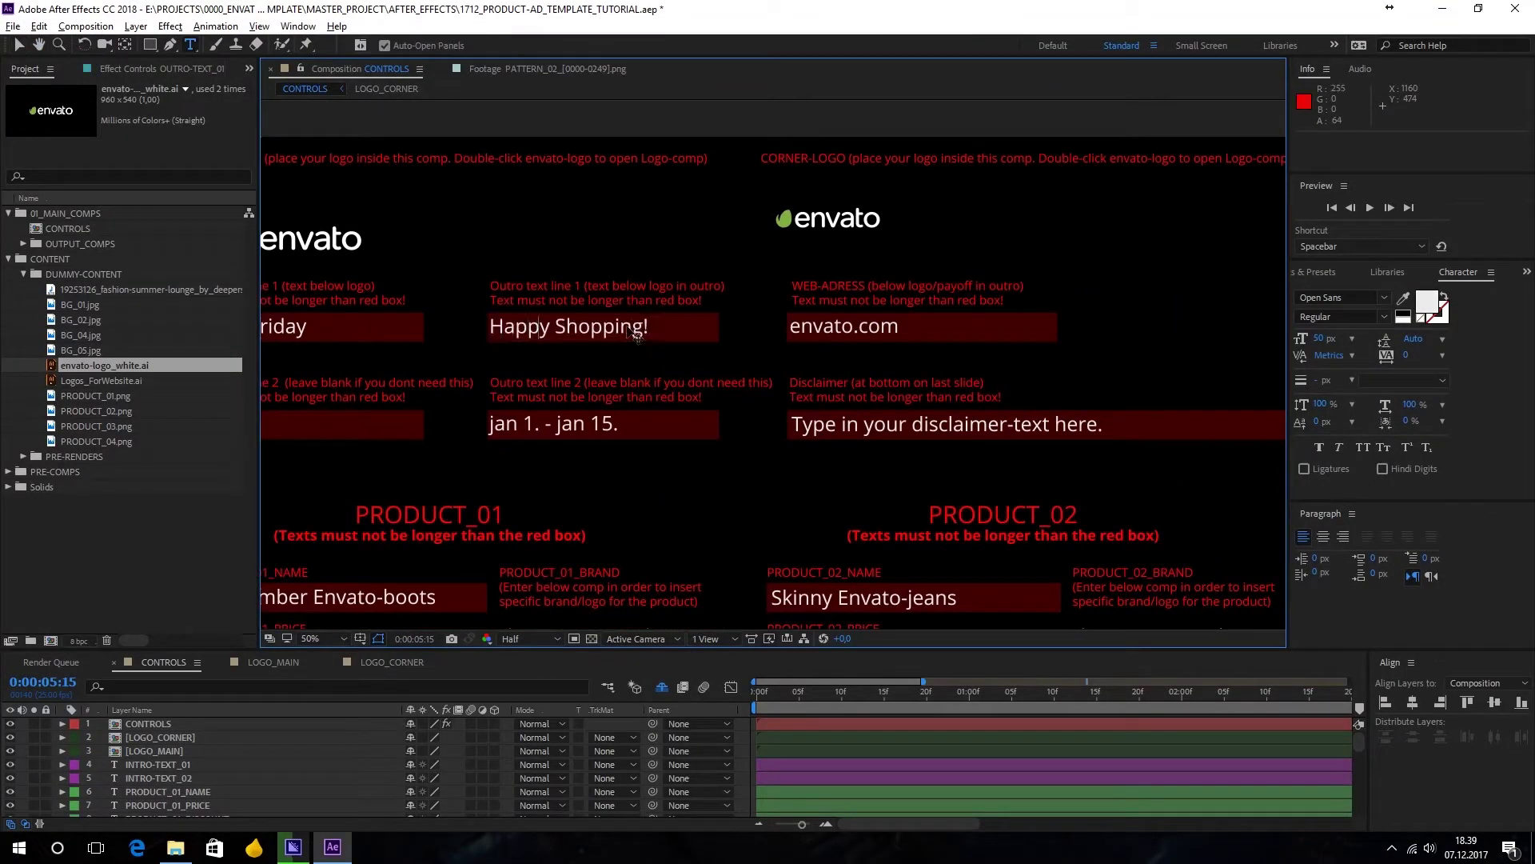
double_click(811, 312)
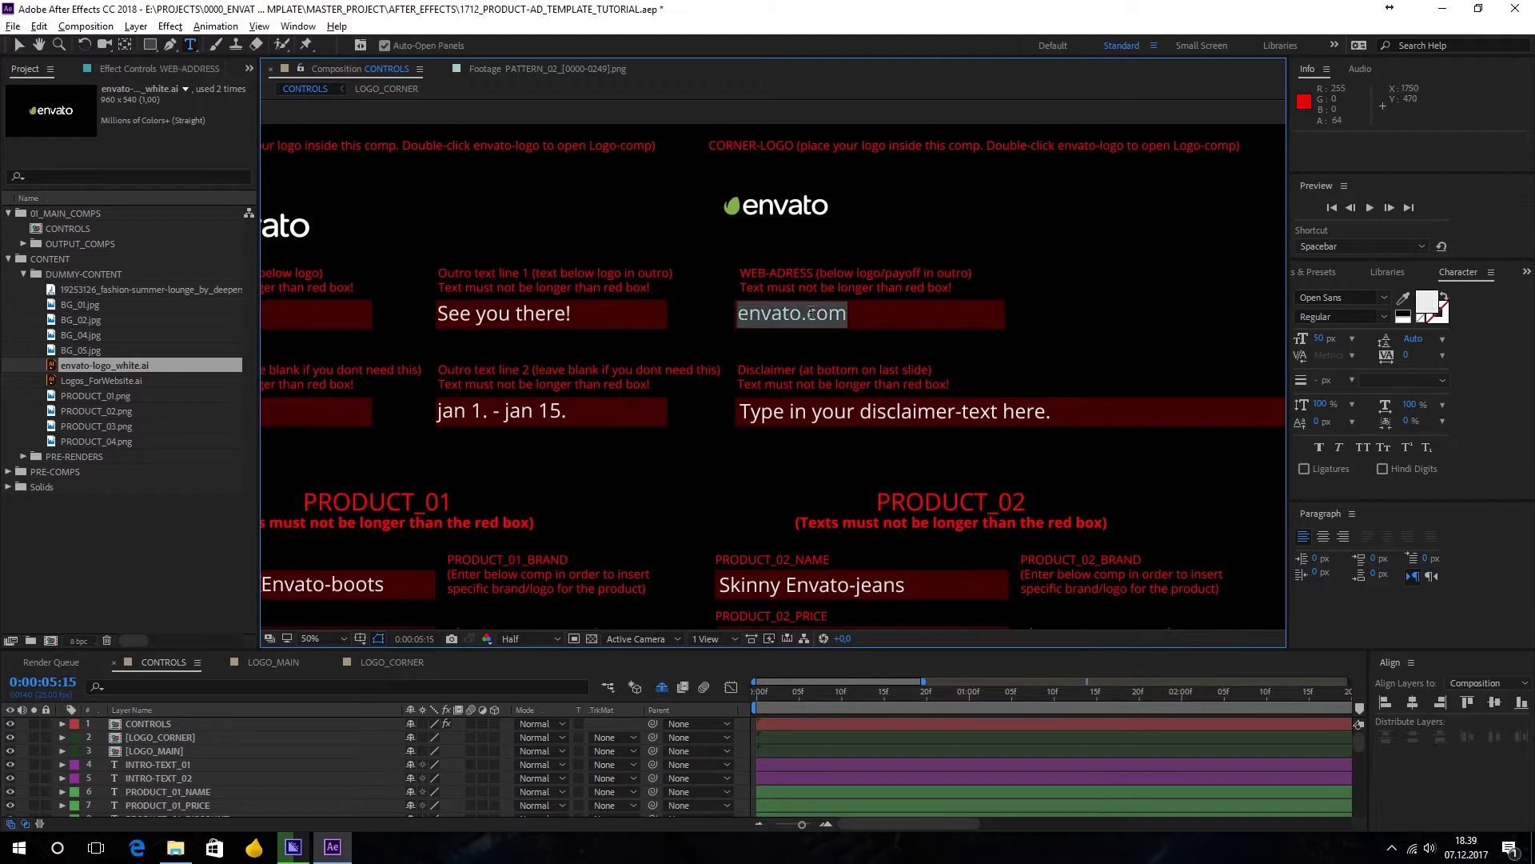
type("yourwebsite.com")
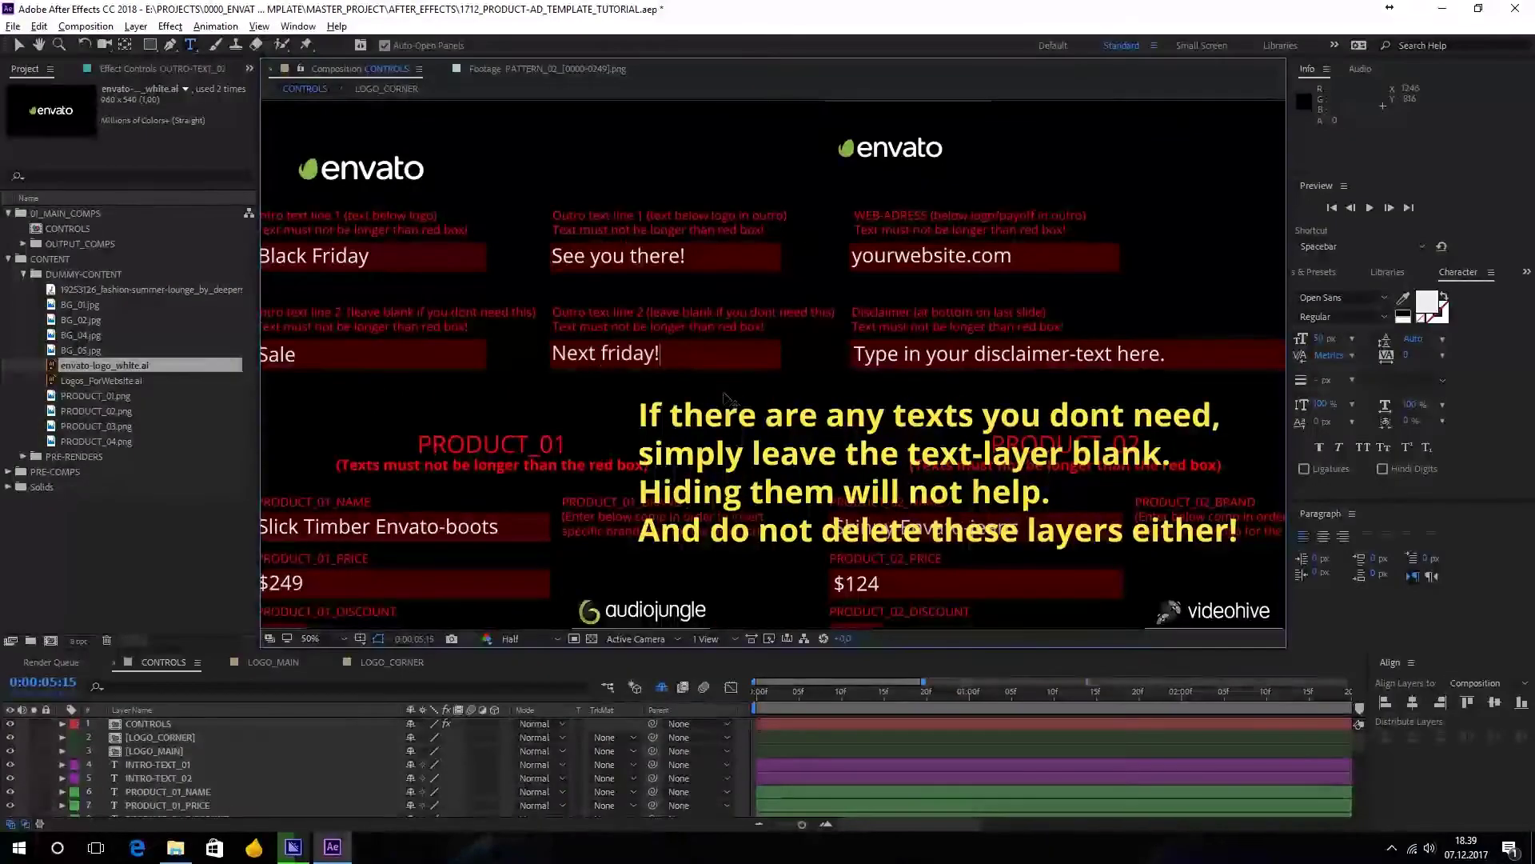
key("BackSpace")
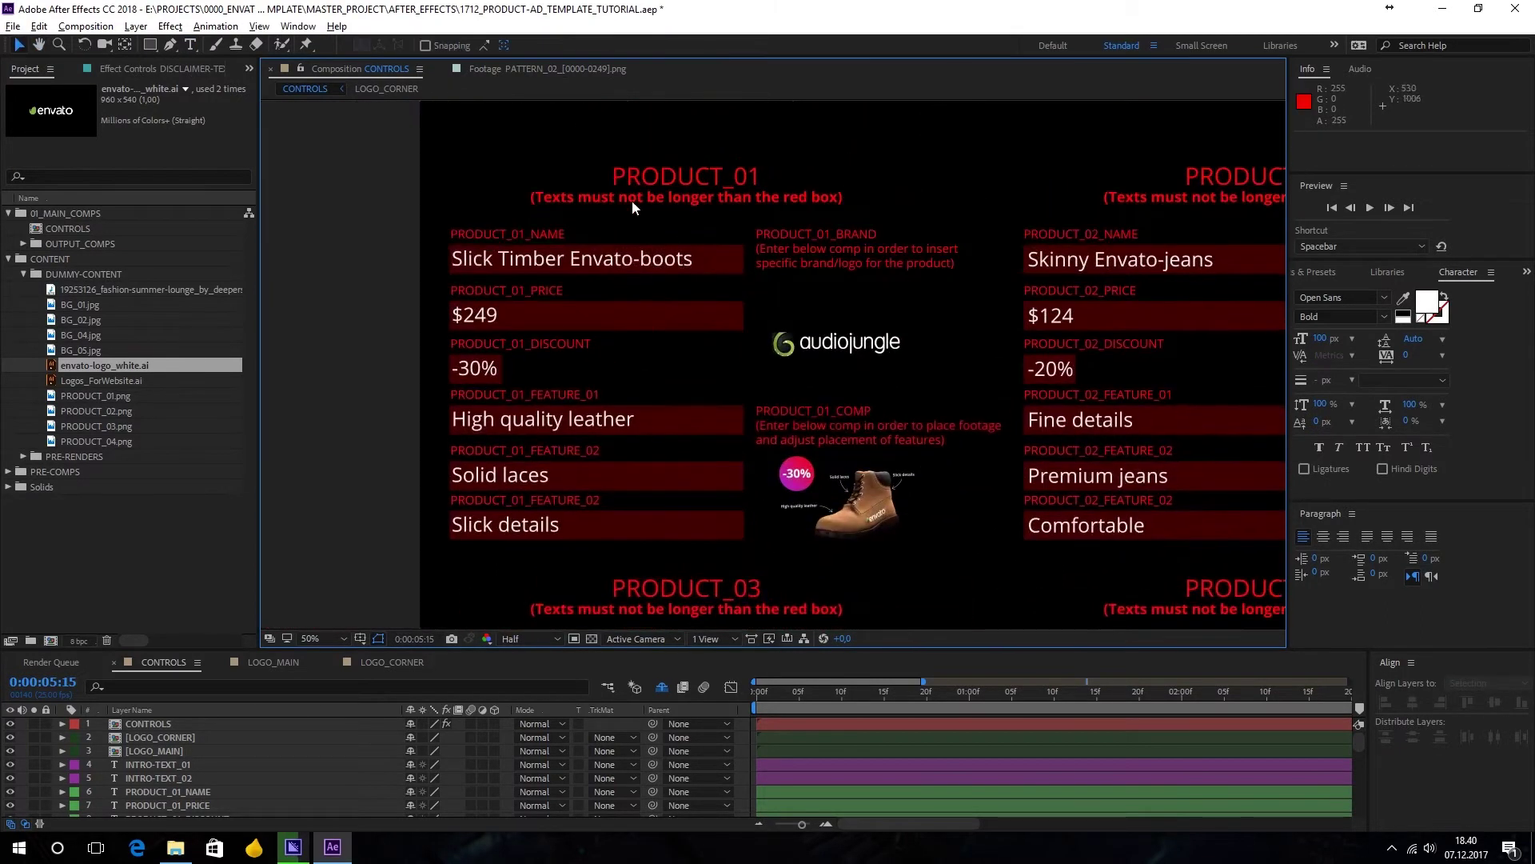
Set PRODUCT_01's name to "Product 1 name", its price to "$1500" and its discount to "-75%".
left_click(574, 267)
type("name")
left_click_drag(445, 315, 498, 316)
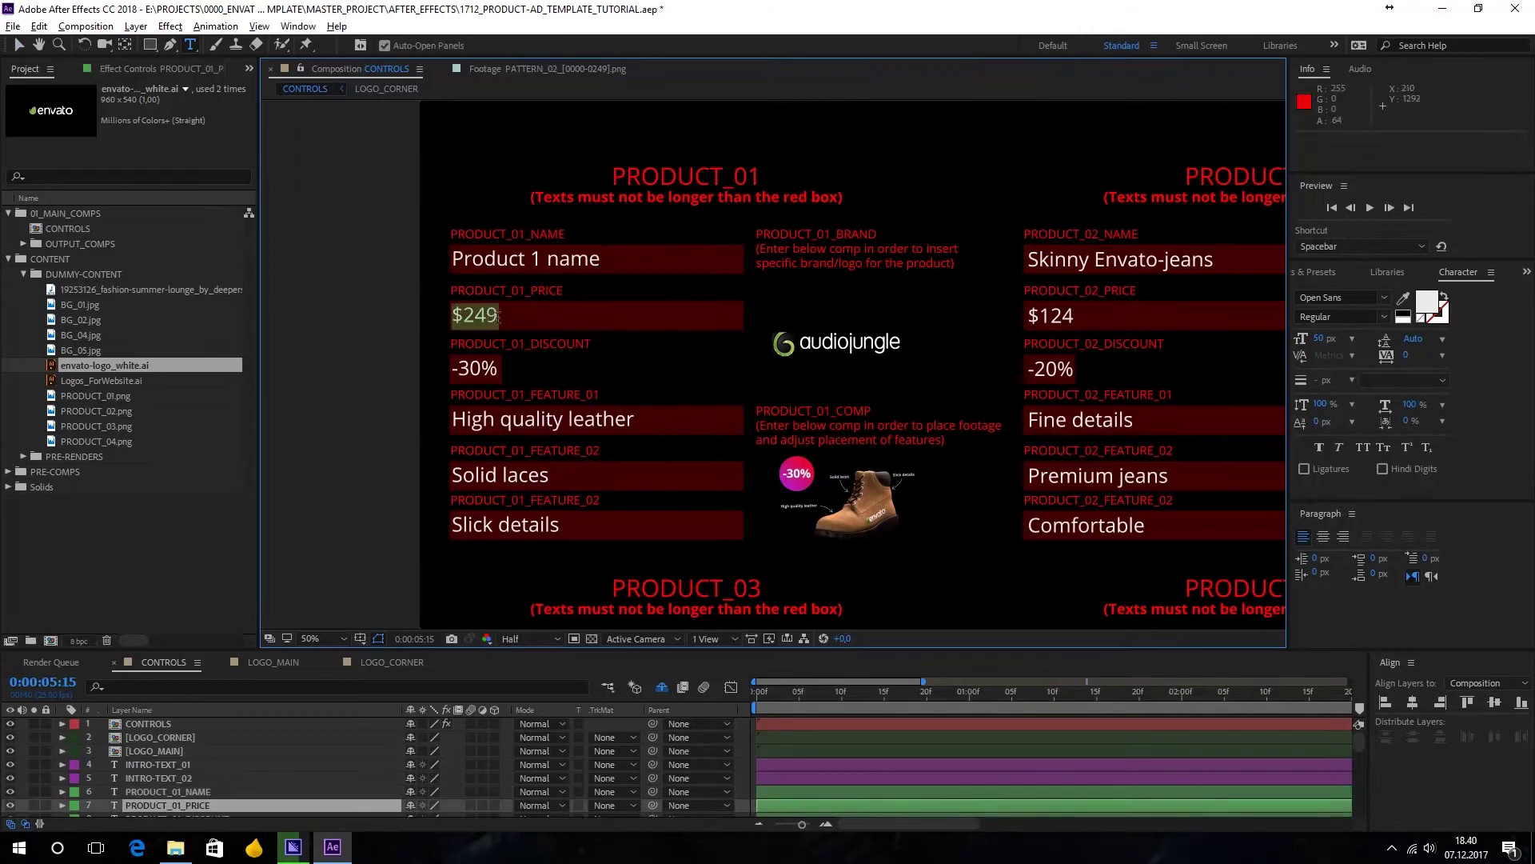
type("$1500")
left_click(563, 329)
left_click_drag(665, 346, 642, 312)
left_click(460, 339)
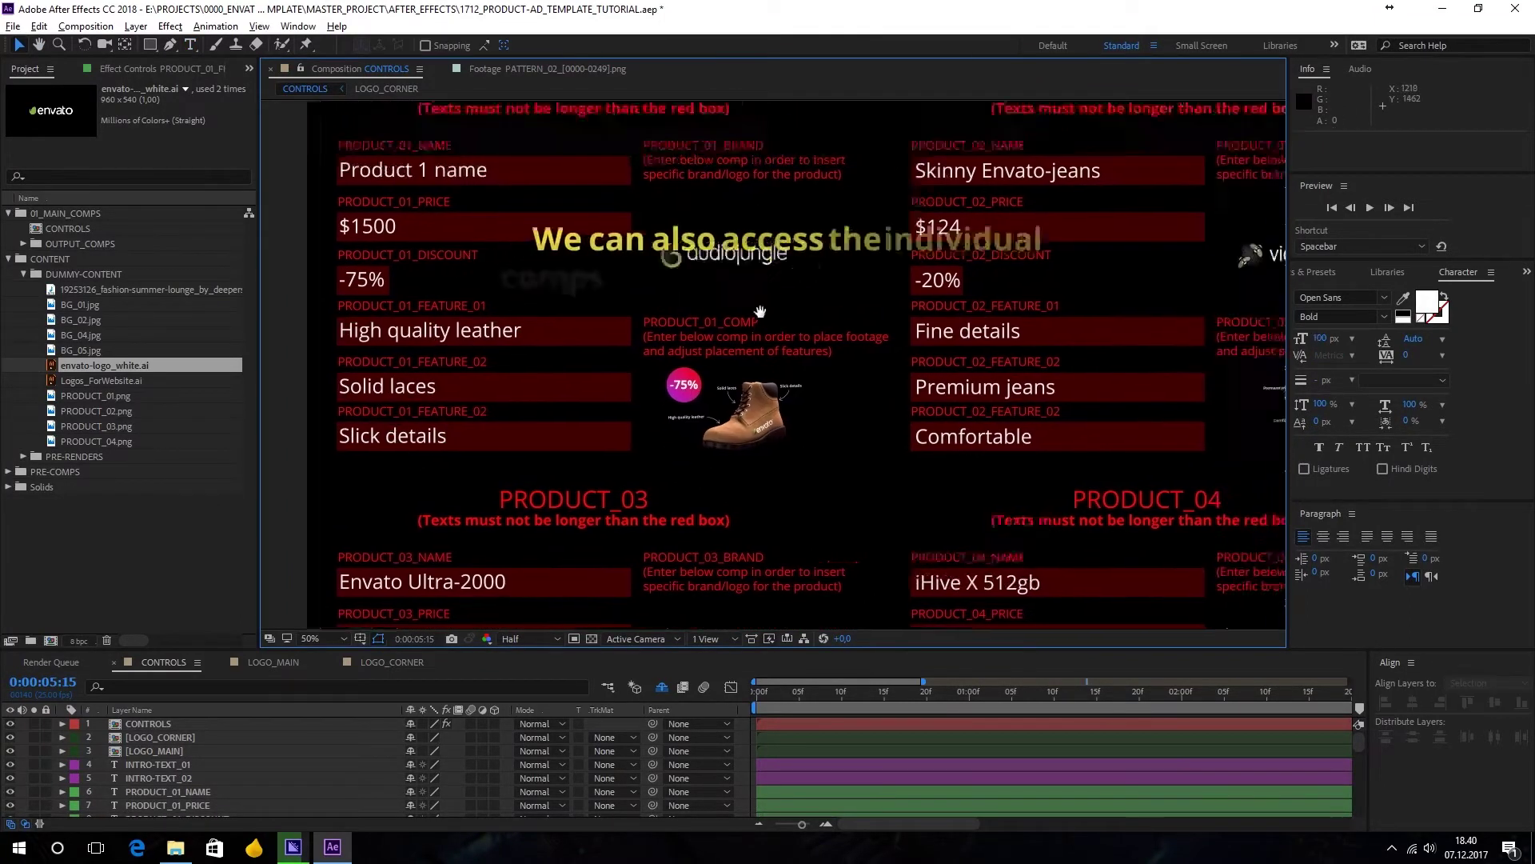
Open the PRODUCT_01_BRAND comp from the audiojungle logo.
left_click_drag(910, 395, 714, 423)
key("v")
left_click(635, 373)
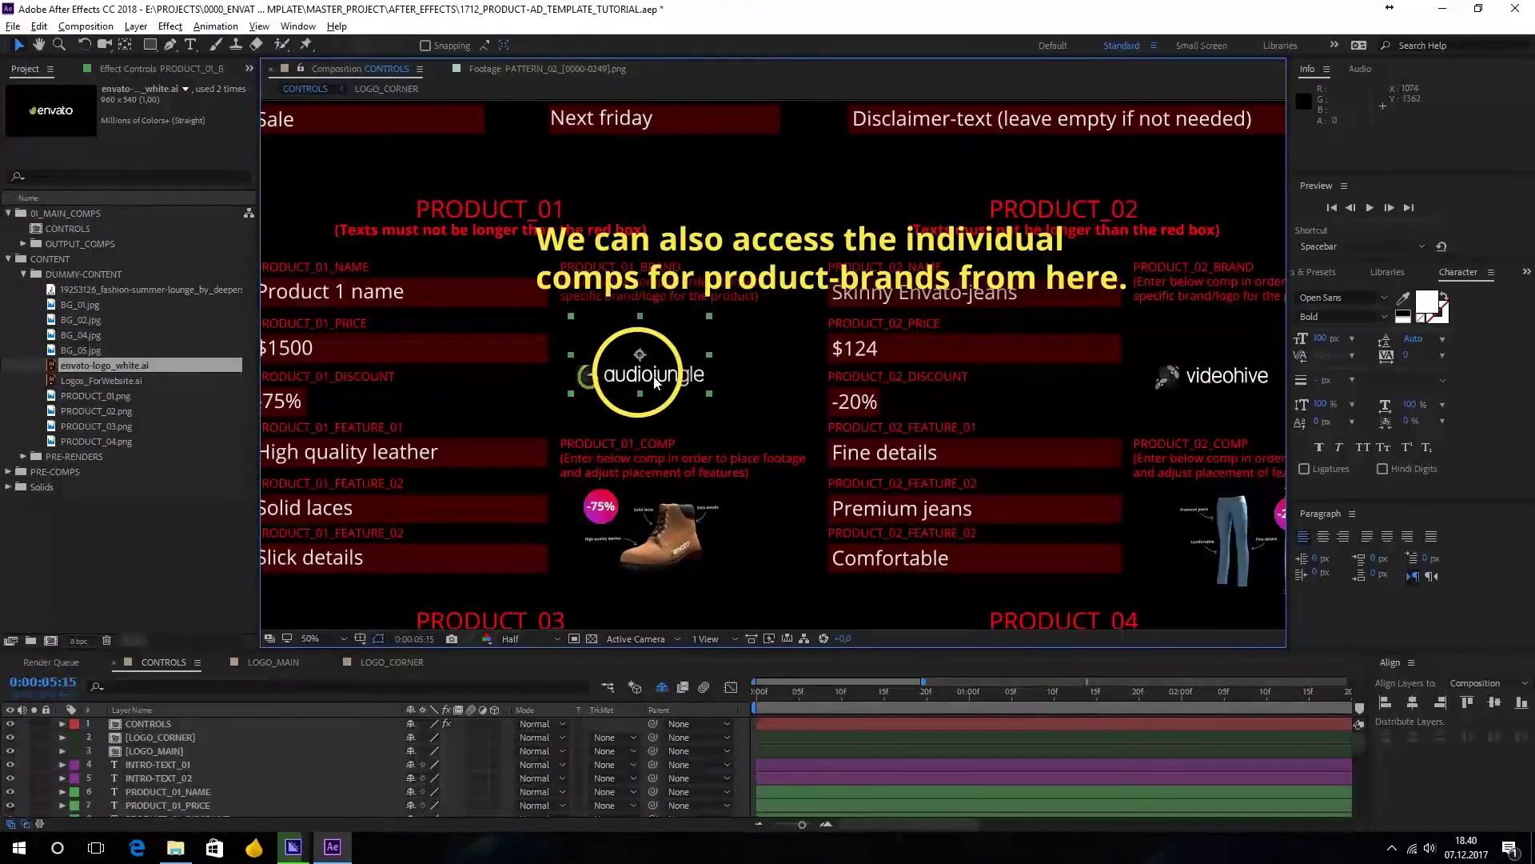
double_click(654, 383)
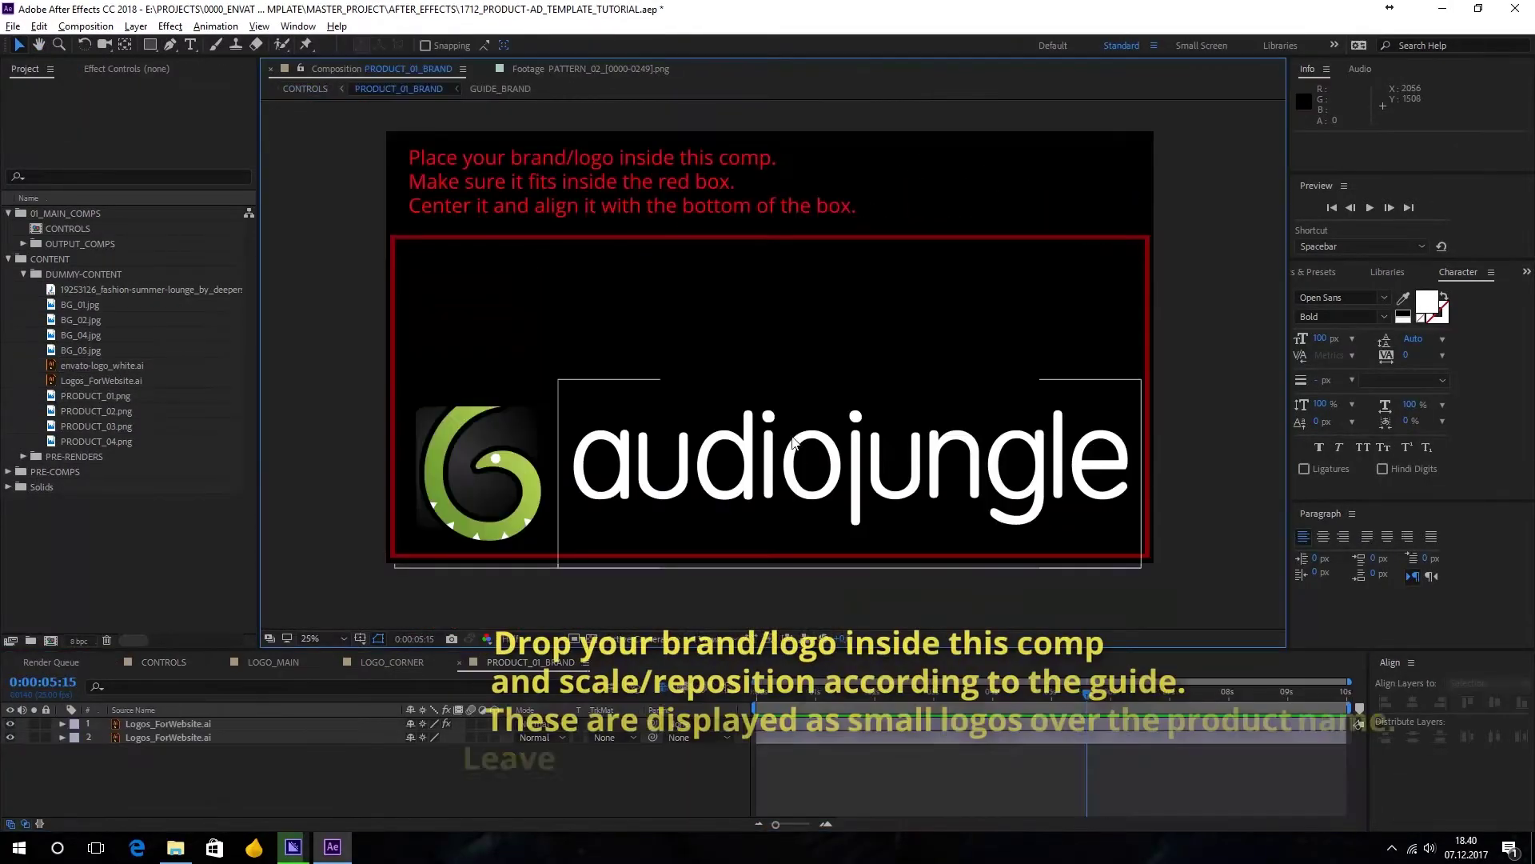
Hide both Logos_ForWebsite.ai layers and add envato-logo_white.ai to the PRODUCT_01_BRAND comp.
left_click(200, 769)
left_click_drag(10, 737, 10, 724)
left_click_drag(101, 368, 171, 788)
Enable Collapse Transformations on the envato brand logo, enlarge it and align it with the bottom of the red box.
left_click(422, 750)
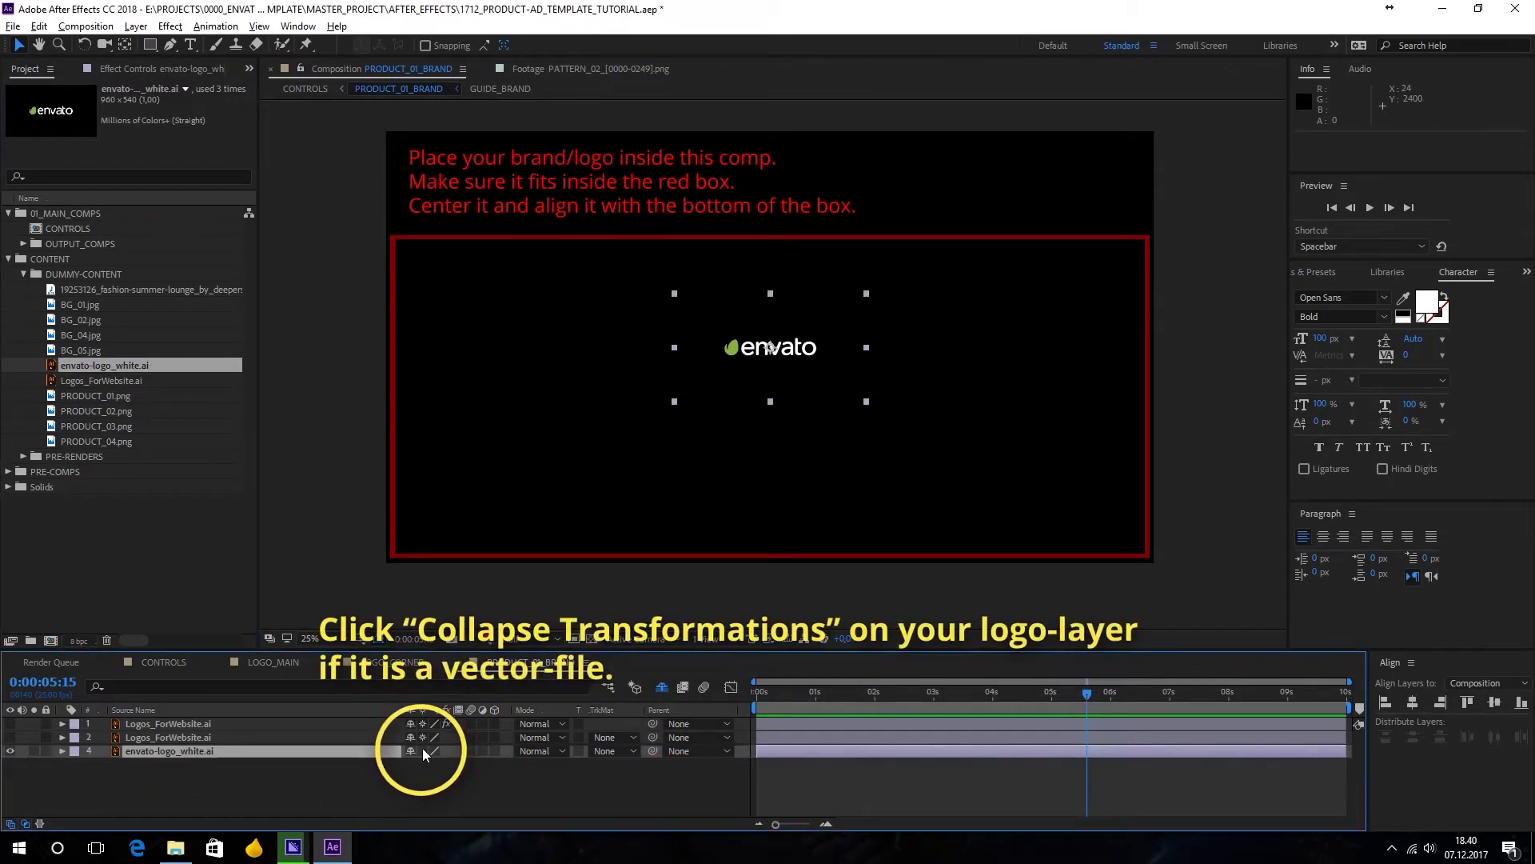
left_click_drag(674, 401, 152, 699)
left_click_drag(913, 343, 901, 482)
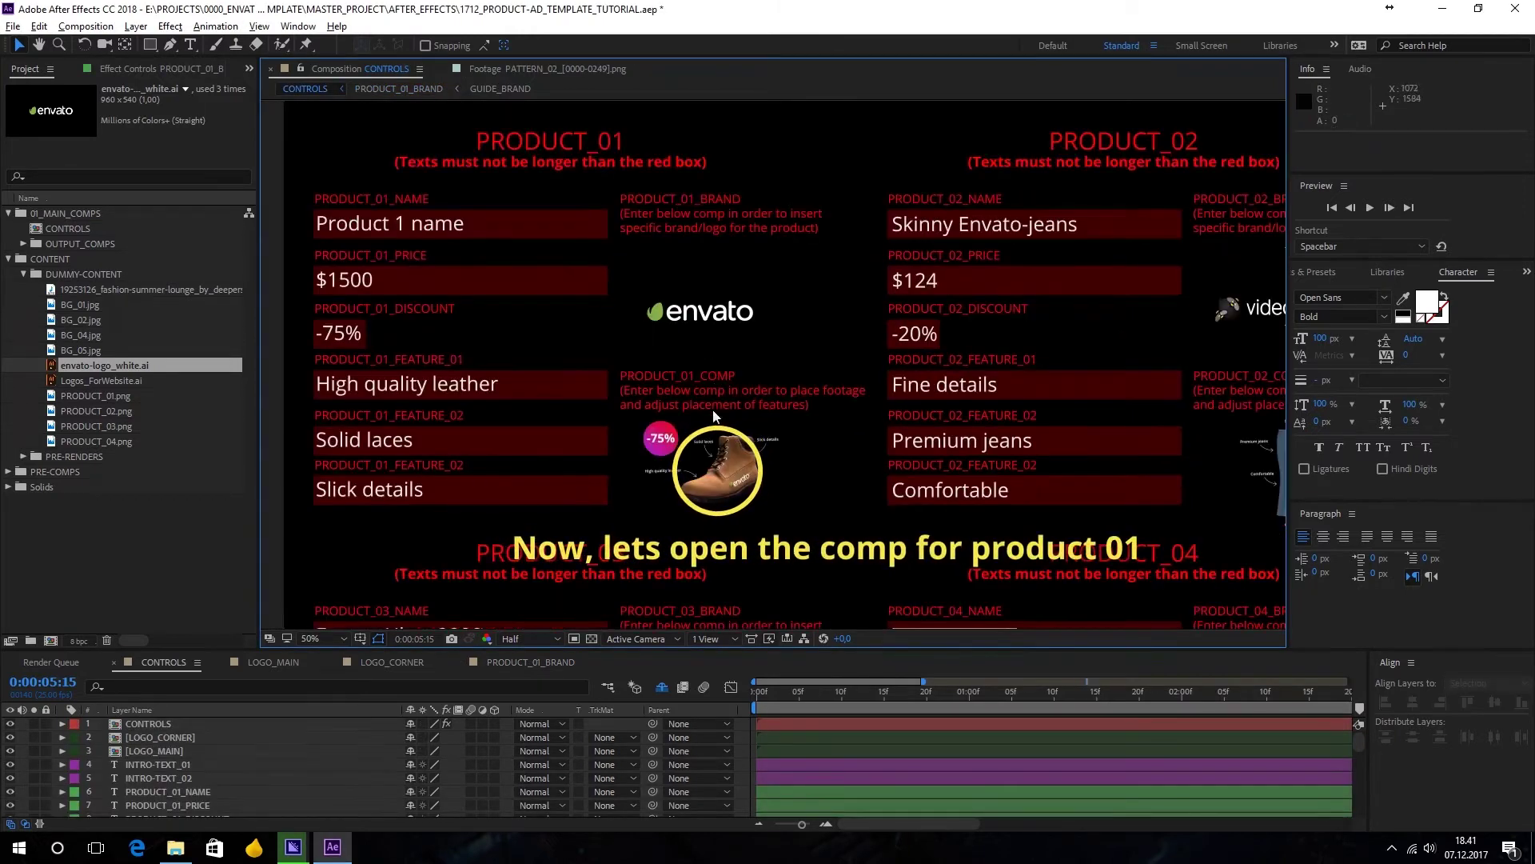
Return to the CONTROLS comp and open PRODUCT_01_COMP through the boot image.
left_click(714, 483)
double_click(714, 484)
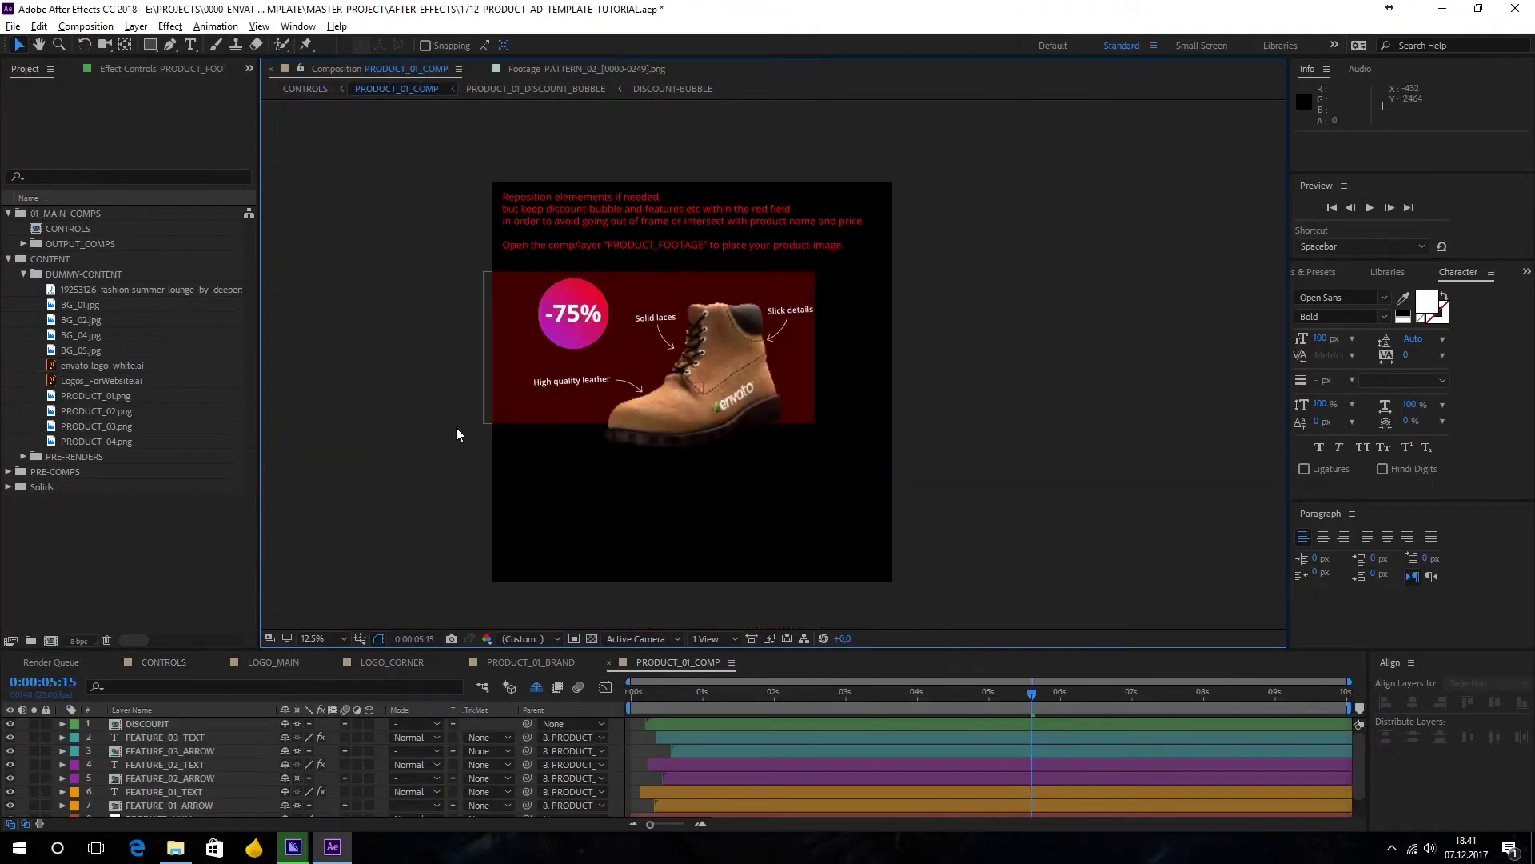
mouse_move(594, 316)
left_mouse_down()
mouse_move(597, 353)
mouse_move(602, 325)
left_mouse_up()
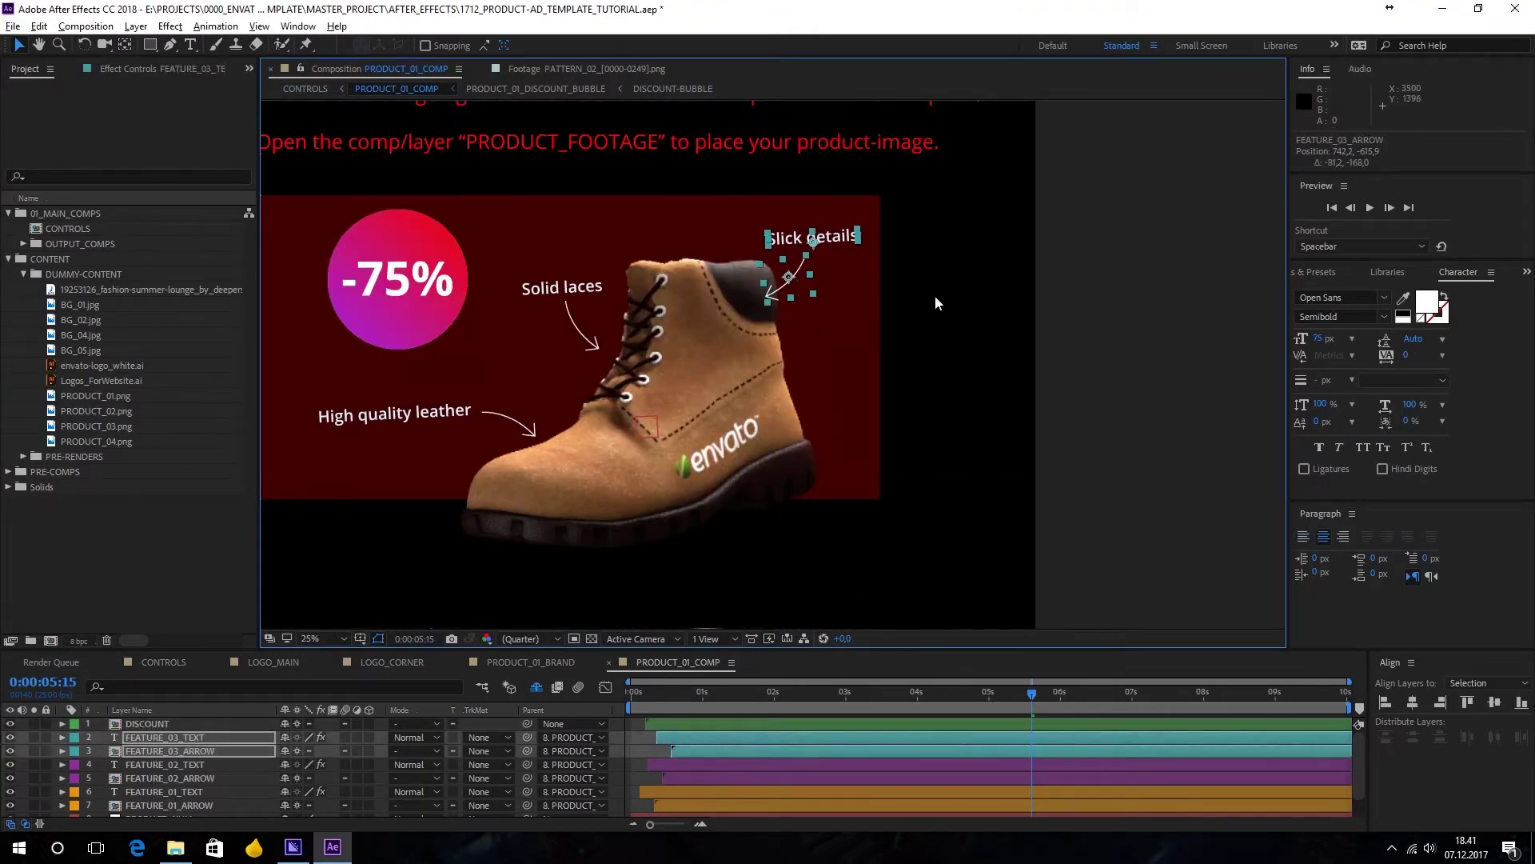
Reposition the "Slick details" label and arrow at the top of the boot, flipping the arrow horizontally.
left_click_drag(800, 282, 817, 296)
right_click(816, 295)
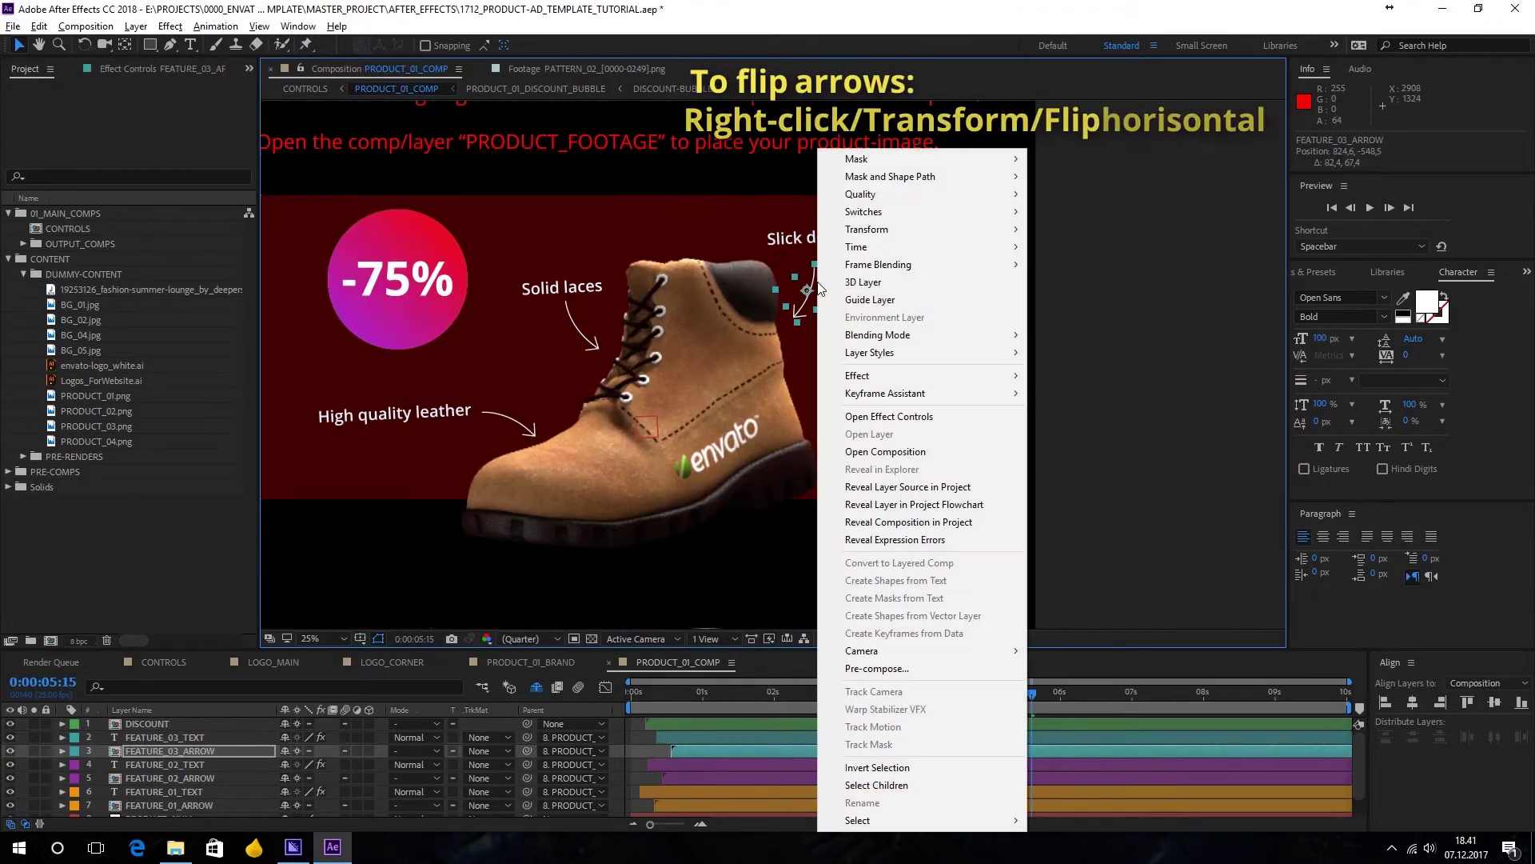
mouse_move(919, 229)
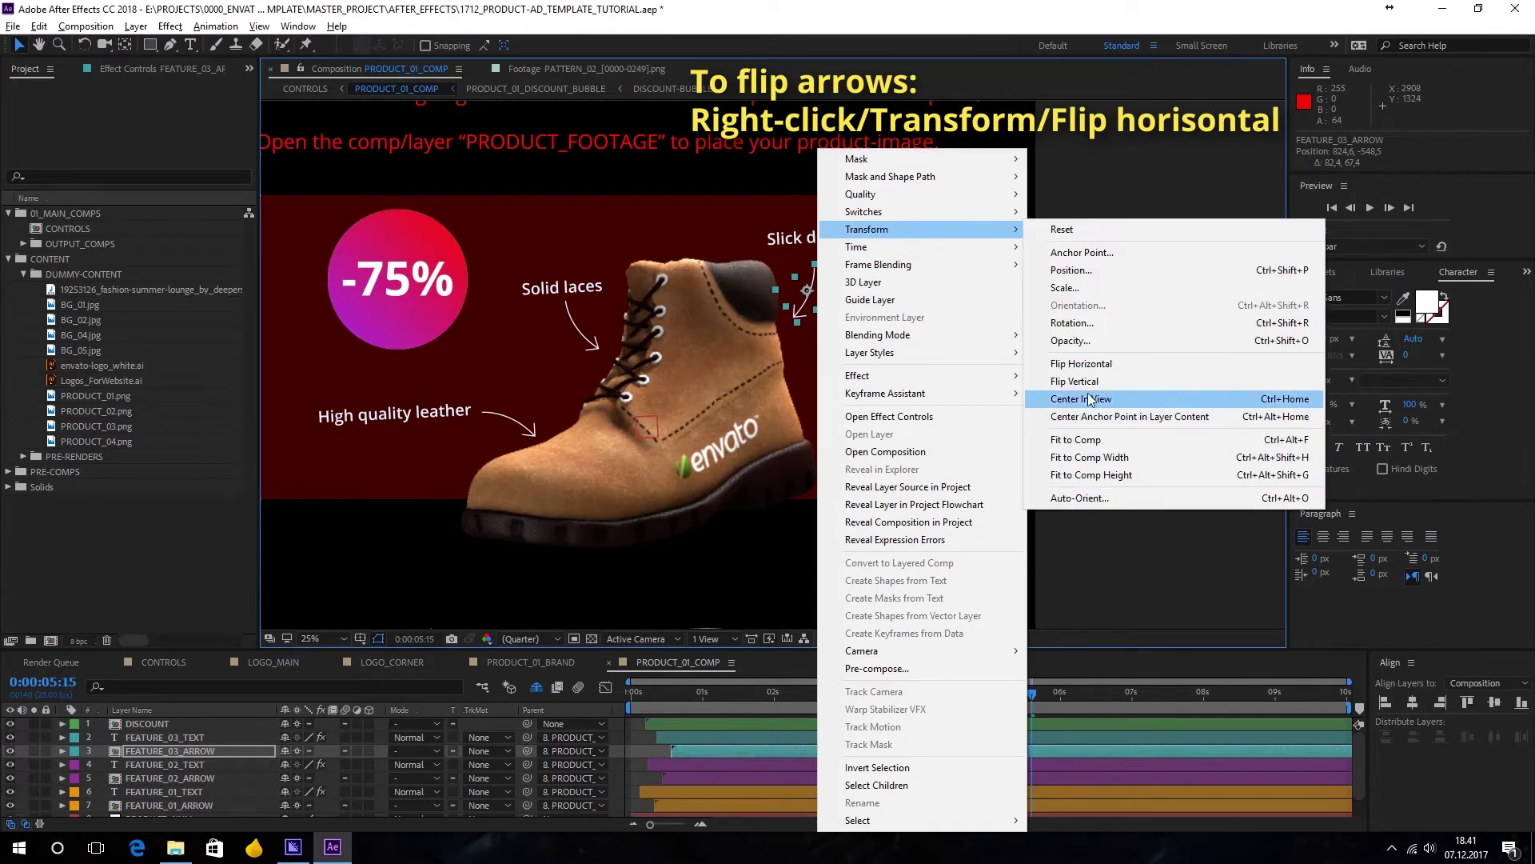
left_click(1084, 363)
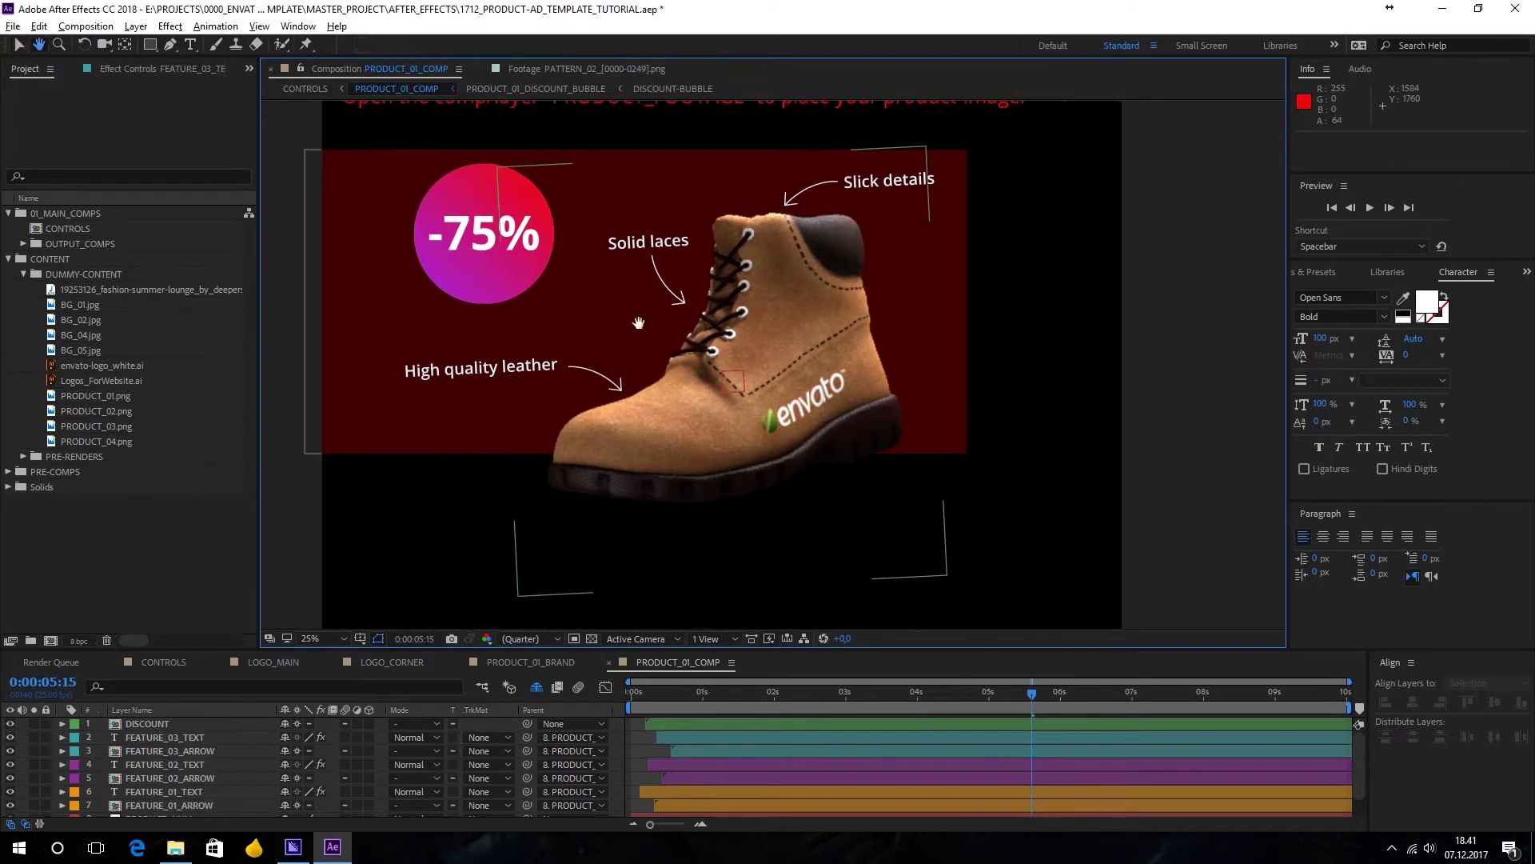
Move the "Solid laces" label and its arrow slightly down and left beside the boot's laces.
left_click(667, 280)
left_click(649, 244, "shift")
left_click_drag(678, 293, 656, 334)
Nudge the "High quality leather" label and its arrow slightly upward, and hide this feature's layers.
left_click(574, 379)
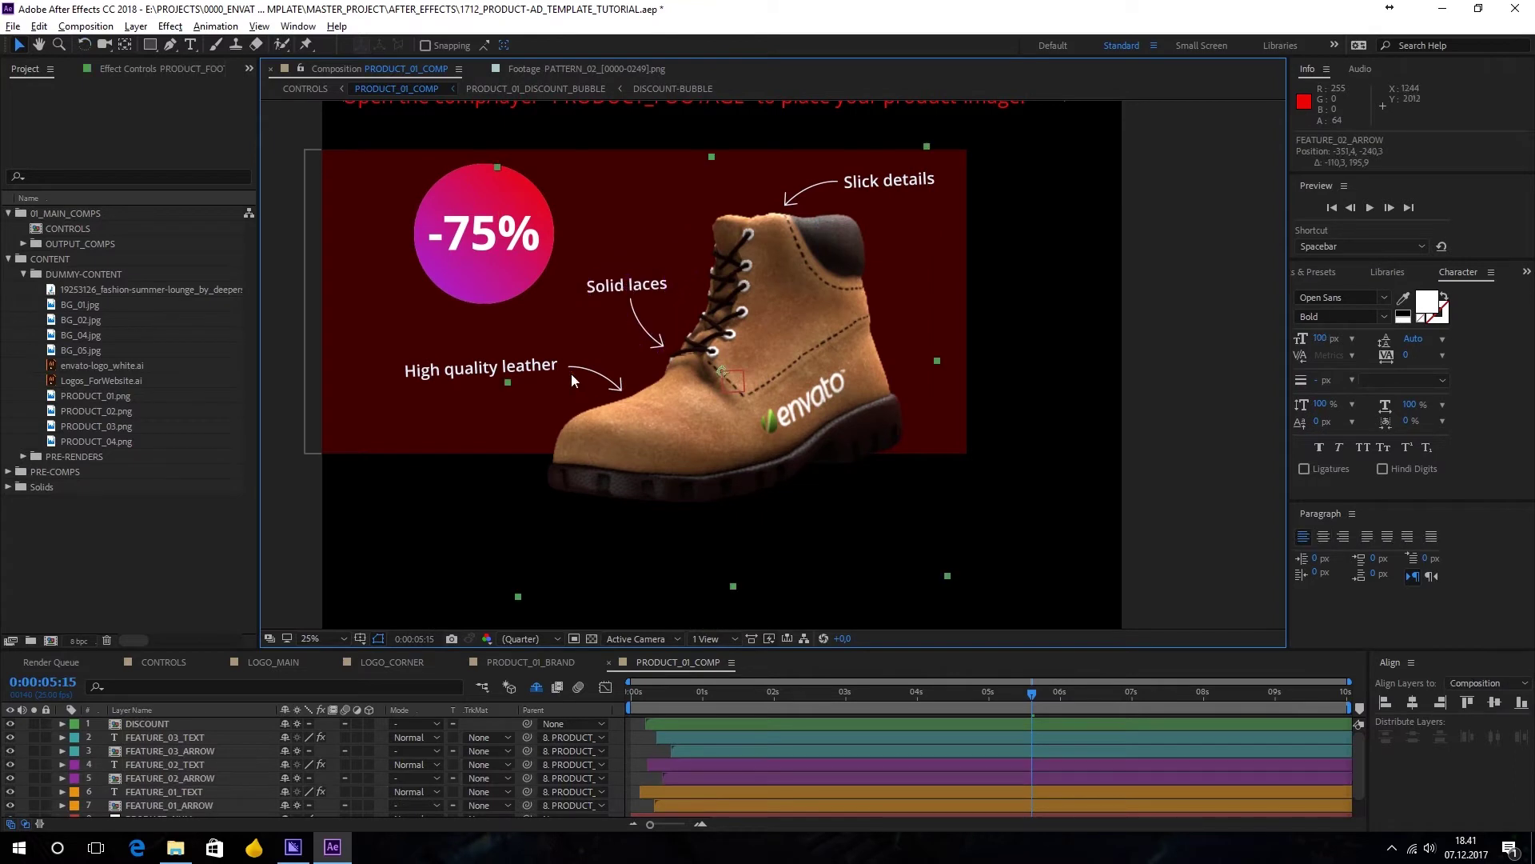
left_click(549, 366)
left_click(598, 374, "shift")
left_click_drag(609, 387, 612, 379)
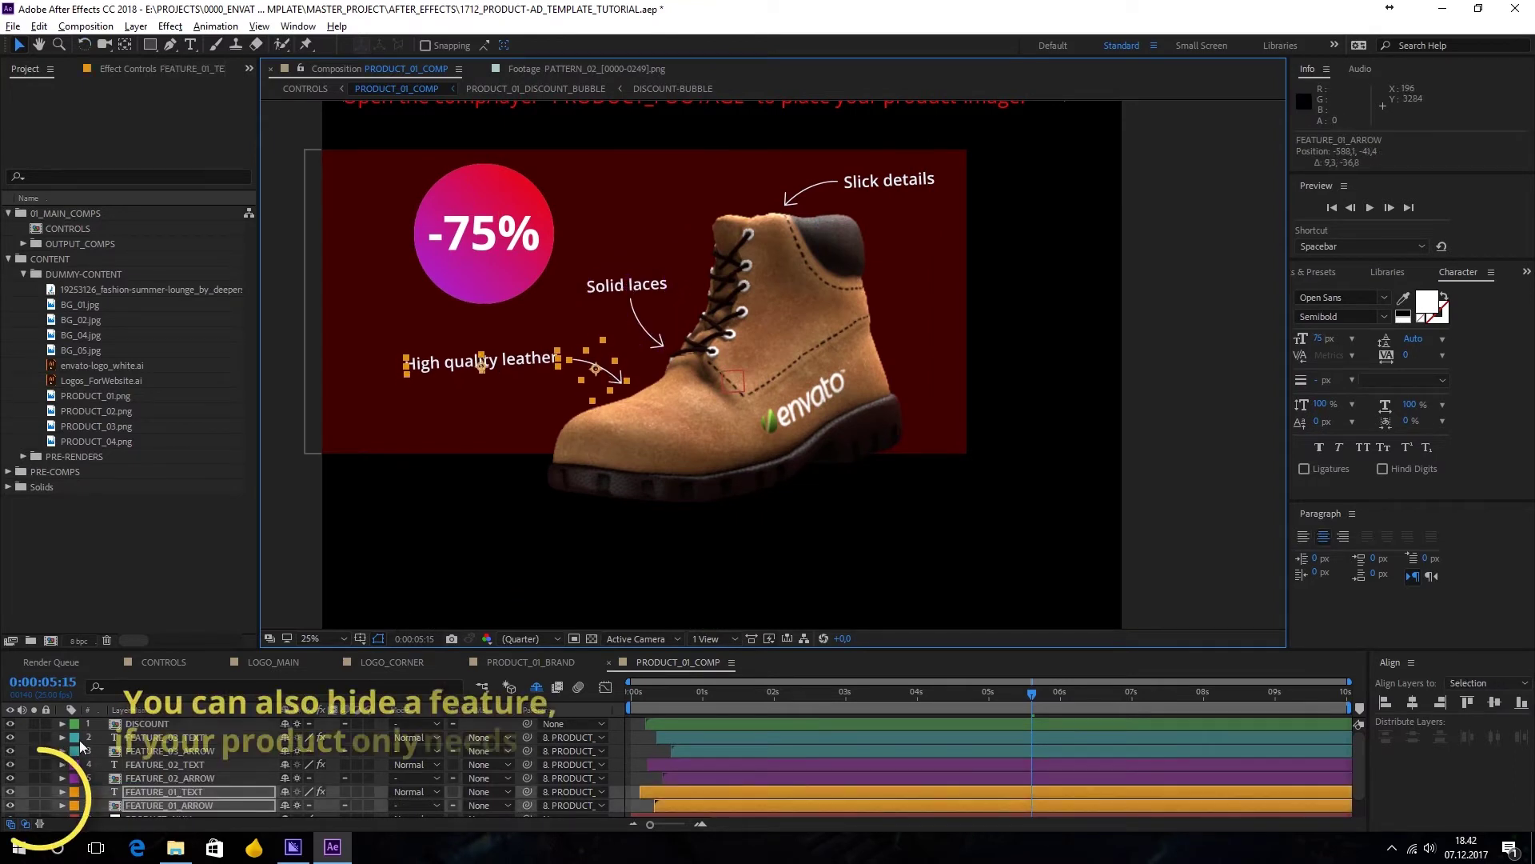
left_click(11, 792)
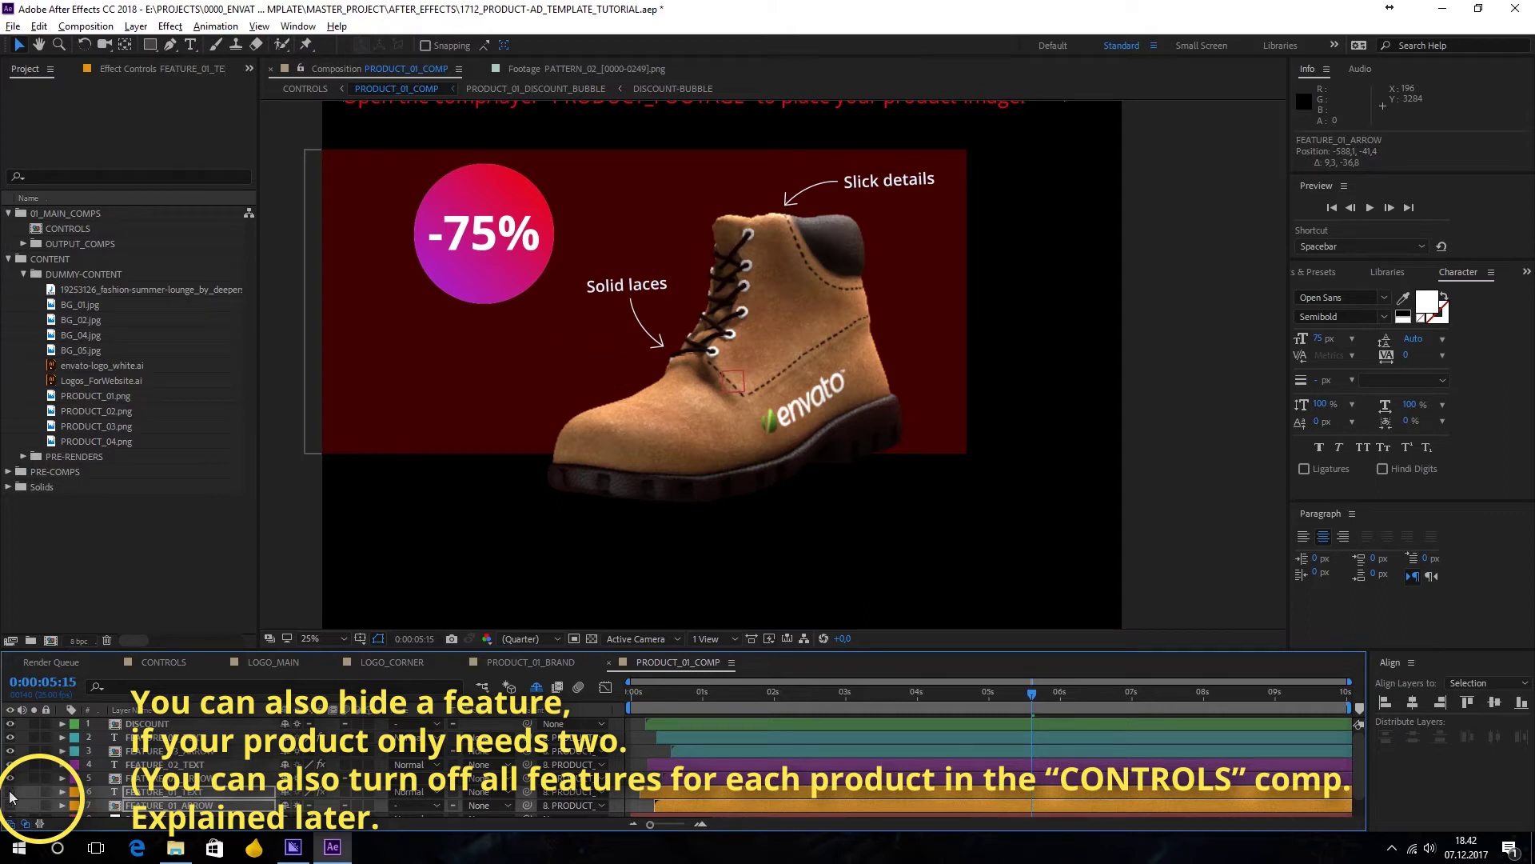
Open PRODUCT_01_FOOTAGE through the boot image and replace the dummy picture with PRODUCT_01.png from the DUMMY-CONTENT folder.
left_click(756, 371)
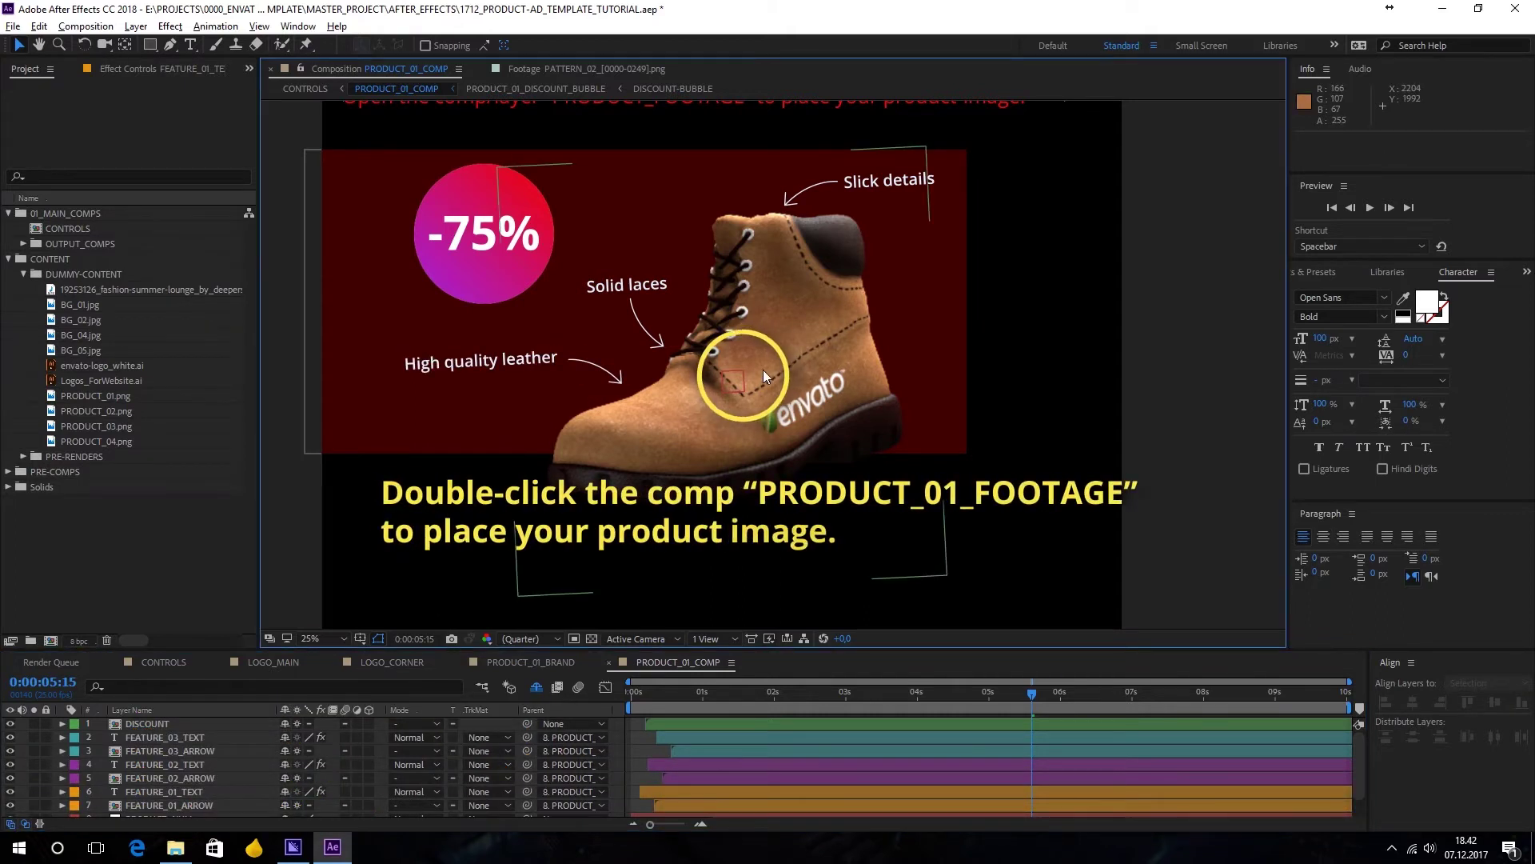
double_click(763, 369)
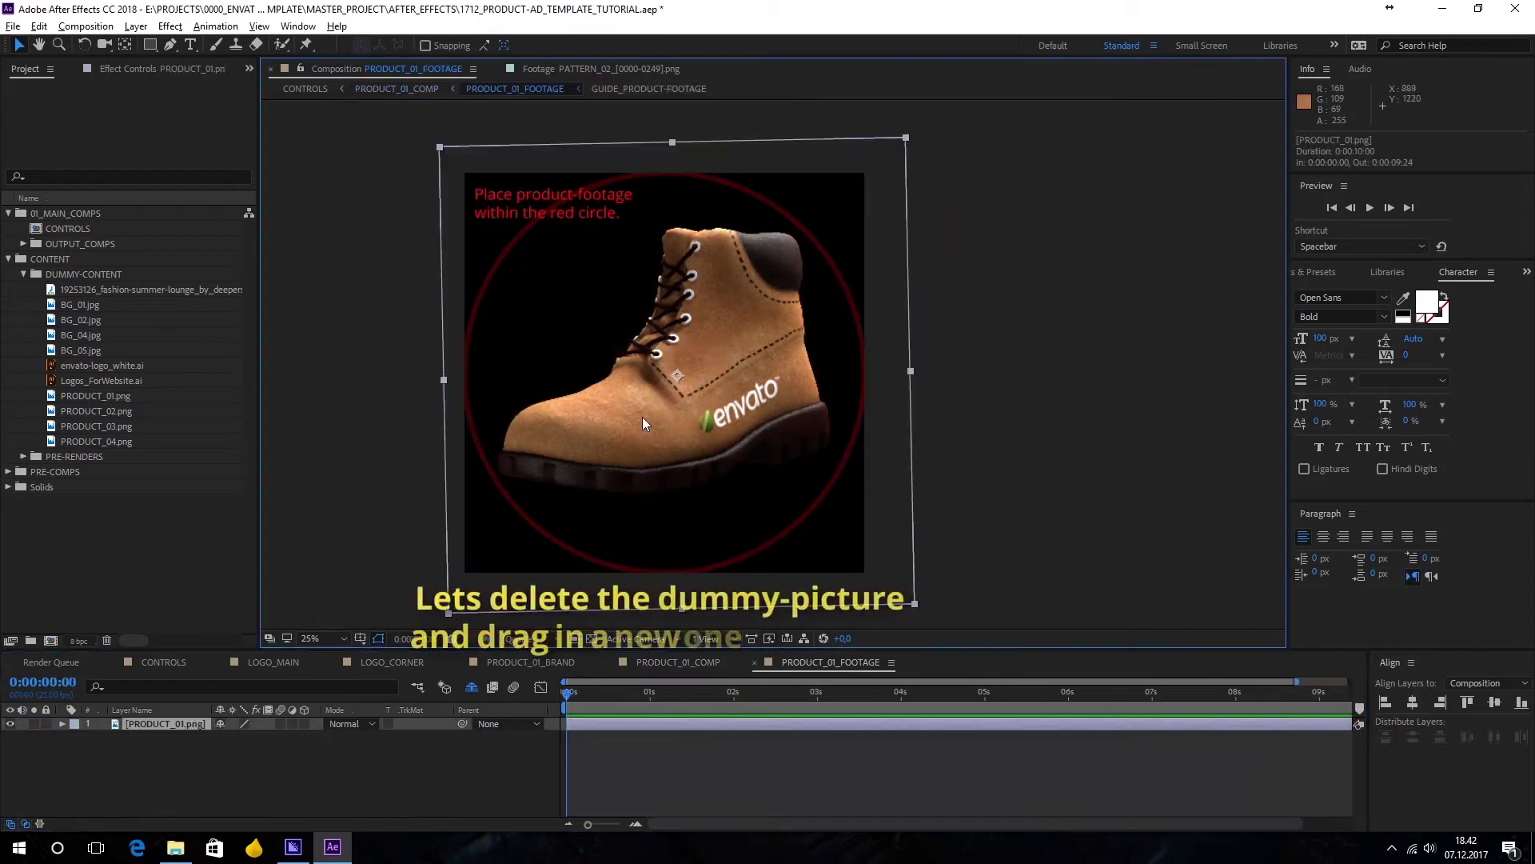
key("Delete")
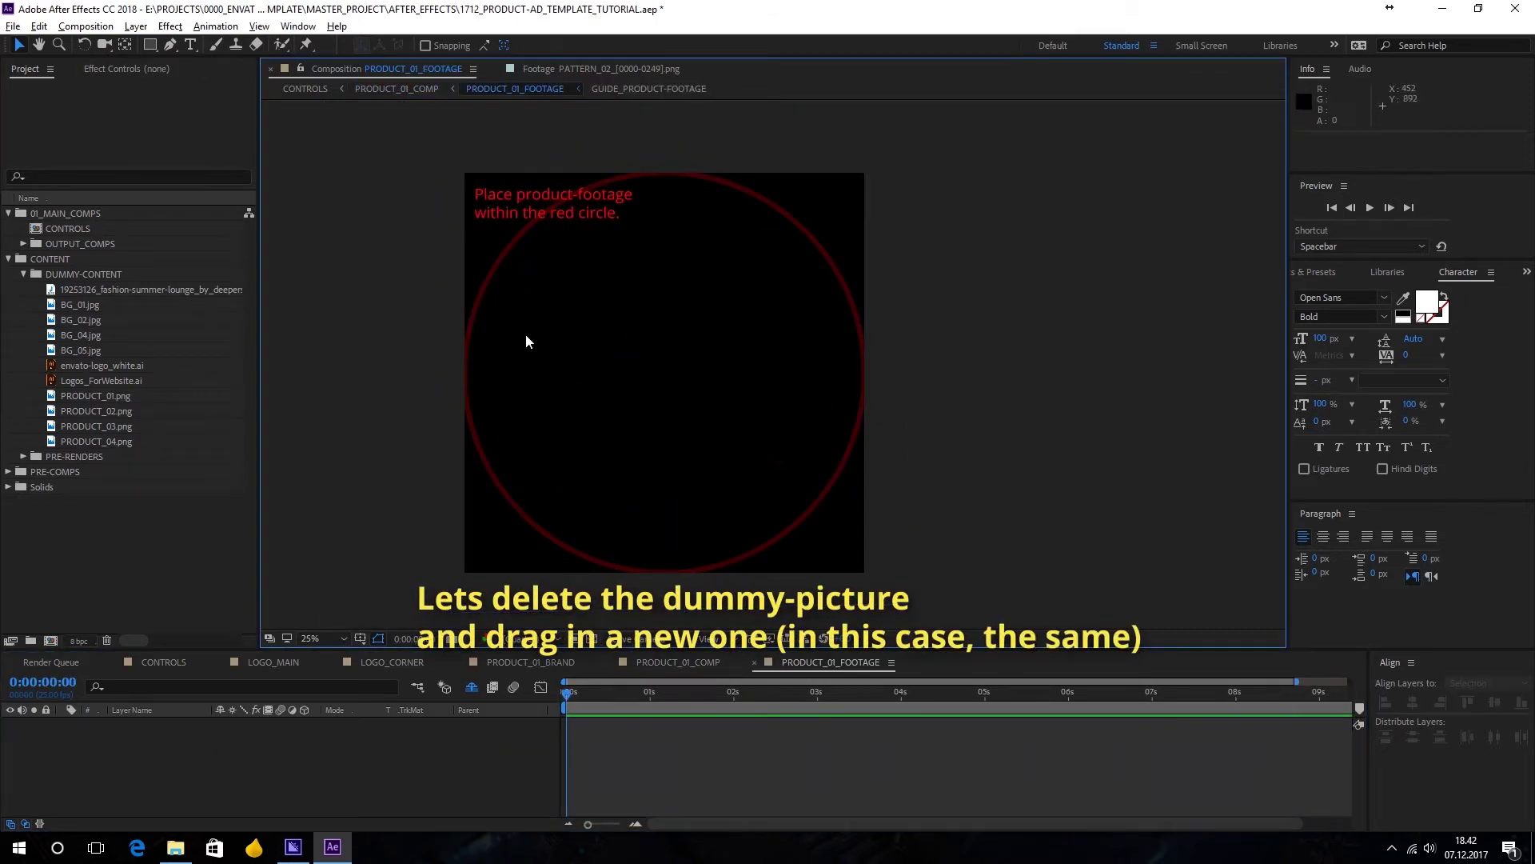
left_click(112, 397)
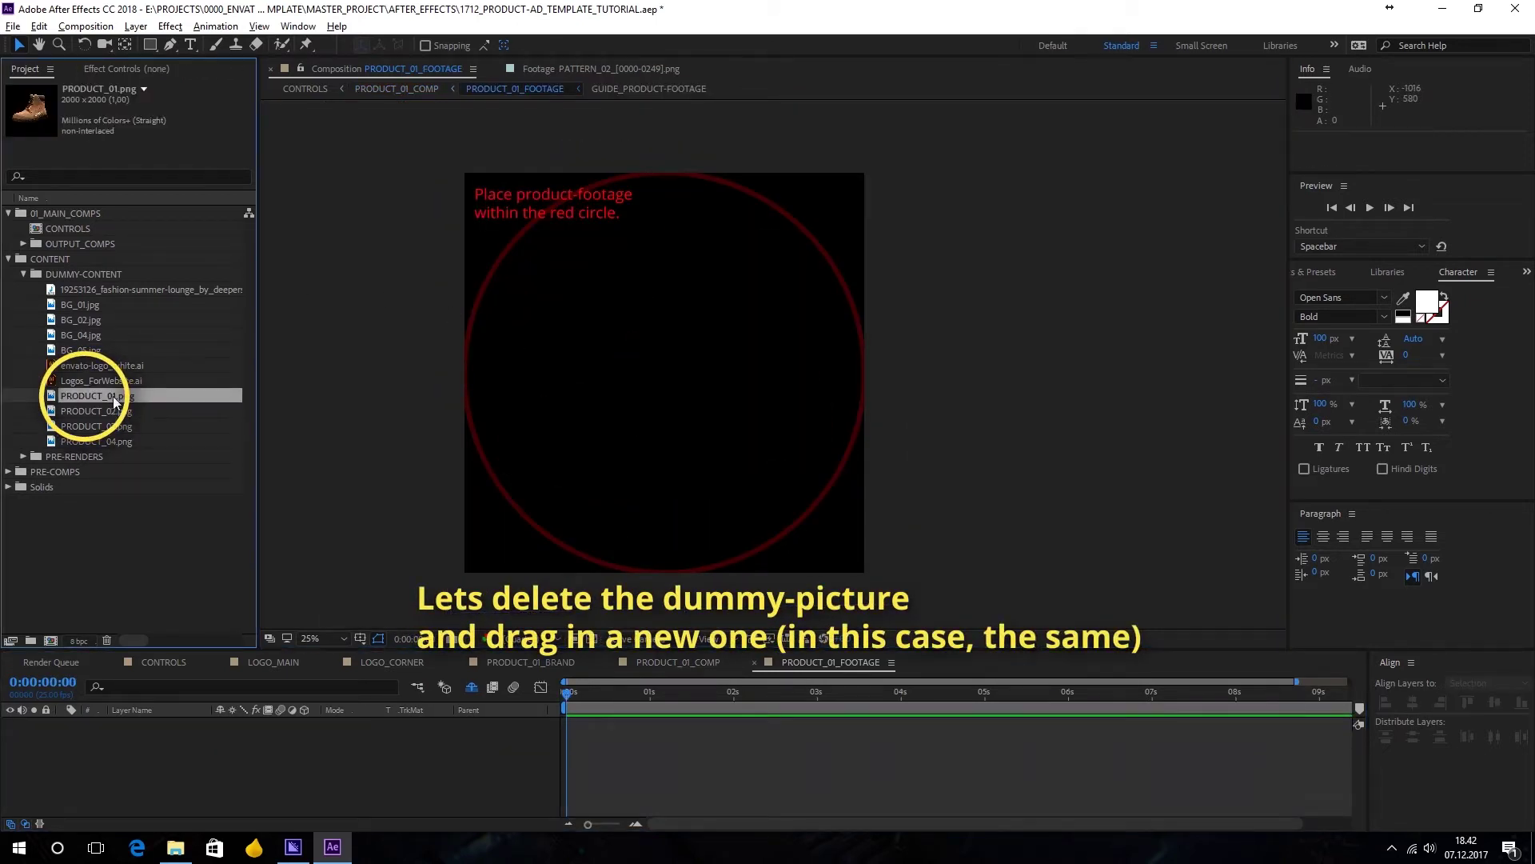
left_click_drag(153, 457, 288, 744)
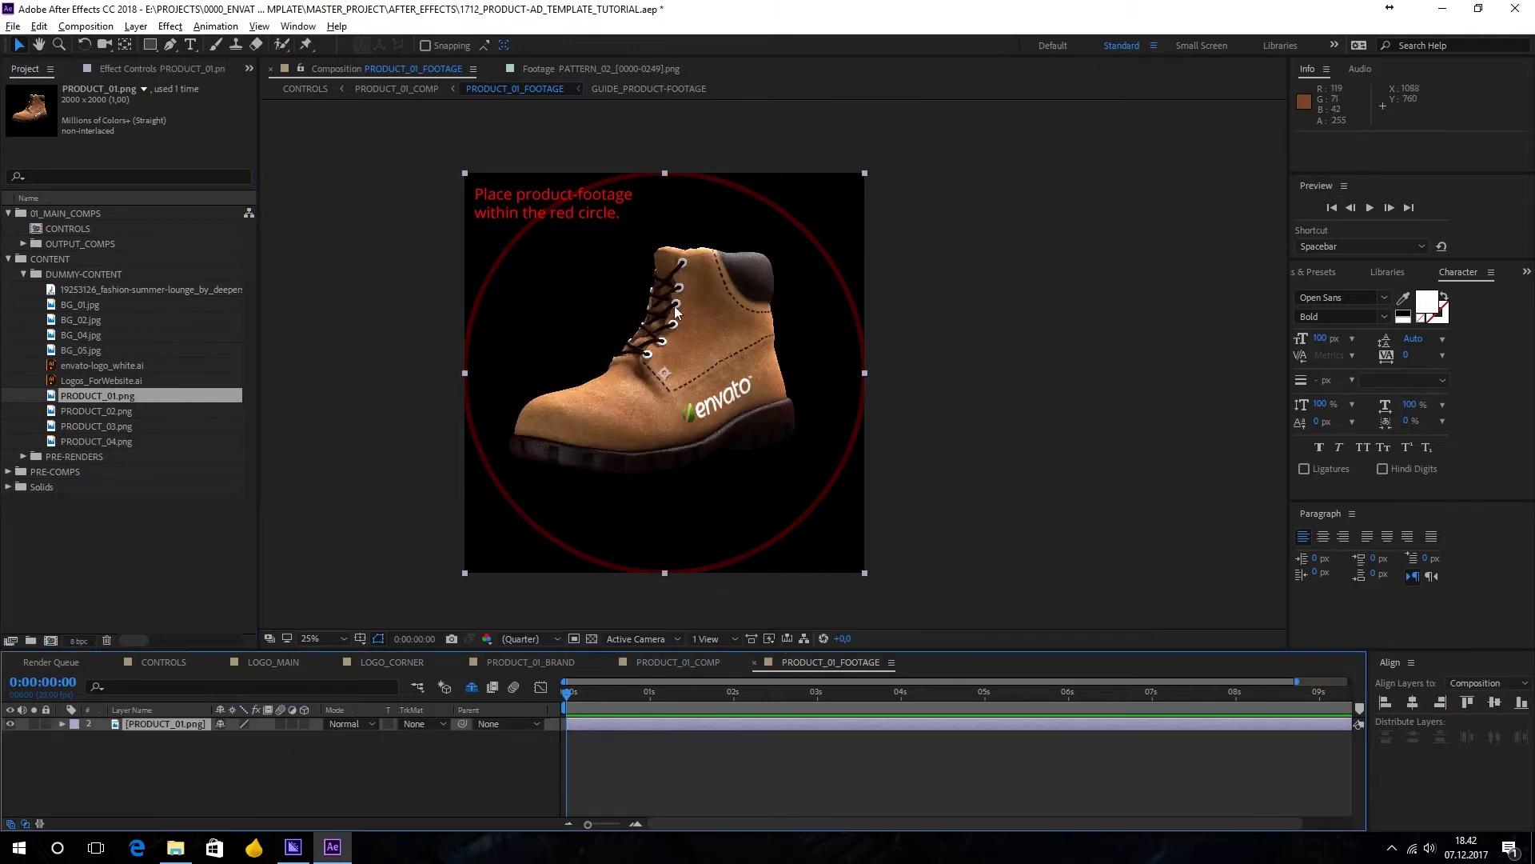
Scale up the boot picture slightly, rotate it a little counter-clockwise and position it inside the red guide circle.
left_click_drag(863, 172, 894, 159)
key("w")
left_click_drag(829, 226, 823, 220)
key("v")
left_click_drag(807, 224, 812, 223)
left_click(920, 240)
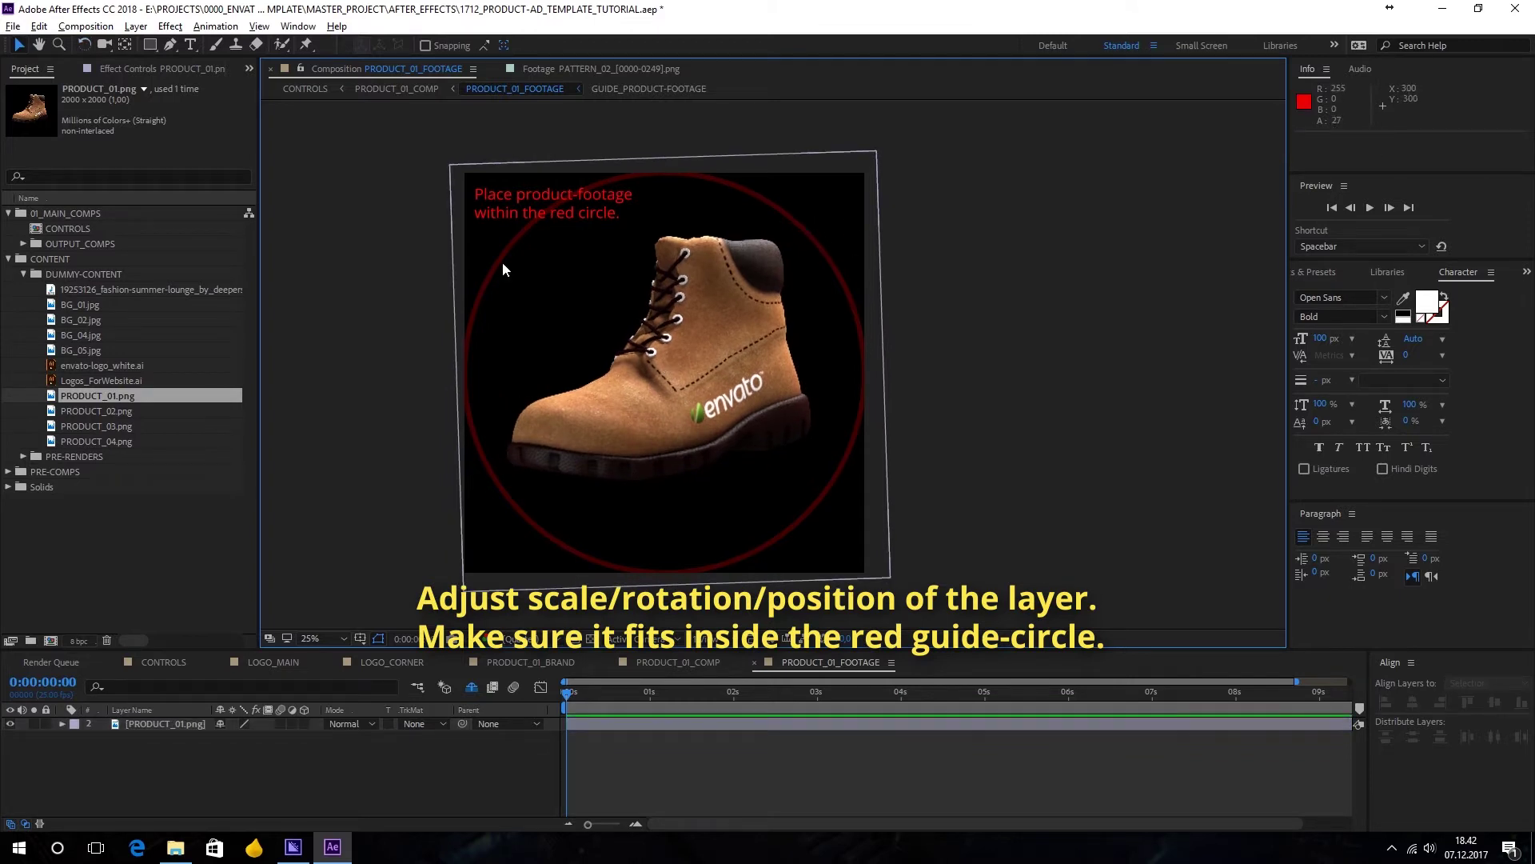
Return to the CONTROLS comp and move the playhead to 0:00:00:16 with the output-format previews in view.
key("Tab")
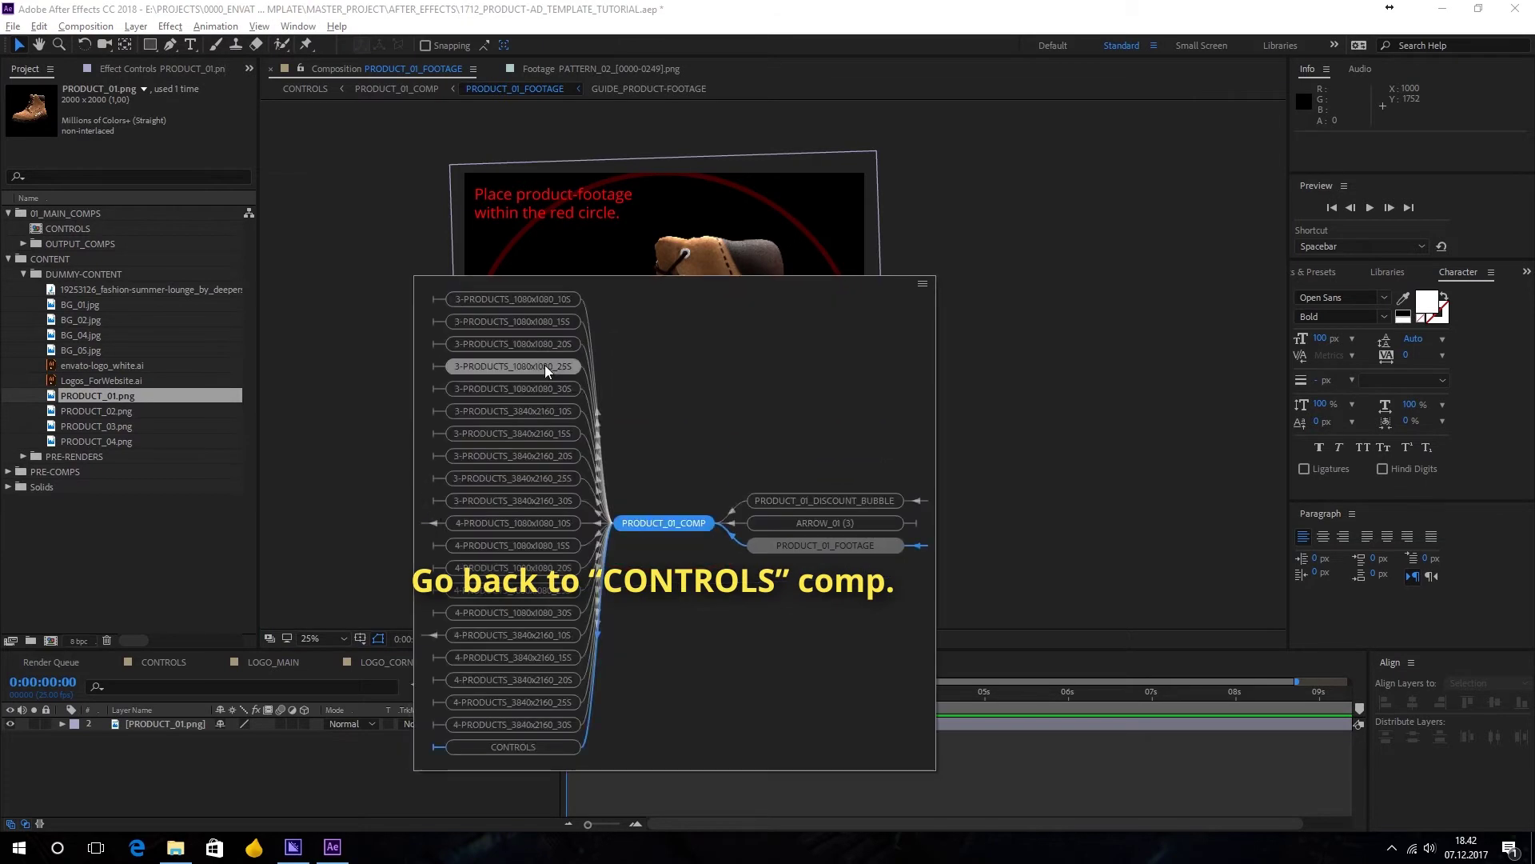
left_click(533, 750)
left_click_drag(505, 591, 784, 190)
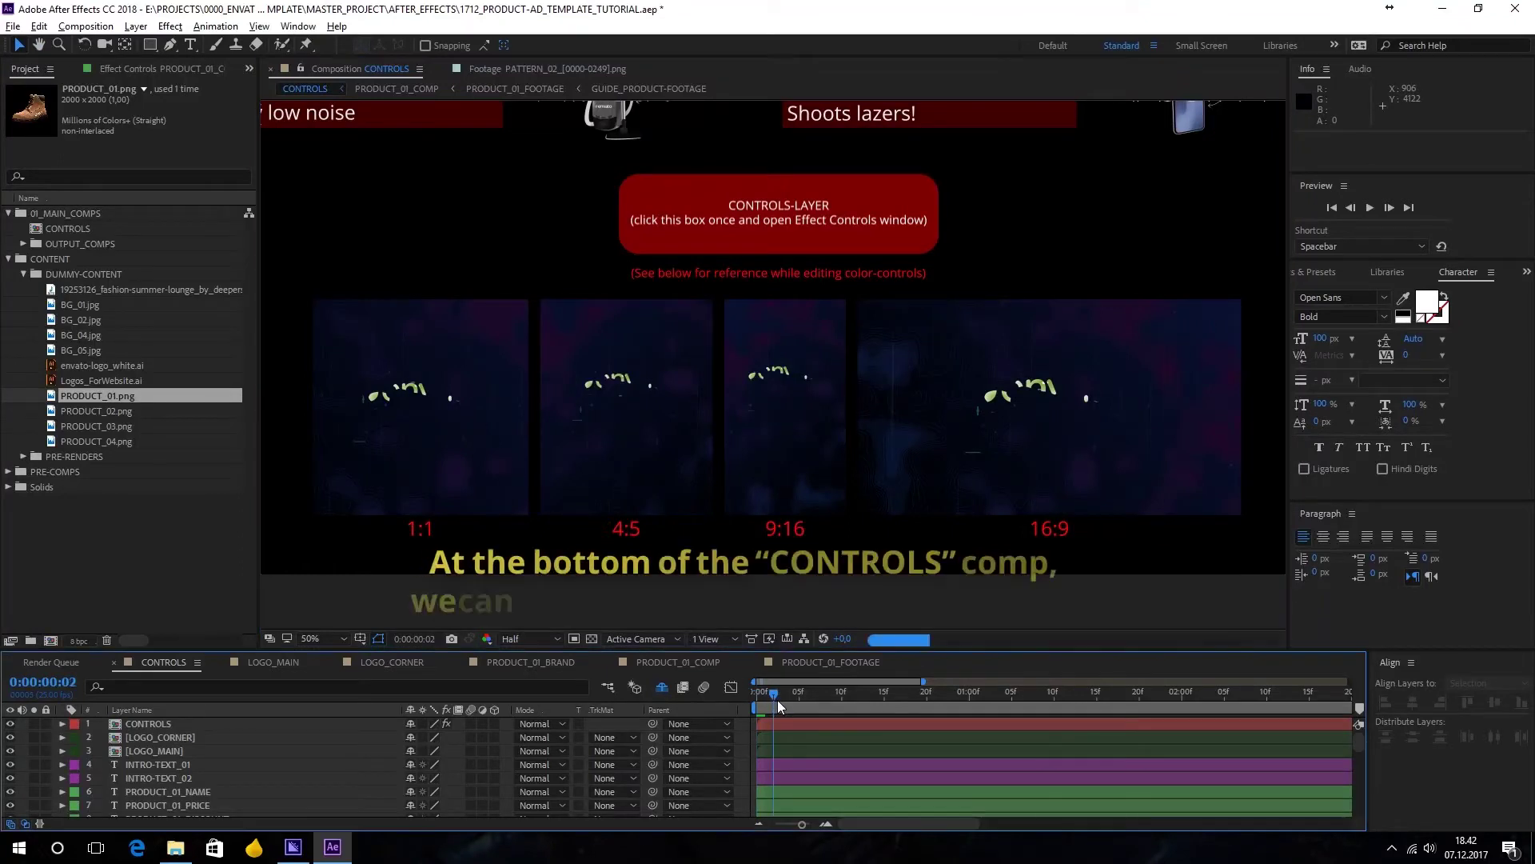
left_click(798, 705)
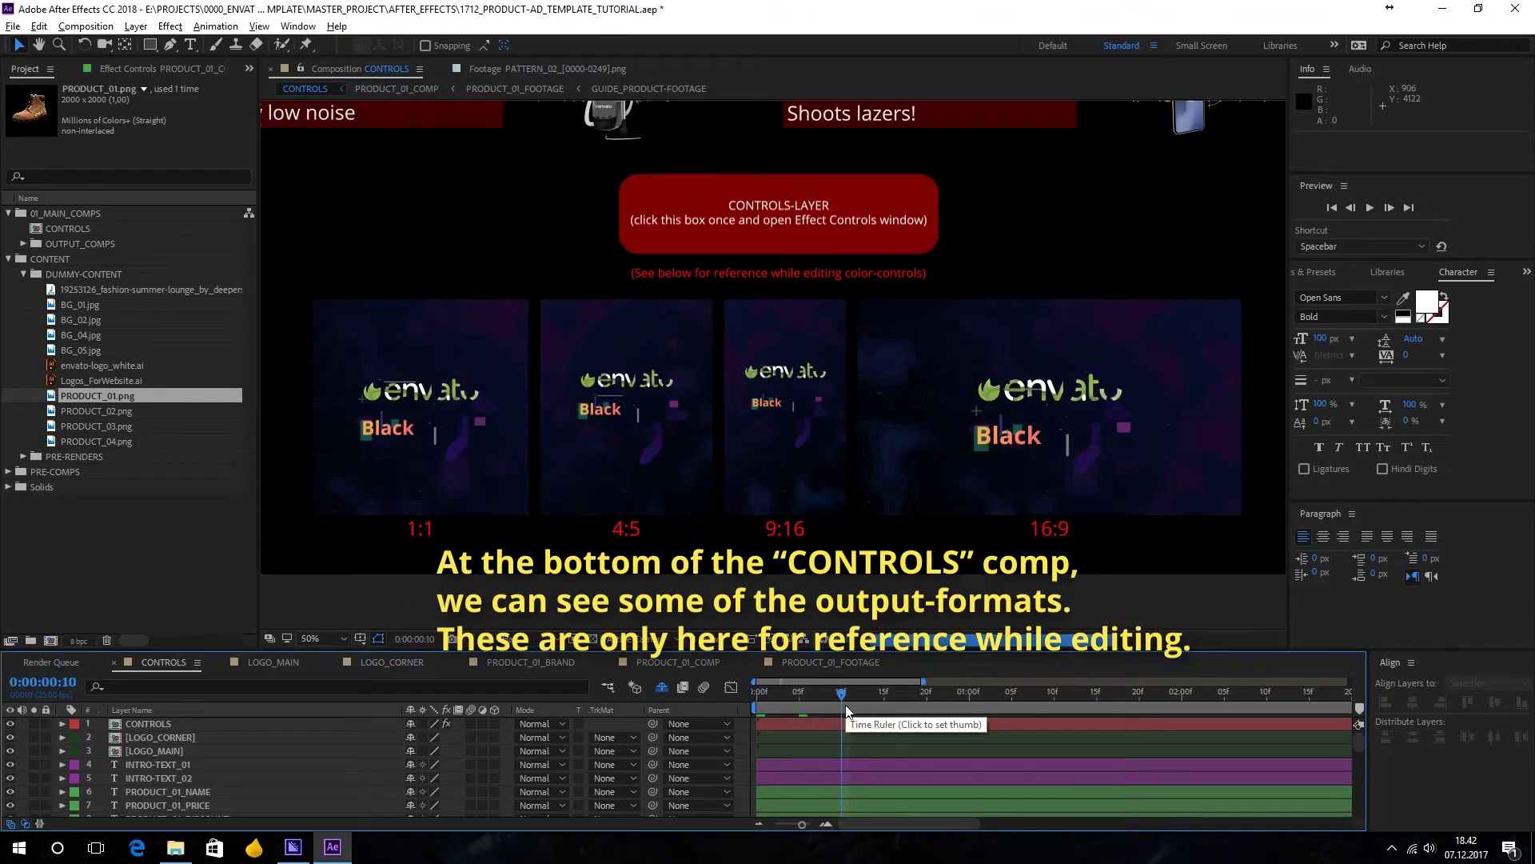
left_click_drag(866, 698, 890, 698)
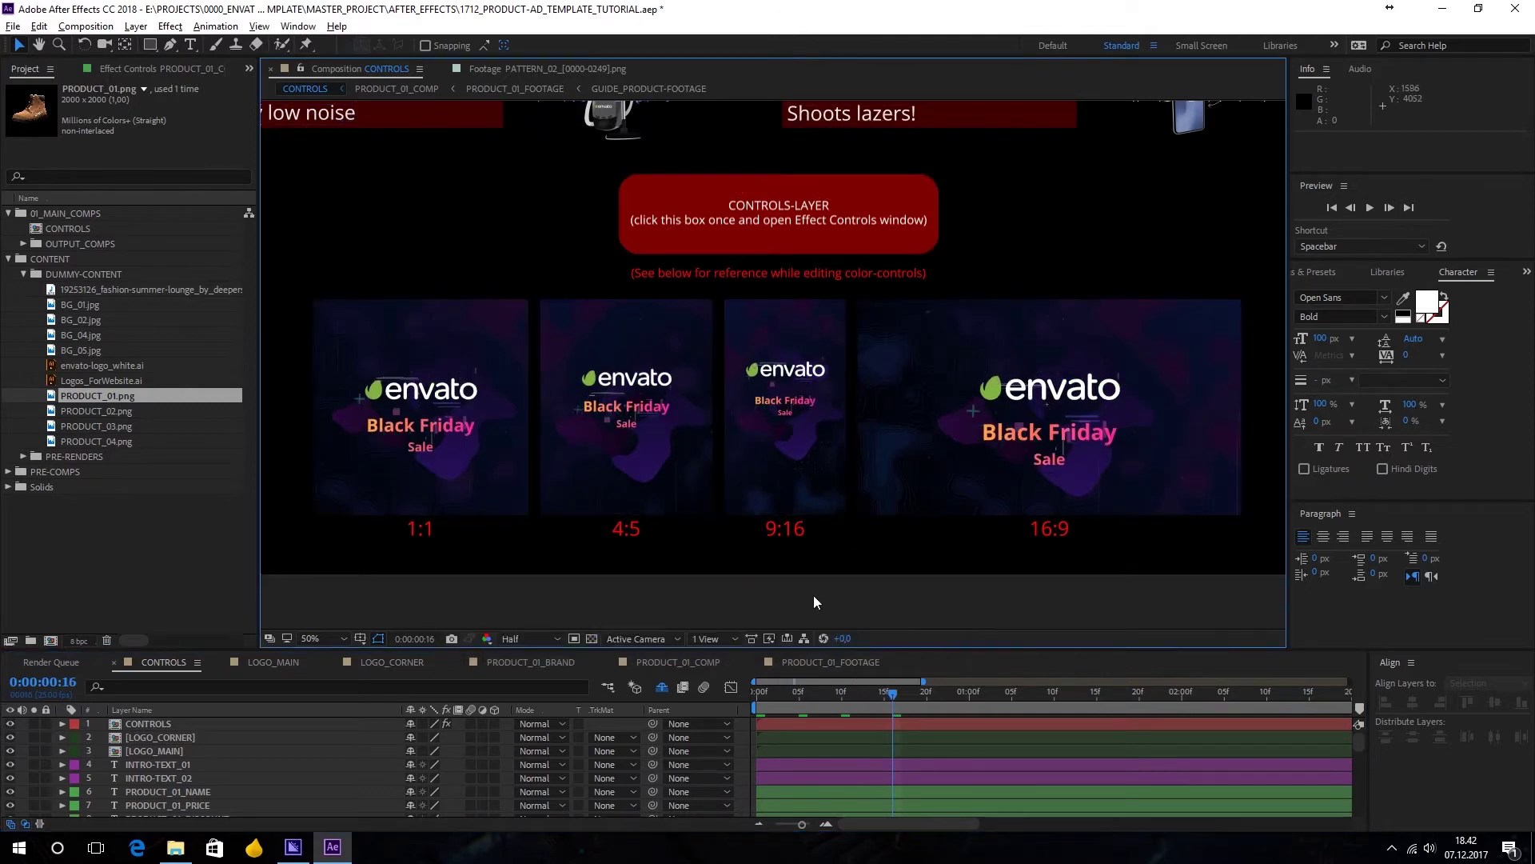
Select the red CONTROLS-LAYER box and show its effect controls in a widened panel.
left_click(722, 236)
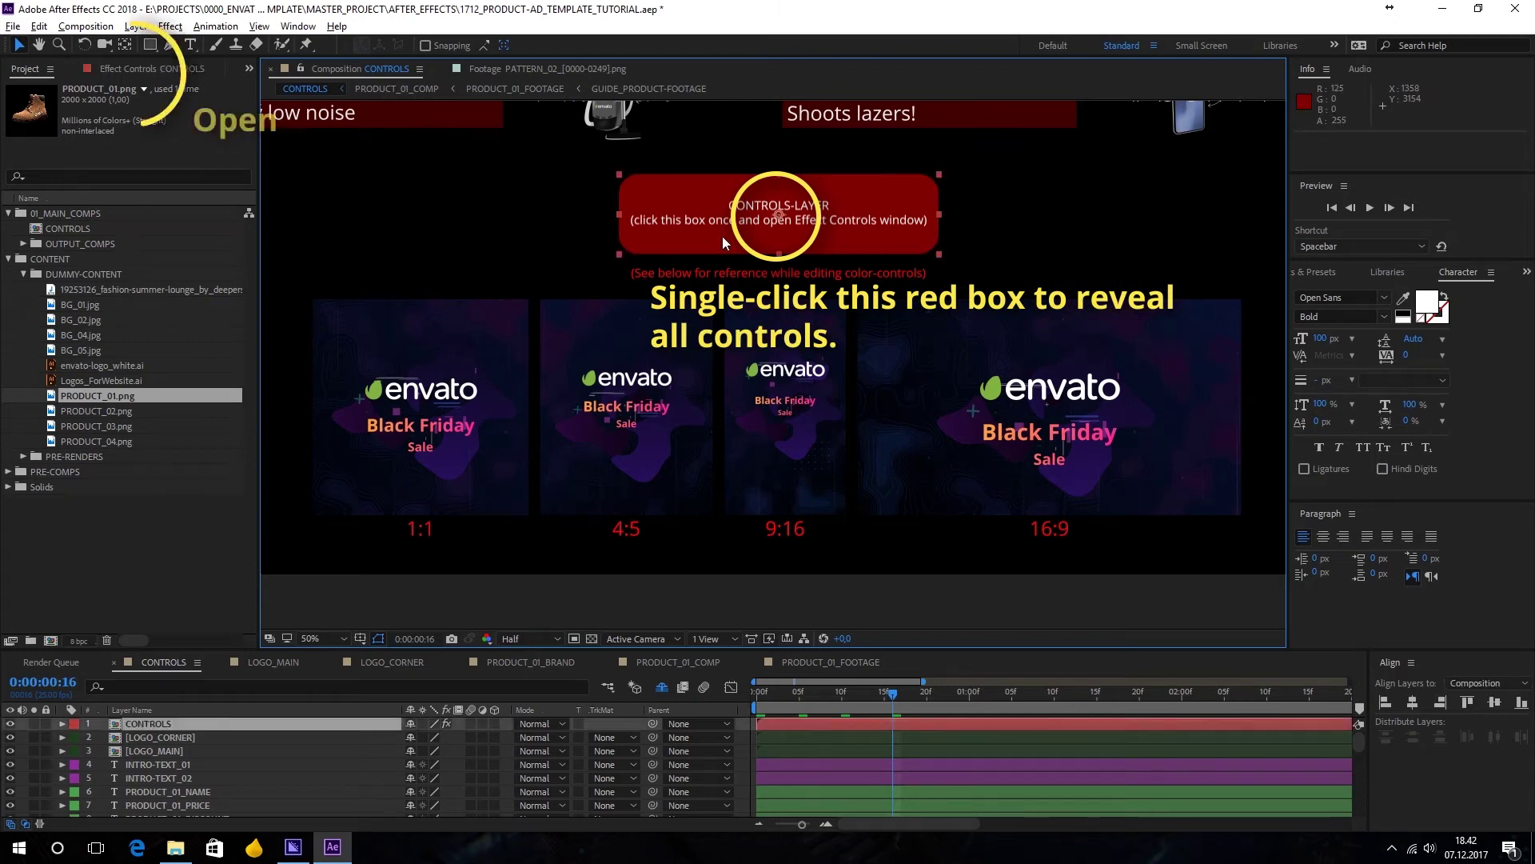
left_click(122, 70)
left_click_drag(257, 178, 328, 179)
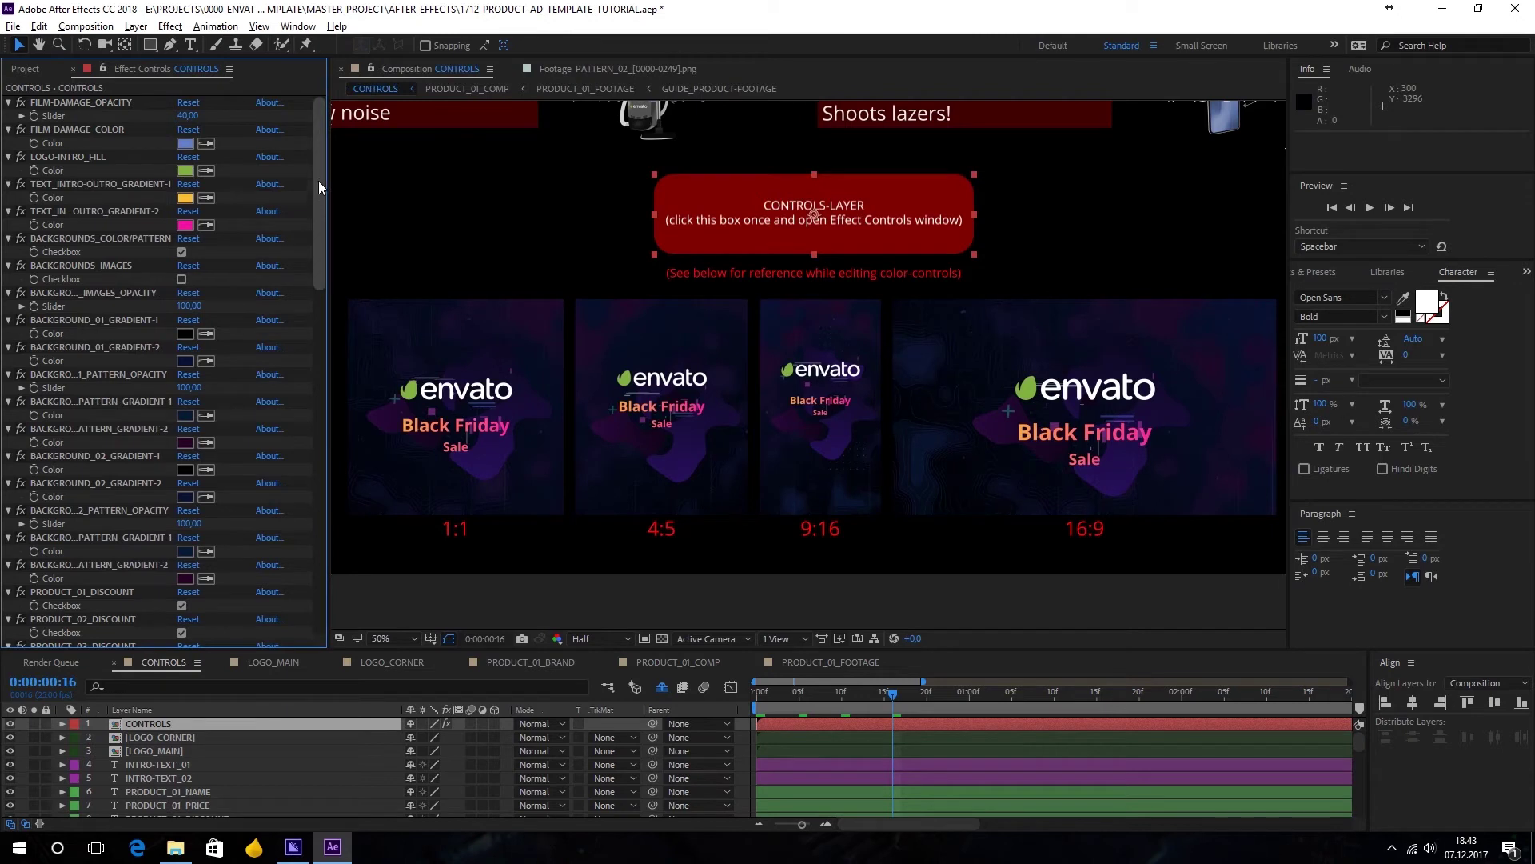
Set FILM-DAMAGE_OPACITY to 100 and FILM-DAMAGE_COLOR to white.
left_click(117, 102)
left_click(188, 143)
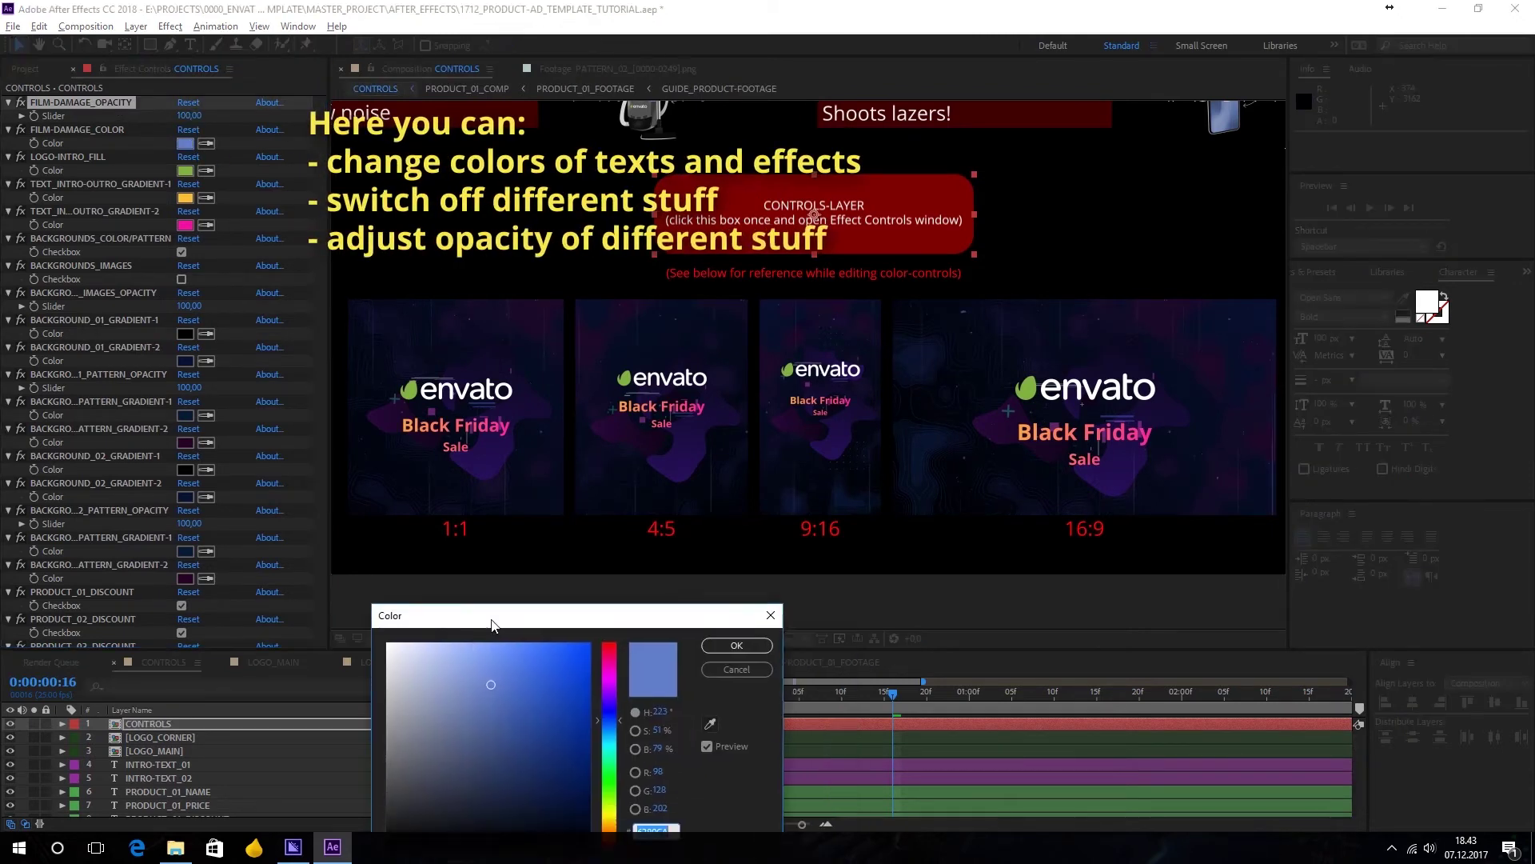
left_click(628, 591)
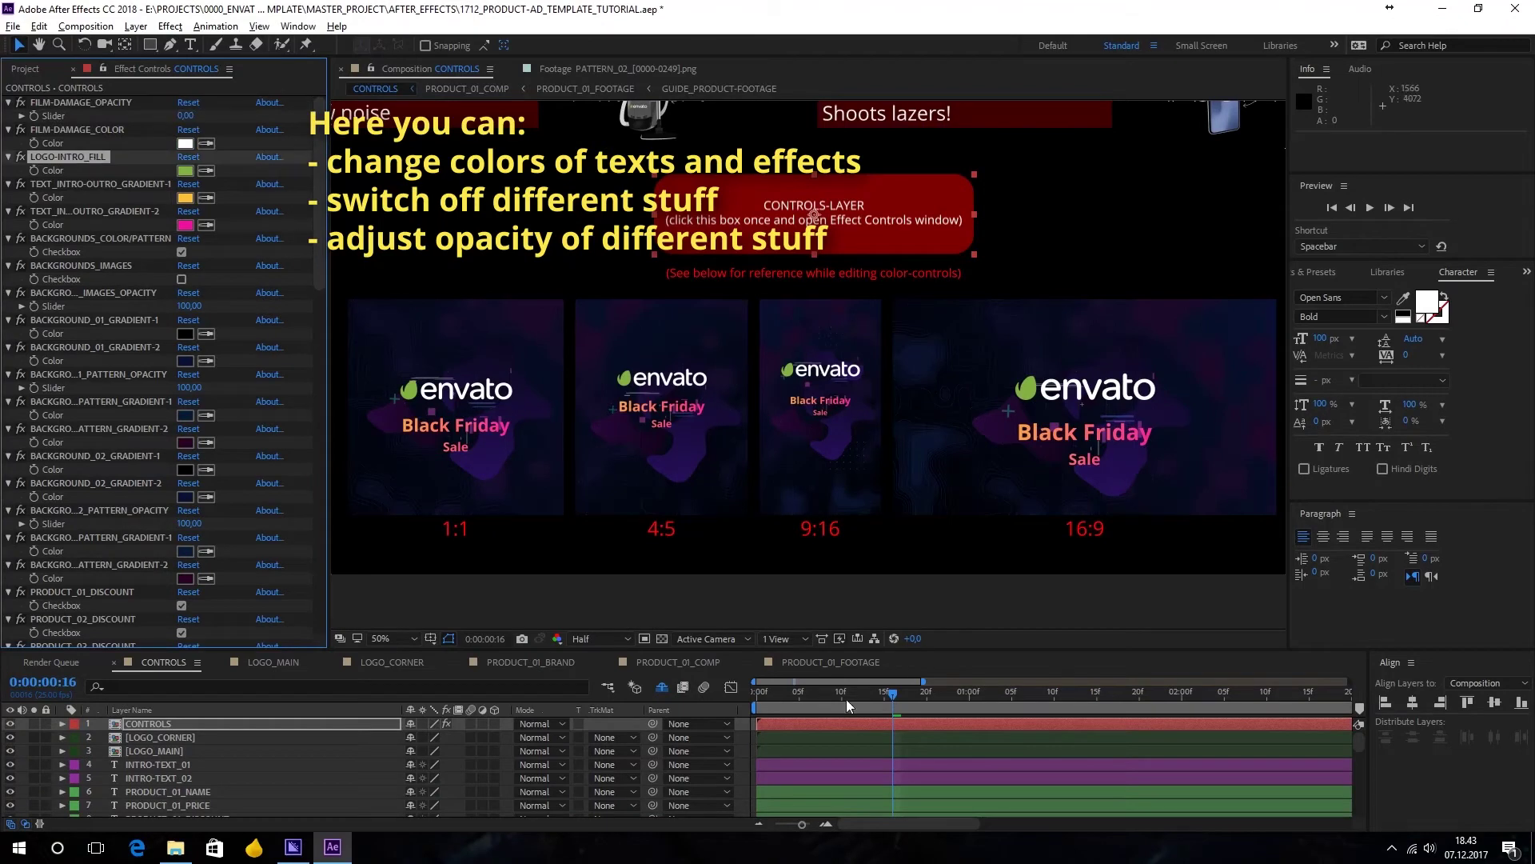
Change the LOGO-INTRO_FILL colour to red while viewing the 1:1 and 4:5 previews up close.
left_click(807, 694)
scroll(444, 430, "up", 1)
left_click_drag(444, 430, 677, 443)
left_click(185, 171)
left_click(500, 590)
left_click(480, 602)
left_click(627, 591)
At 0:00:01:00, set TEXT_INTRO-OUTRO_GRADIENT-1 to green and sample white from the envato logo lettering for the second text gradient colour.
left_click(970, 695)
left_click_drag(743, 493, 704, 436)
left_click(83, 185)
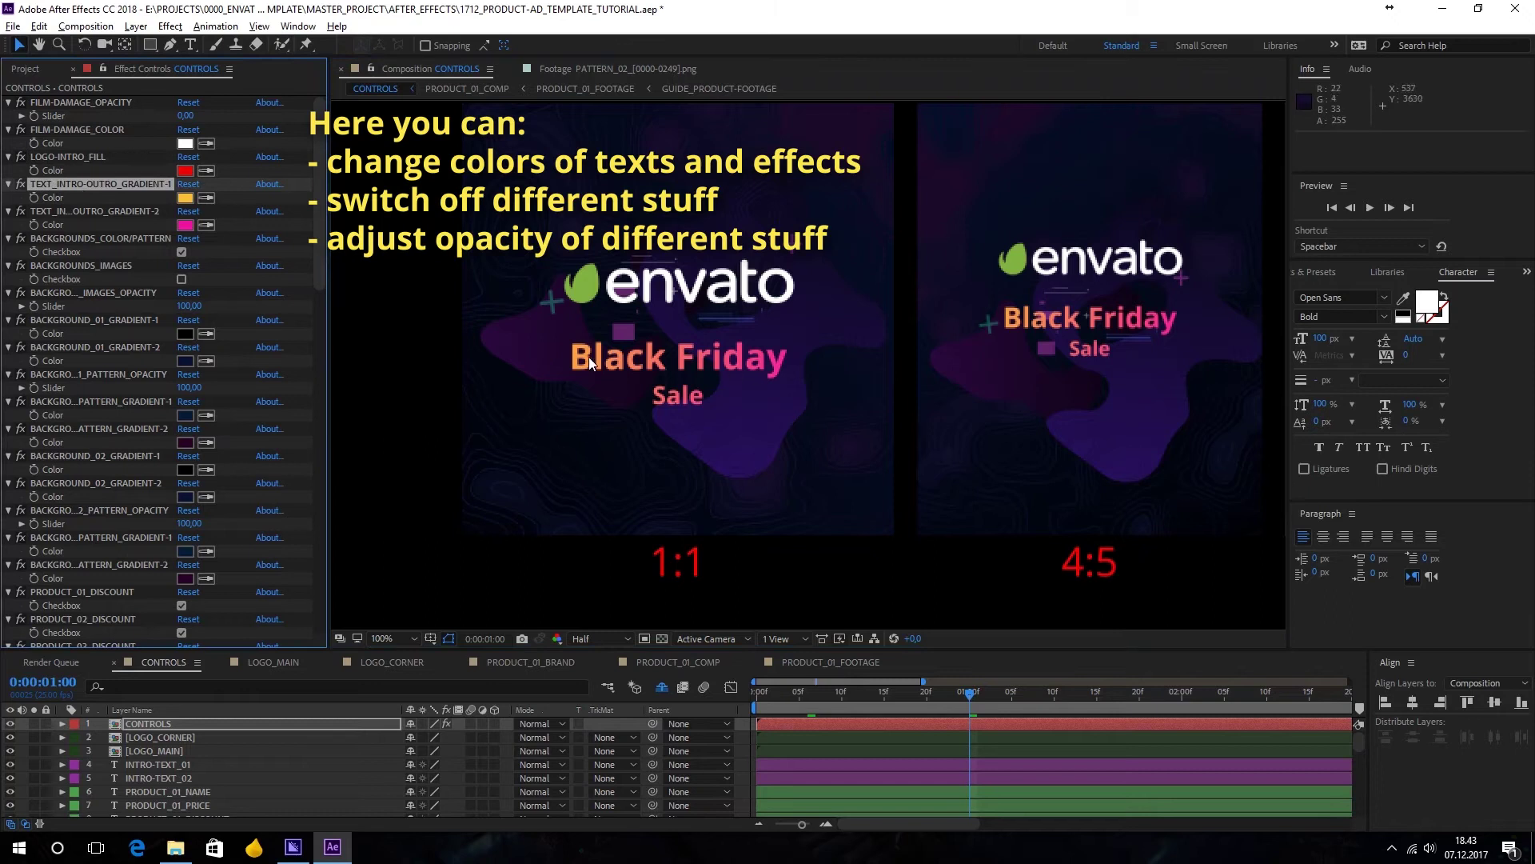
left_click(185, 198)
left_click(500, 704)
left_click(628, 591)
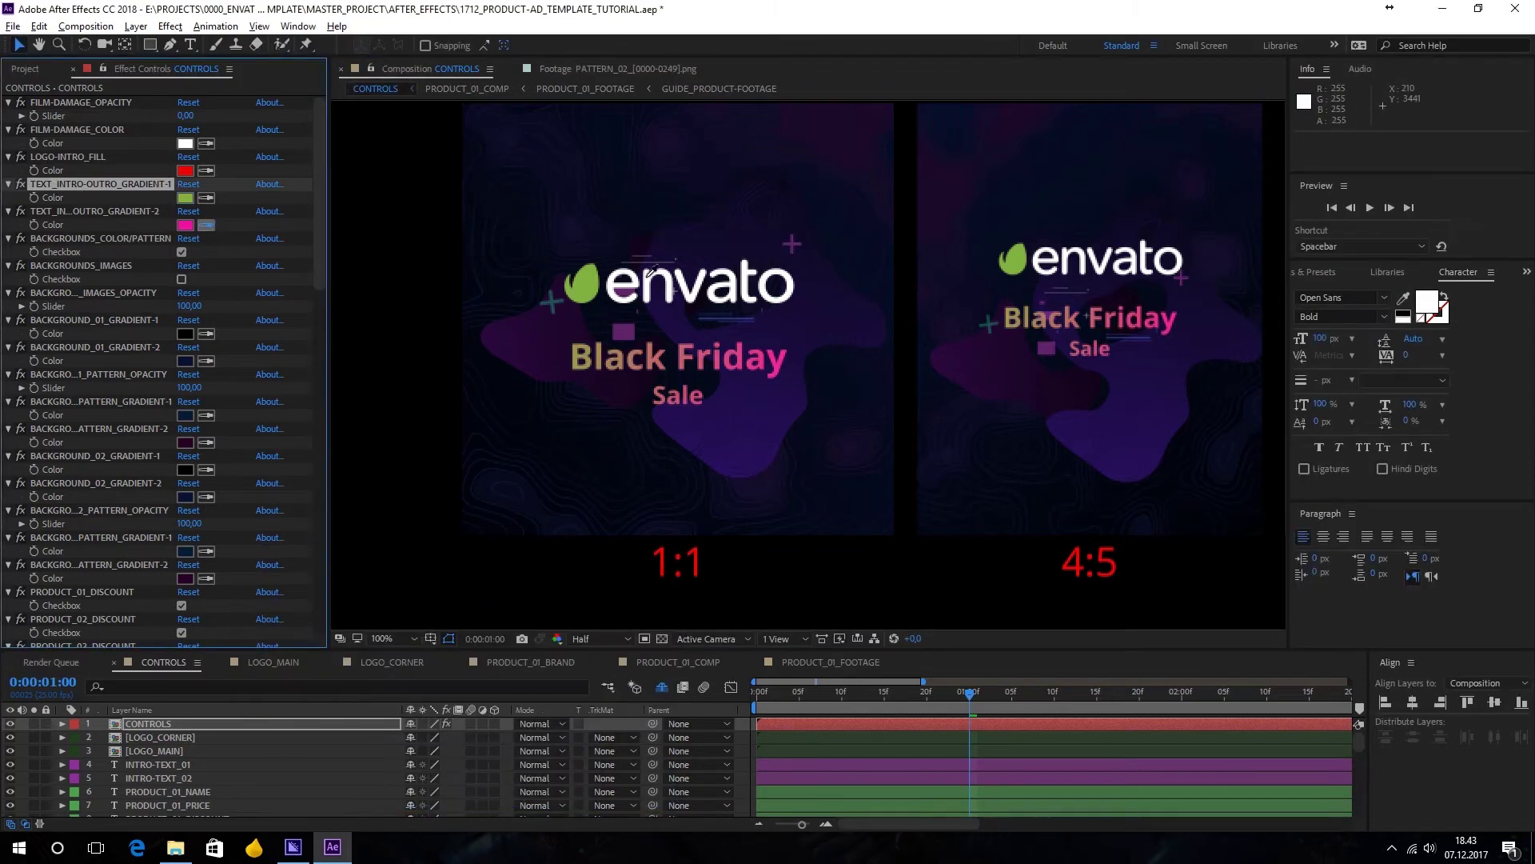
left_click(648, 272)
Disable BACKGROUNDS_COLOR/PATTERN, enable BACKGROUNDS_IMAGES and preview the image backgrounds at 0:00:07:15.
left_click(126, 240)
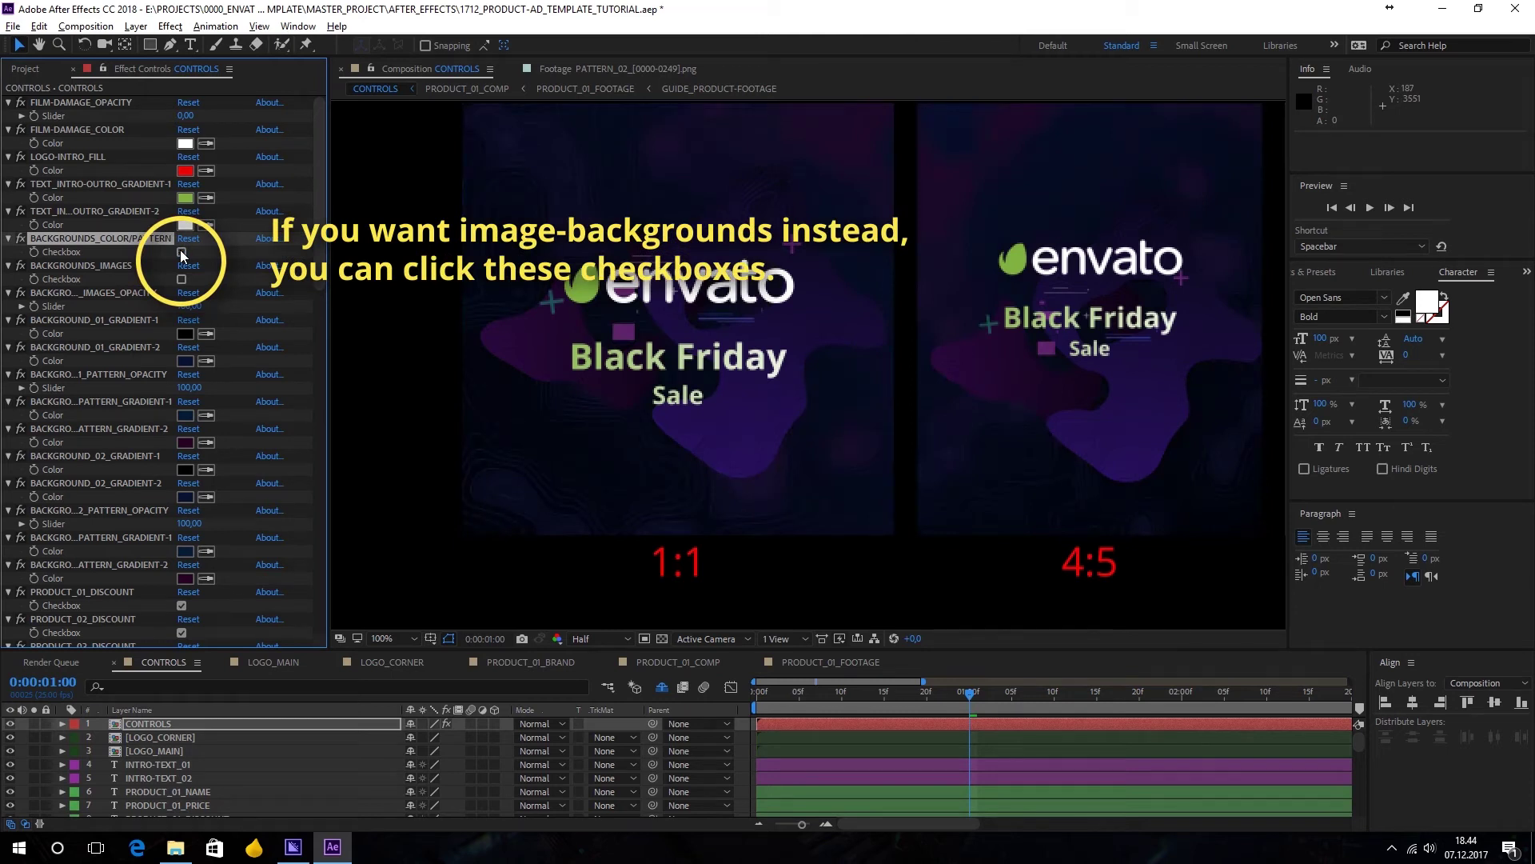
left_click(182, 253)
left_click(156, 265)
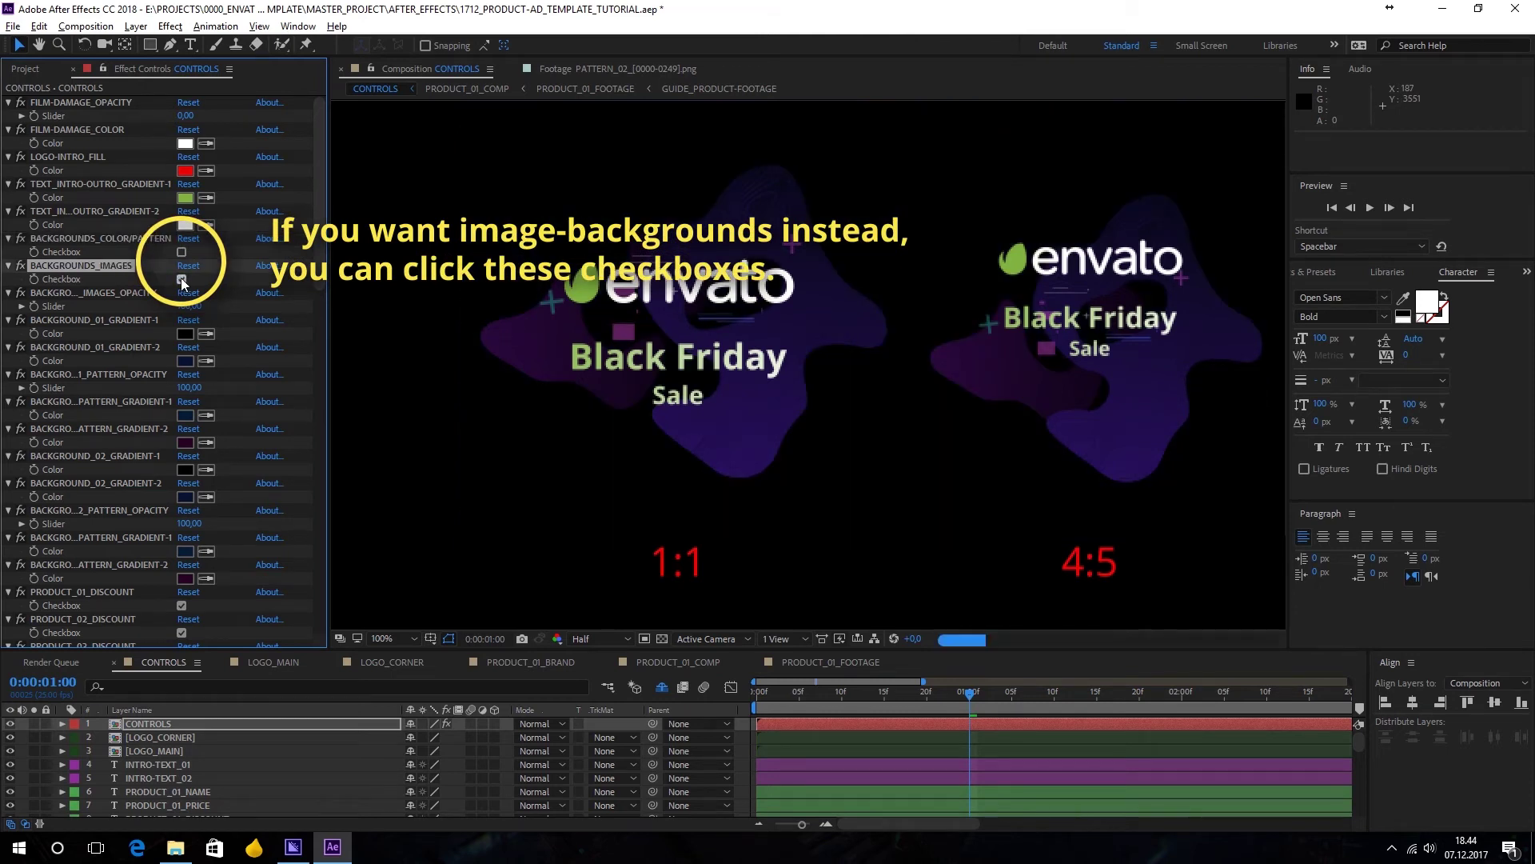
left_click_drag(914, 372, 781, 418)
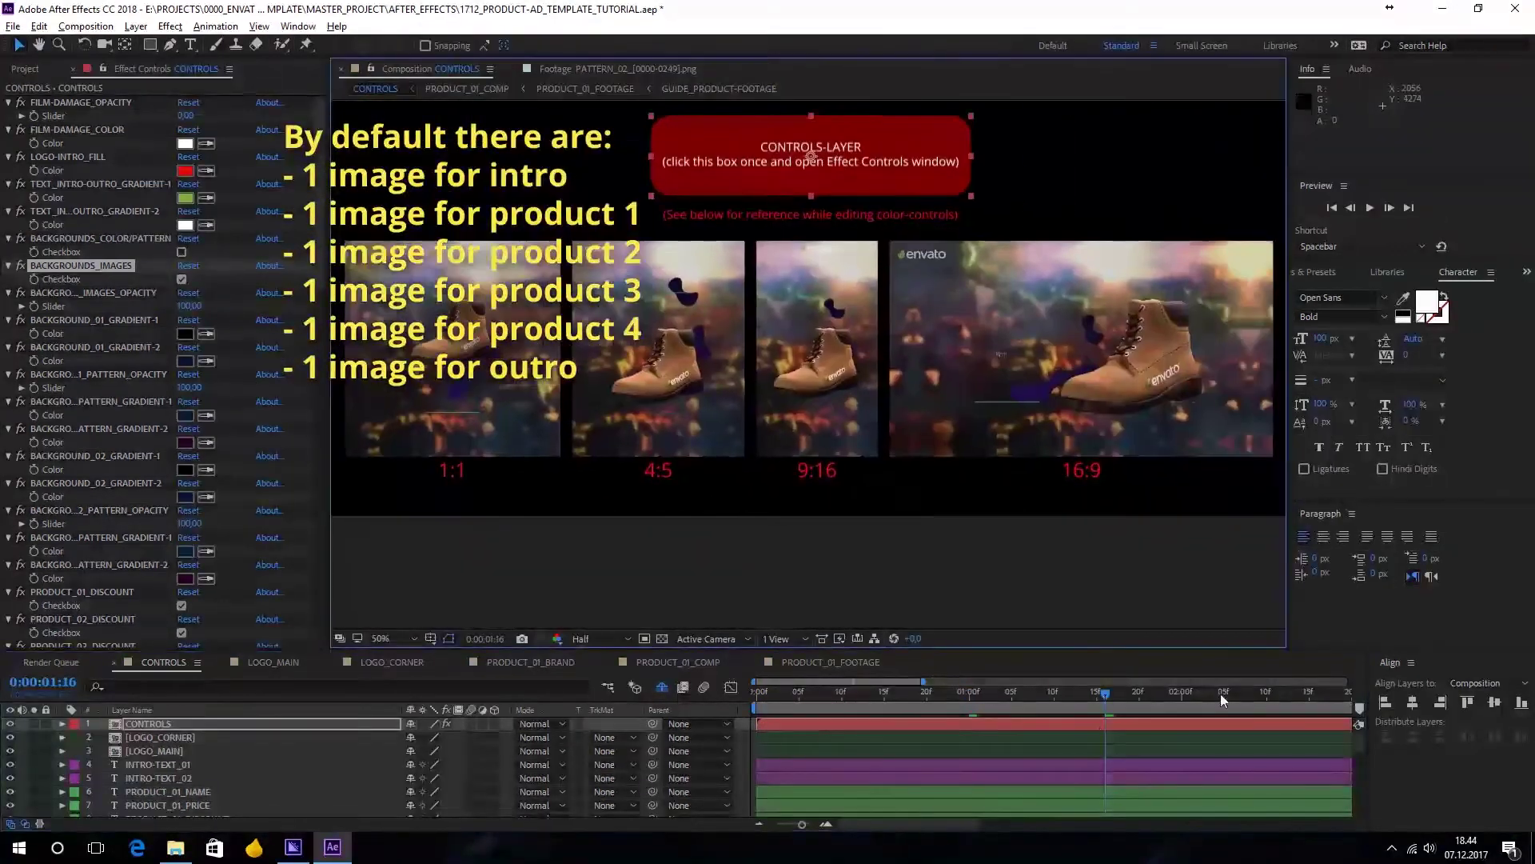
left_click(1205, 693)
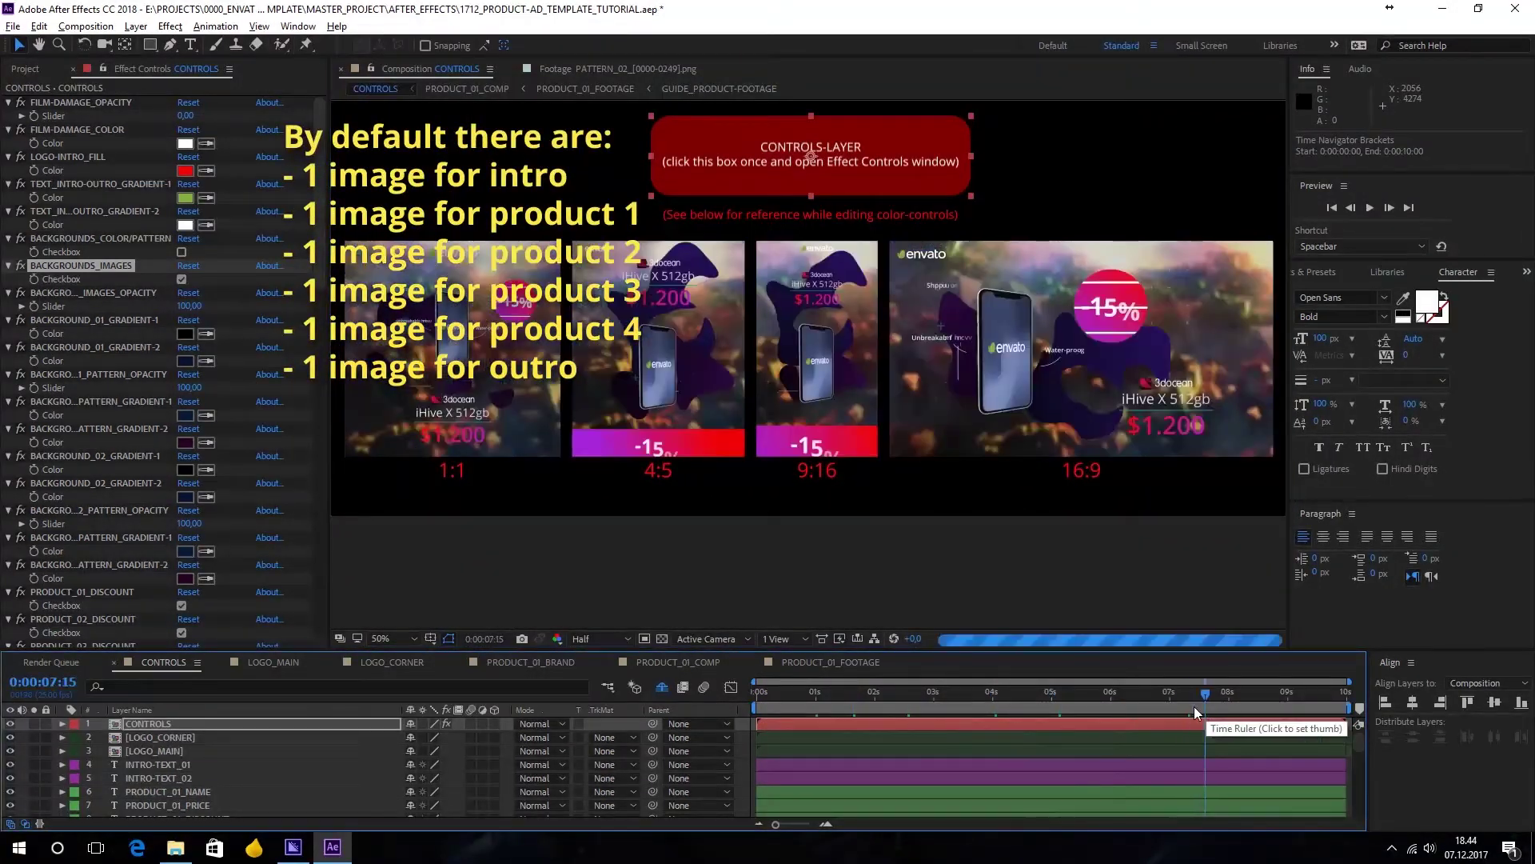
Restore the colour/pattern backgrounds and compare them once more with the image backgrounds.
left_click(182, 279)
left_click(182, 252)
scroll(520, 369, "up", 1)
left_click_drag(520, 369, 777, 392)
left_click(182, 251)
left_click(182, 280)
Set the background images' opacity to 75 and the BACKGROUND_01_GRADIENT-1 colour to red B31414.
left_click_drag(189, 305, 186, 306)
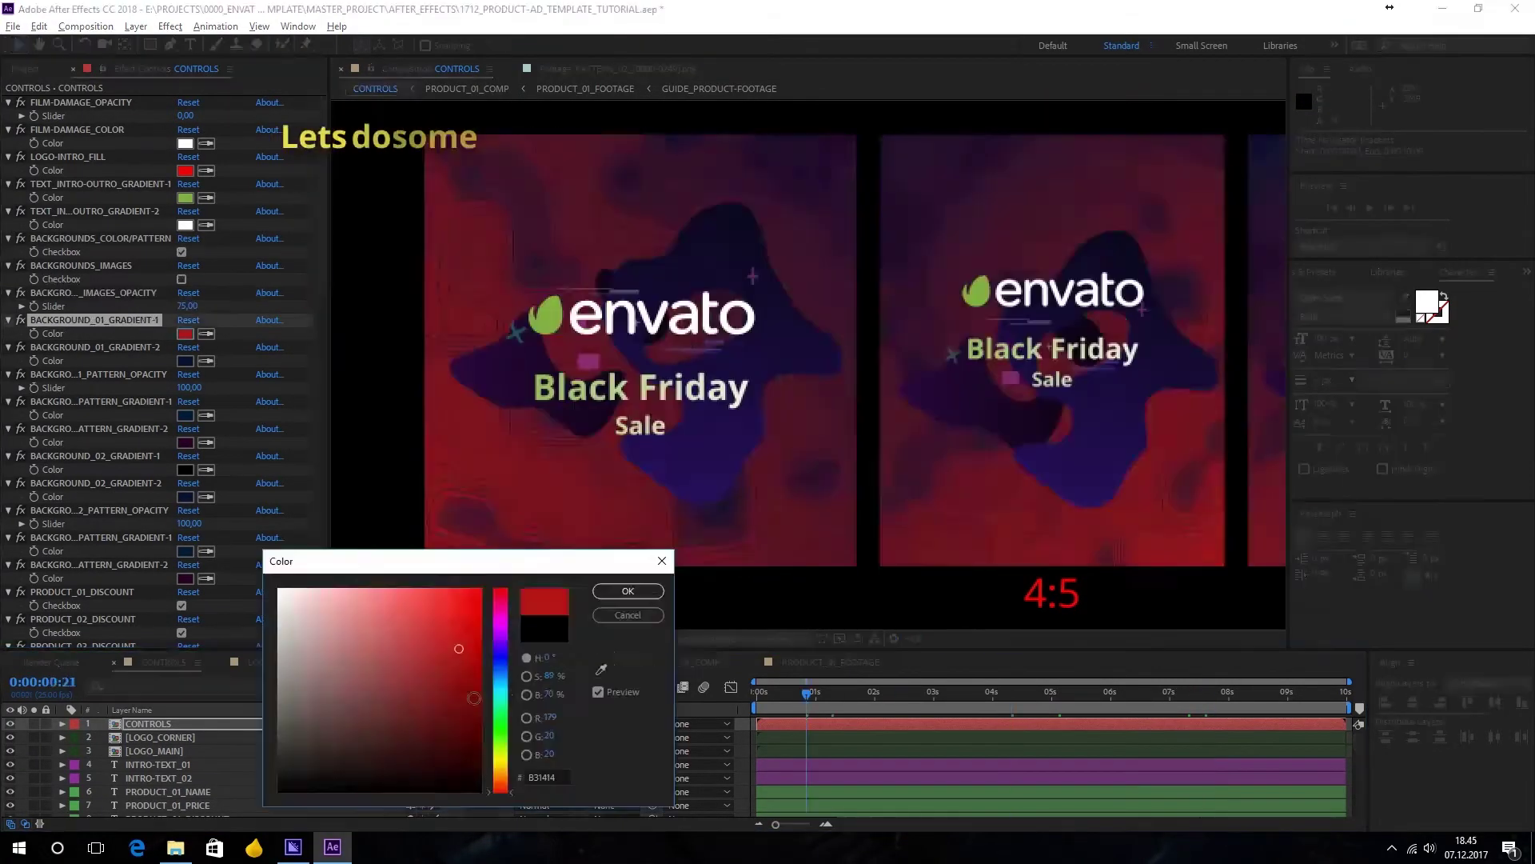
left_click(629, 591)
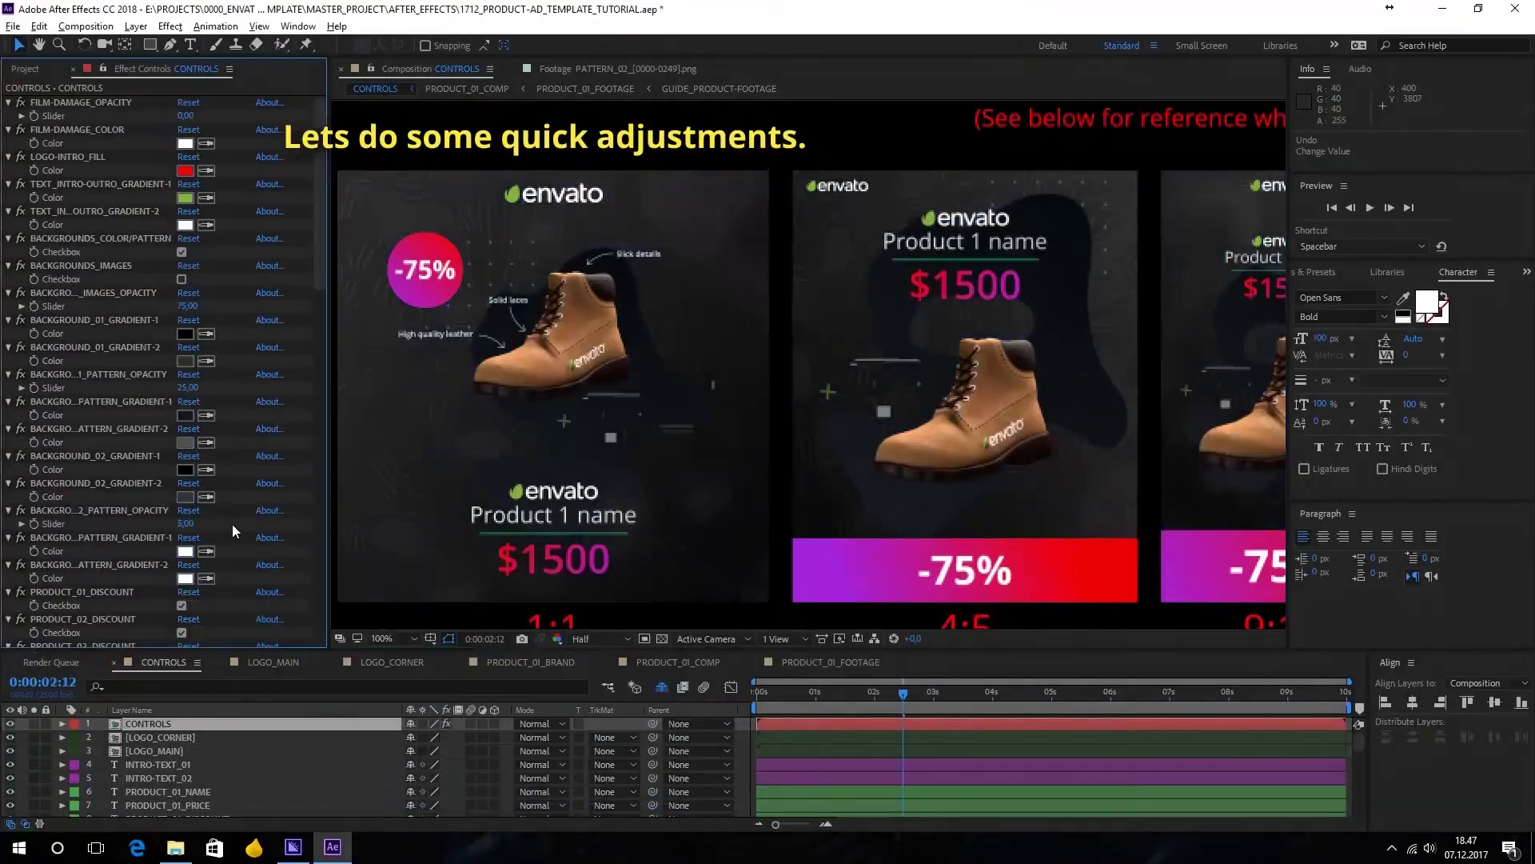
left_click(186, 518)
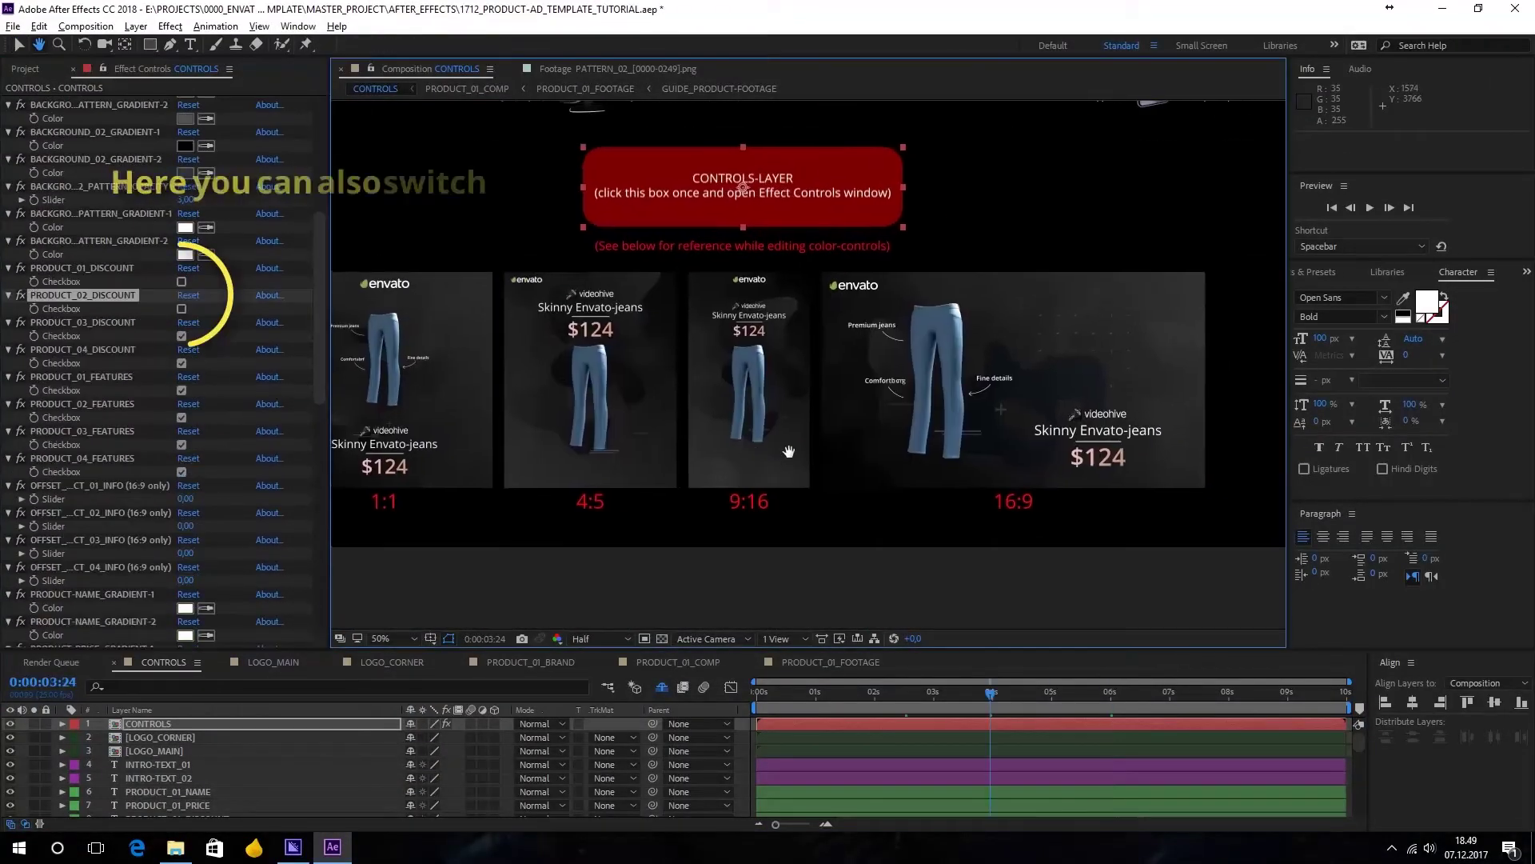
Enable the discounts for products 1 and 2 and switch off the features of product 2.
left_click(181, 282)
left_click(181, 310)
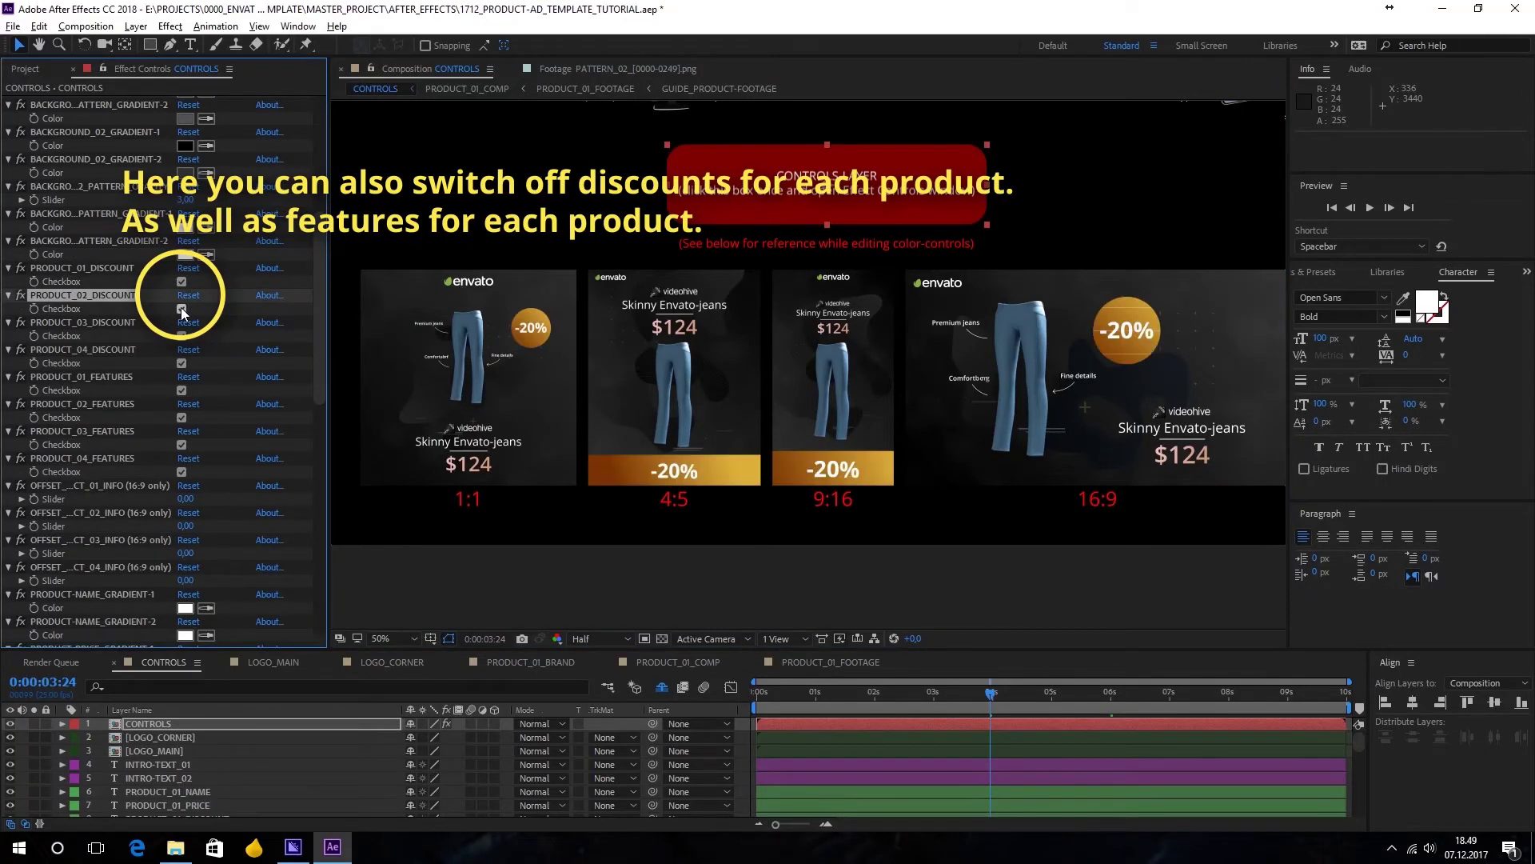
left_click(182, 310)
left_click(182, 310)
left_click(181, 418)
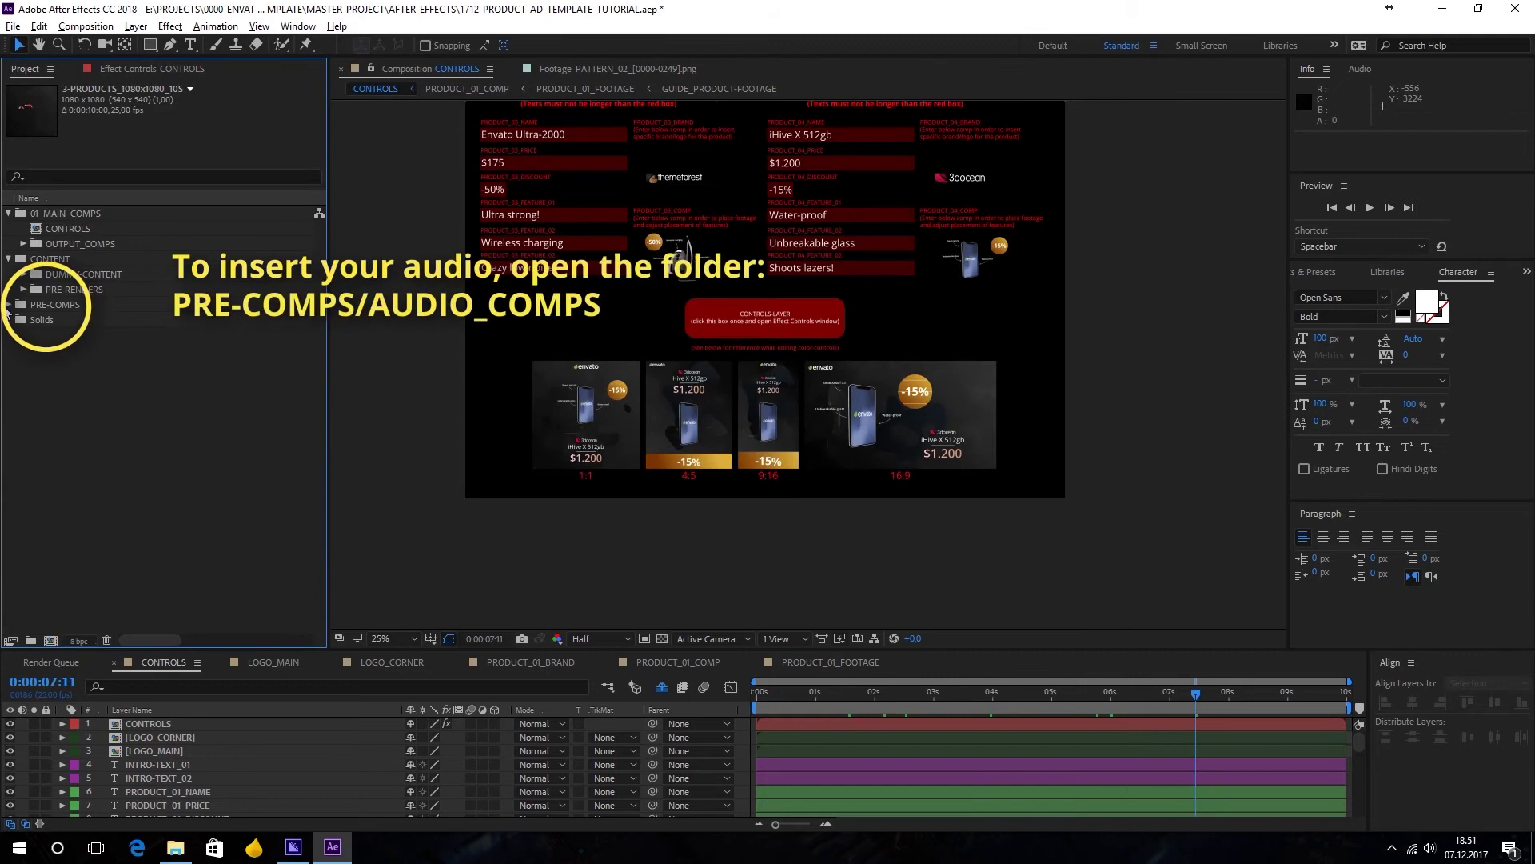
Open the comp "AUDIO (drop your audio-file into this comp)" from the PRE-COMPS/AUDIO_COMPS folder.
left_click(81, 321)
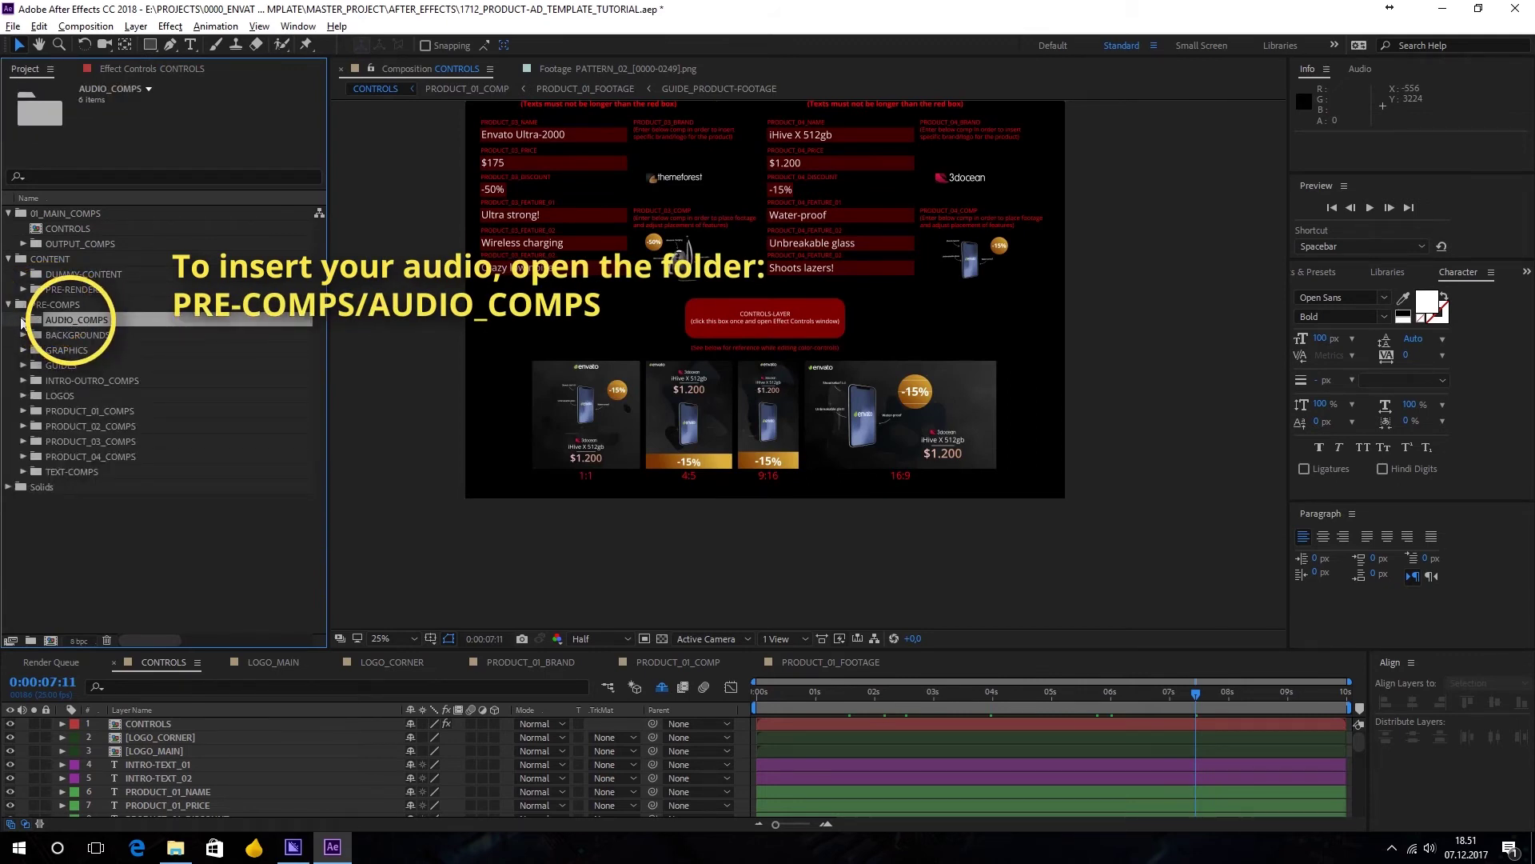
left_click(22, 320)
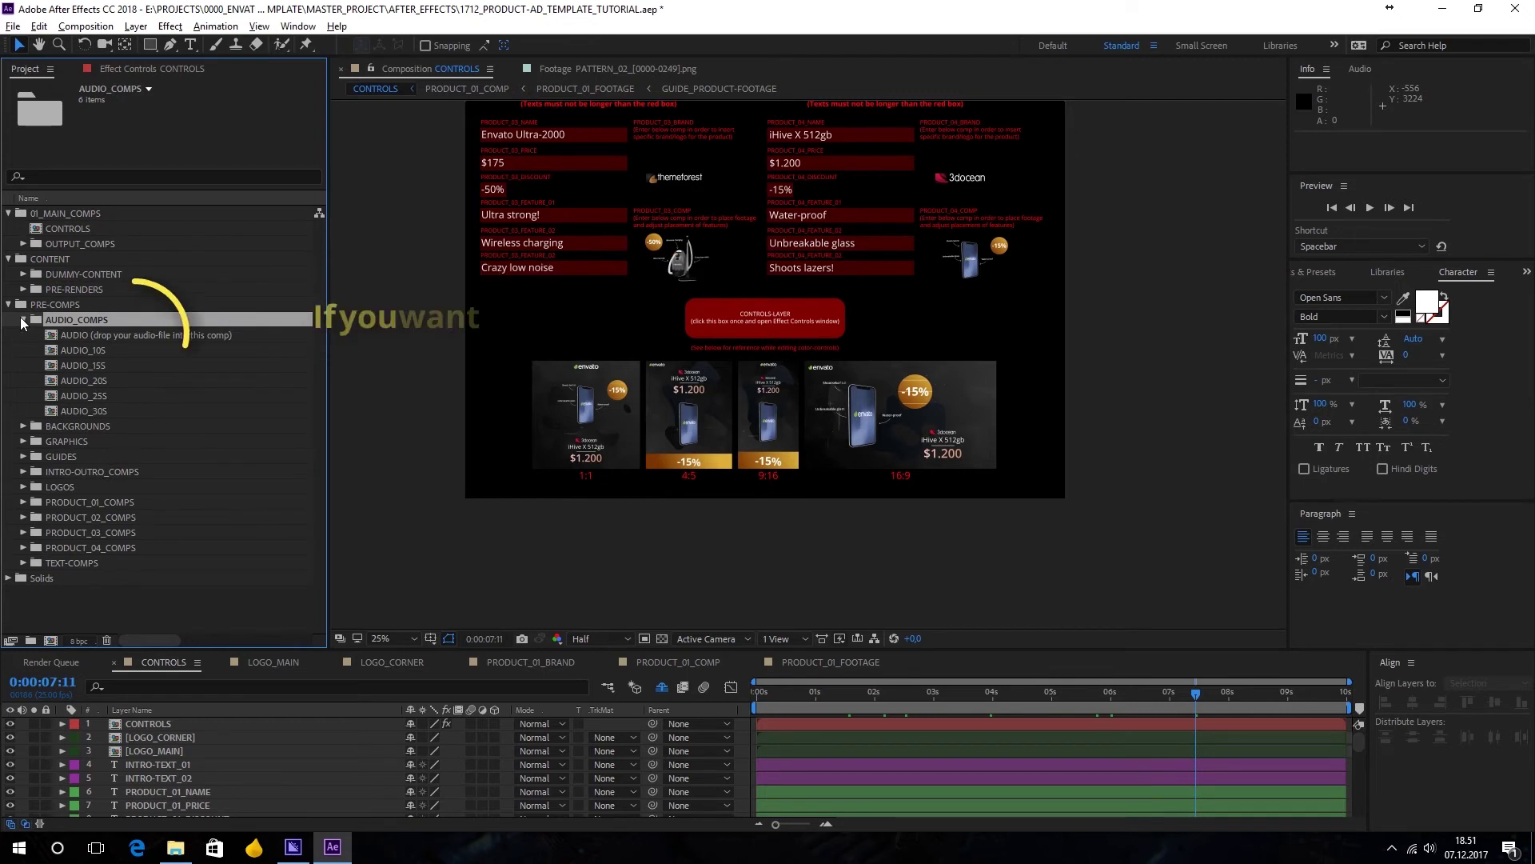
left_click(138, 336)
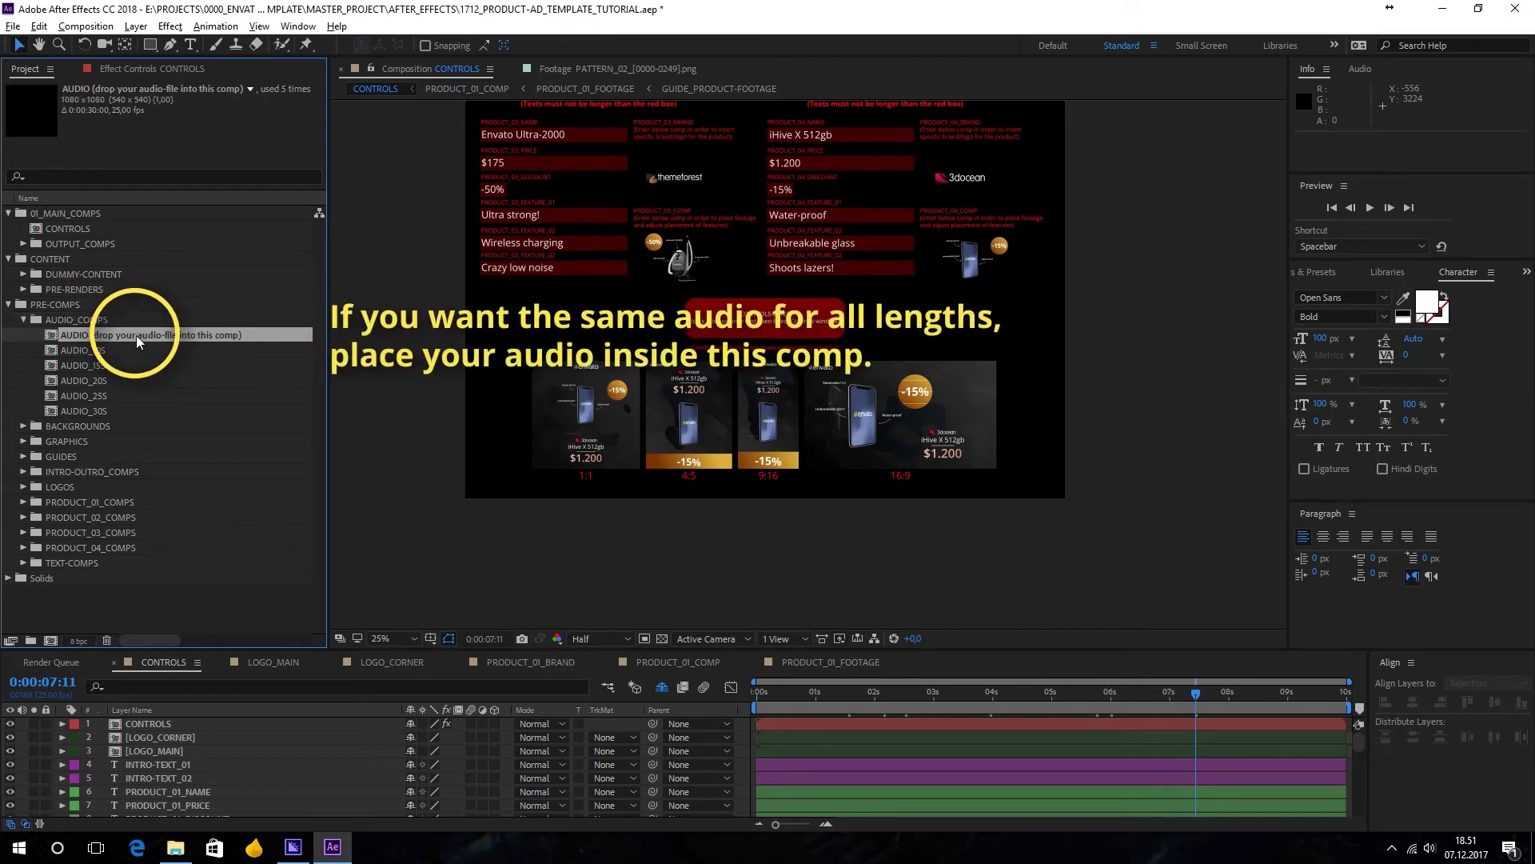
double_click(247, 336)
Add the fashion-summer-lounge audio file from the DUMMY-CONTENT folder to the audio comp's timeline.
left_click(23, 274)
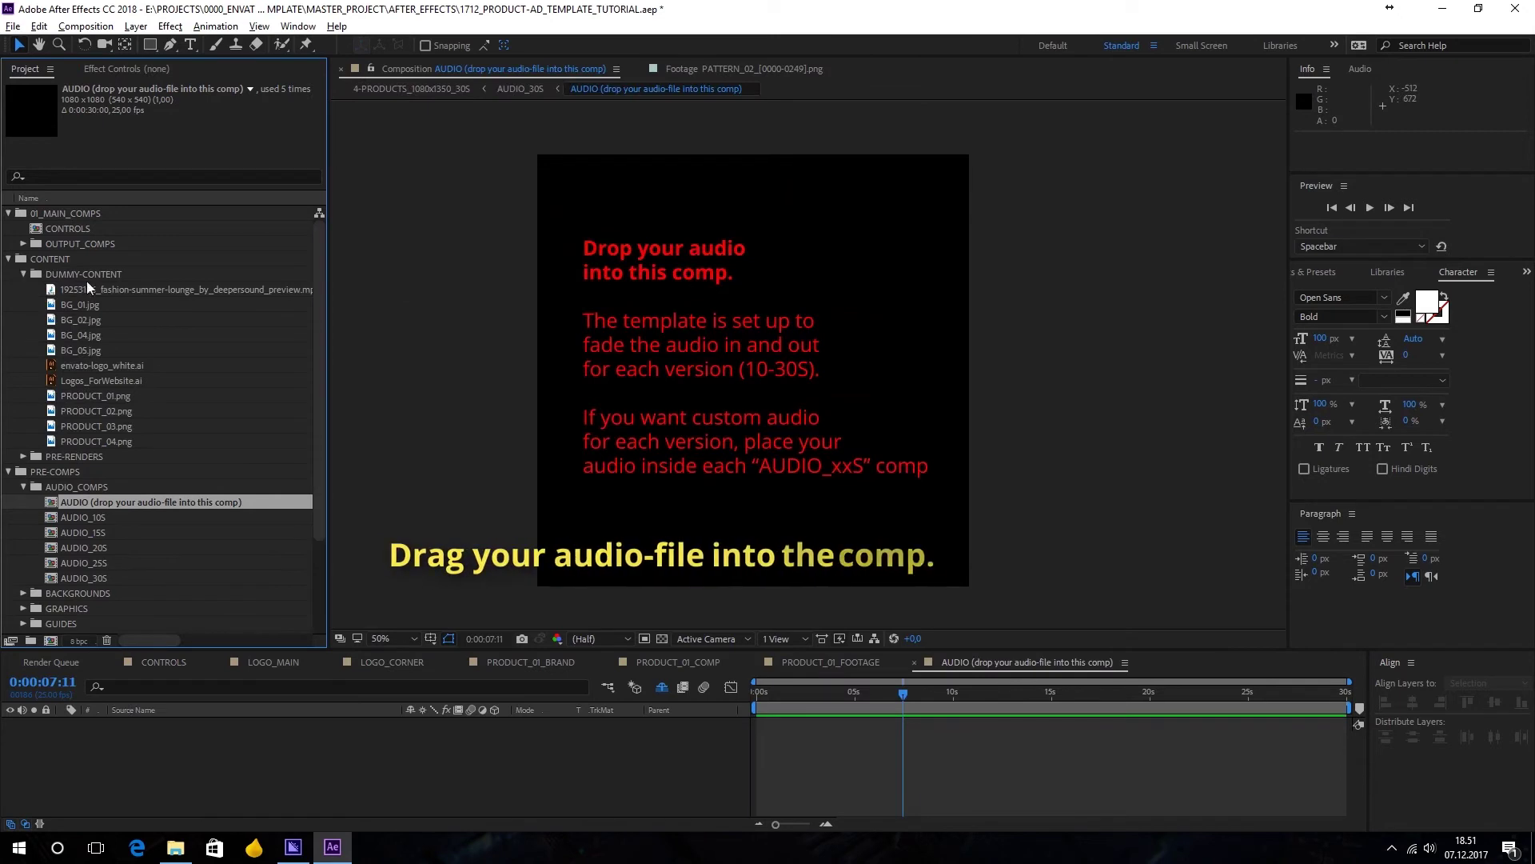
left_click(109, 291)
left_click_drag(117, 295, 247, 779)
Reveal the audio layer's waveform, adjust where the audio starts and return the playhead to 0:00:00:00.
key("l")
key("l")
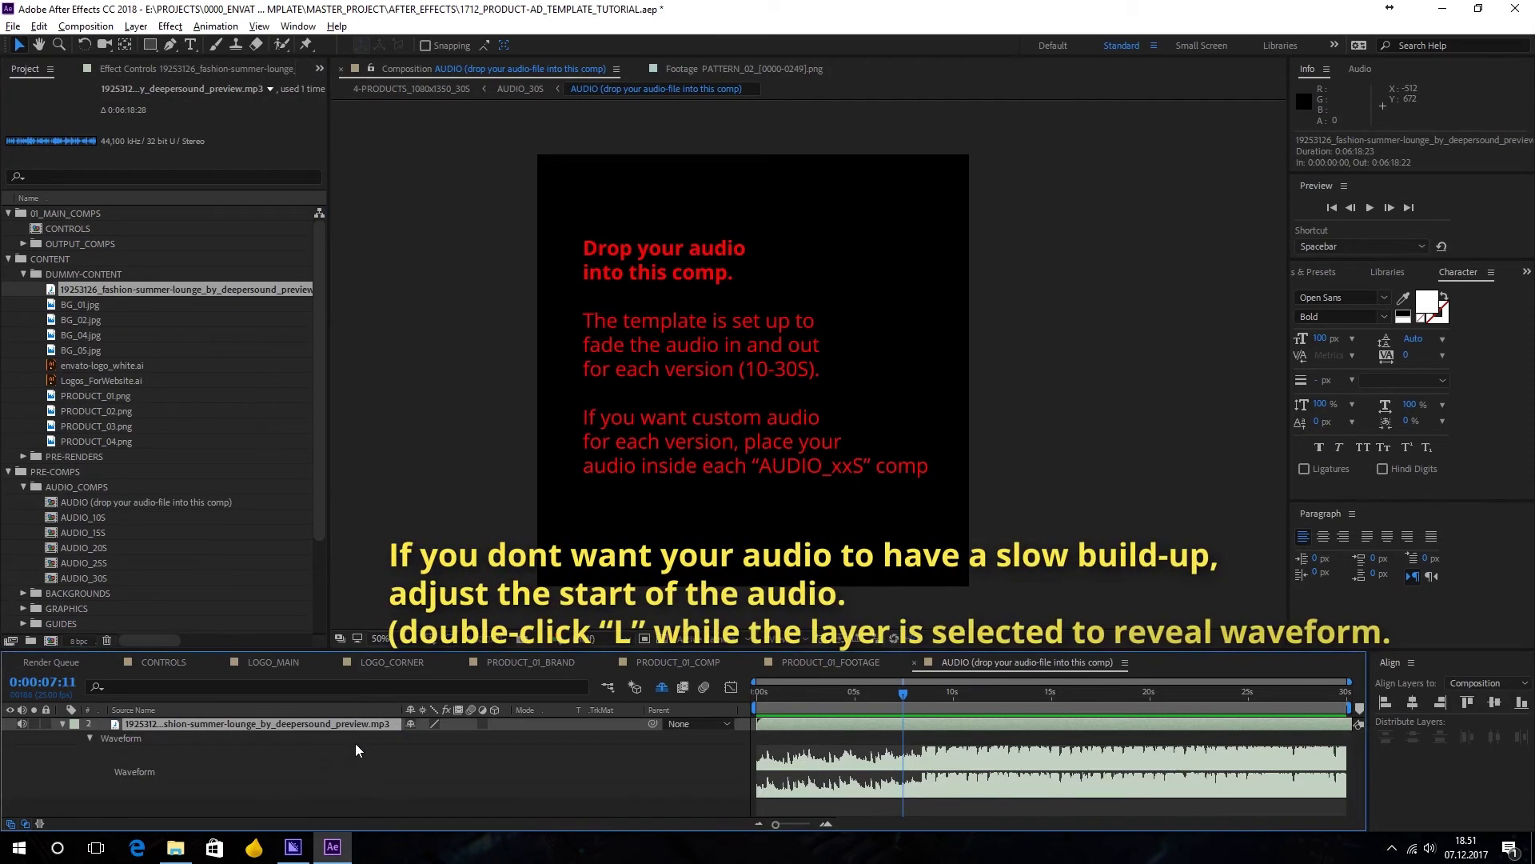
mouse_move(757, 725)
left_mouse_down()
mouse_move(926, 726)
mouse_move(774, 725)
left_mouse_up()
left_click_drag(771, 696, 758, 704)
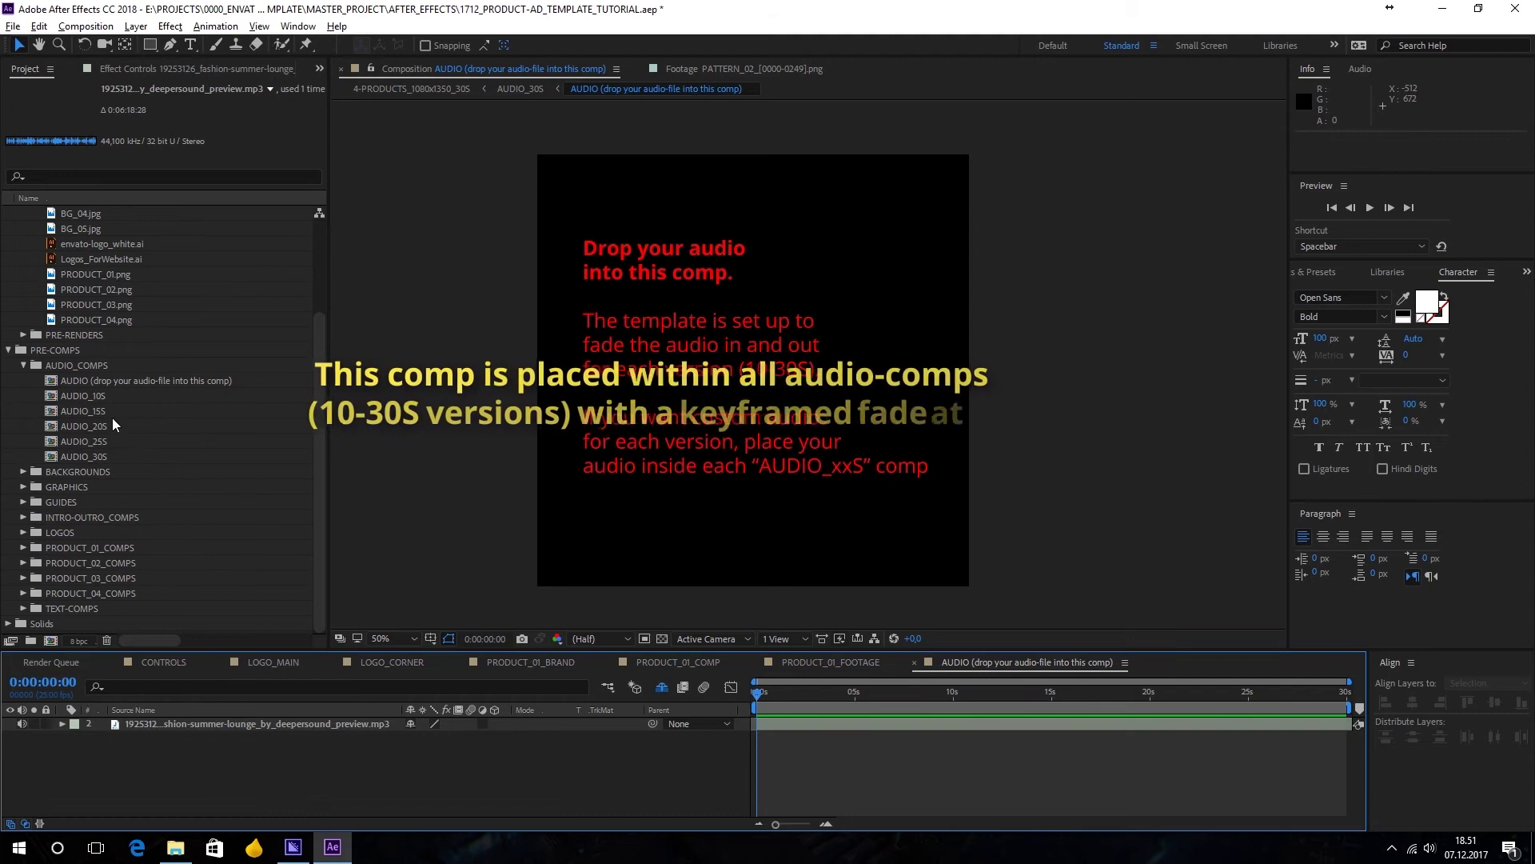
Open the AUDIO_10S comp and examine the Stereo Mixer fade keyframes from the start to 0:00:09:24.
left_click(95, 399)
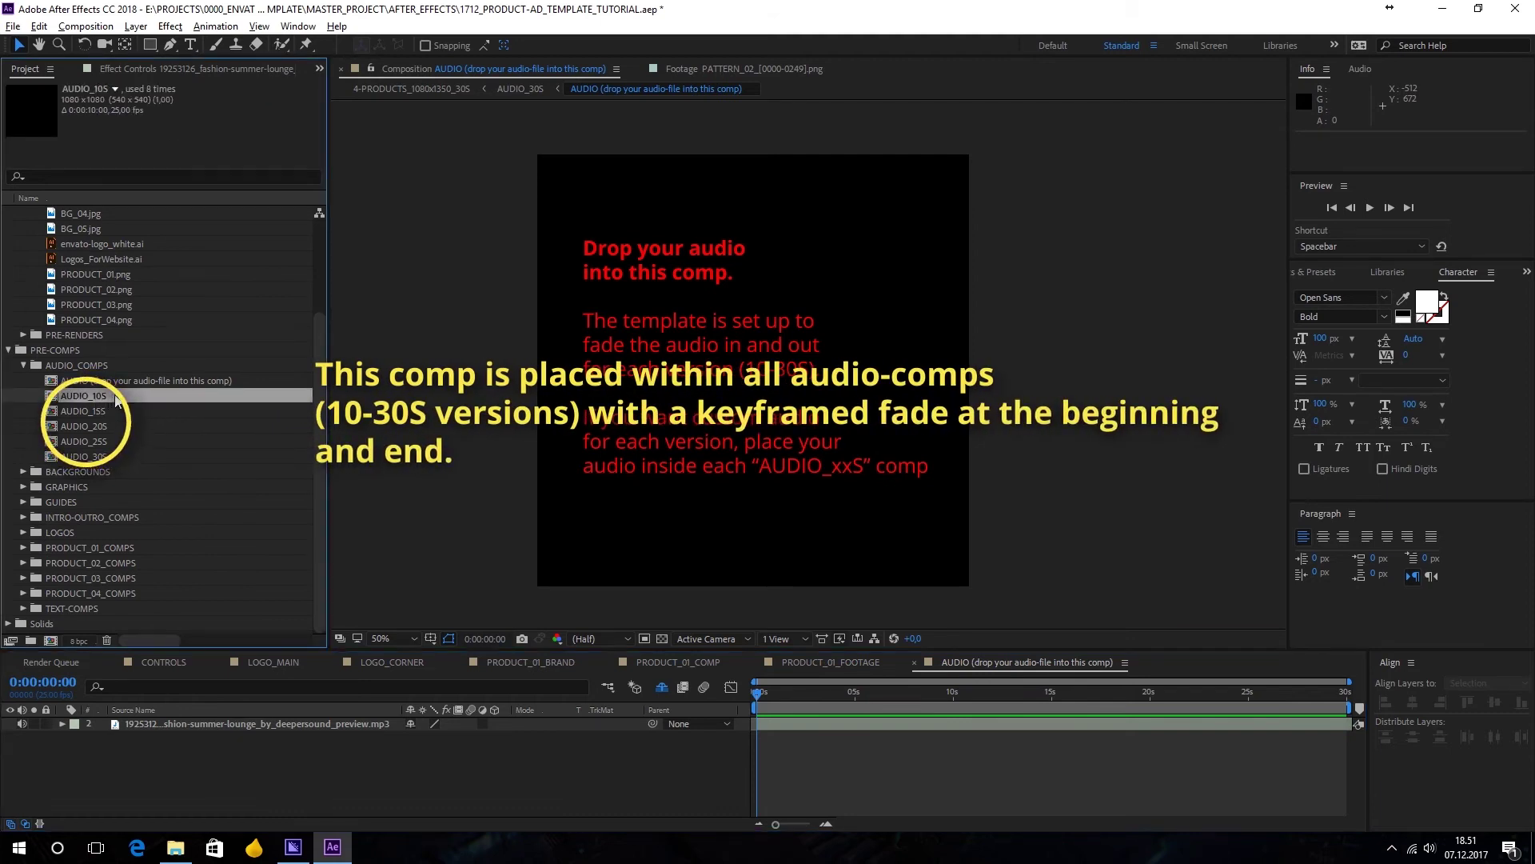
double_click(120, 398)
key("u")
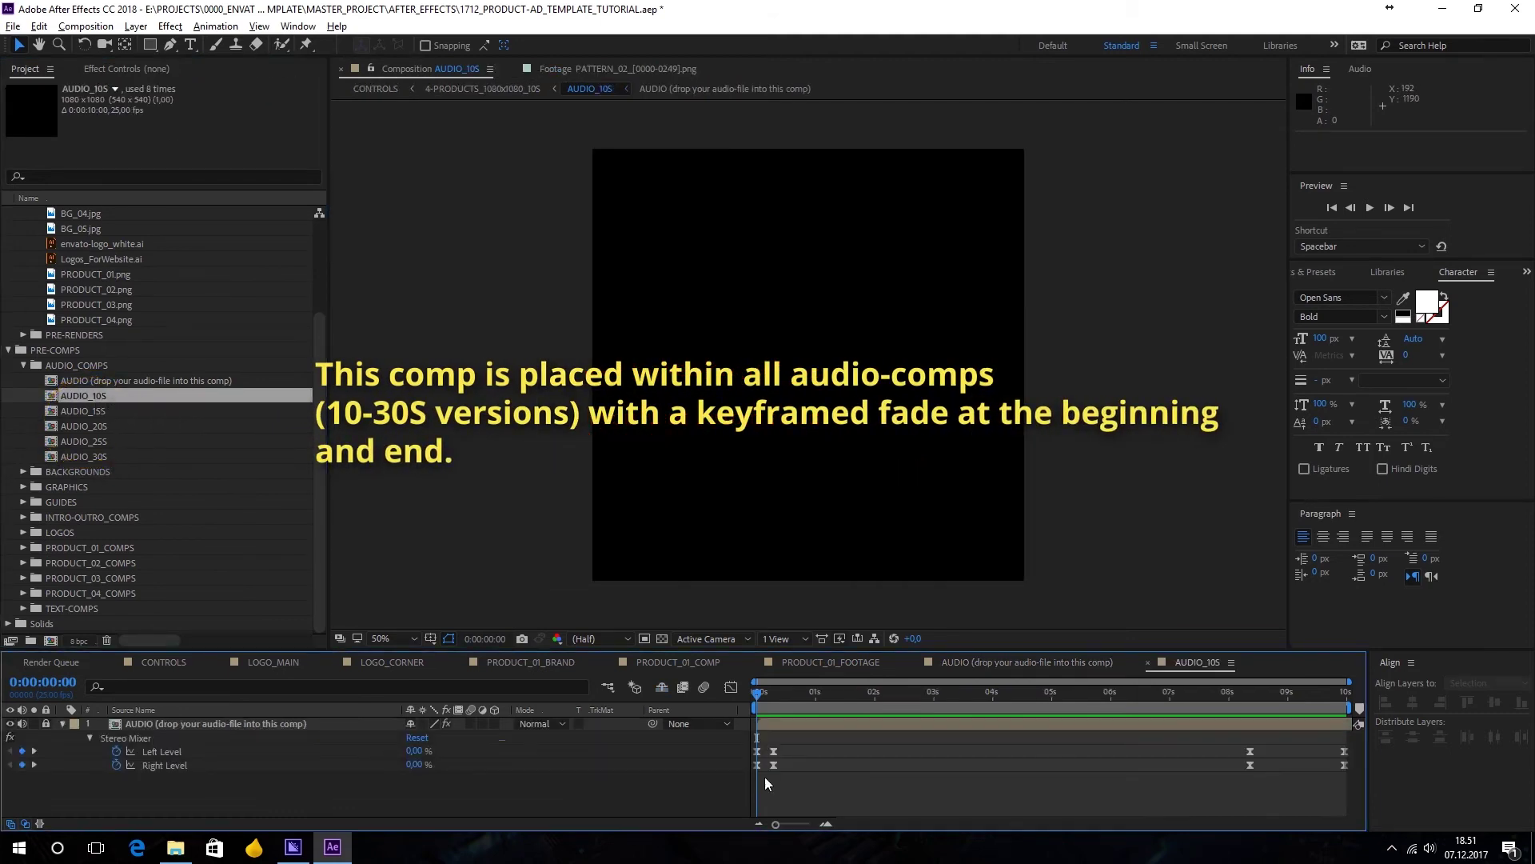
left_click_drag(770, 701, 1111, 720)
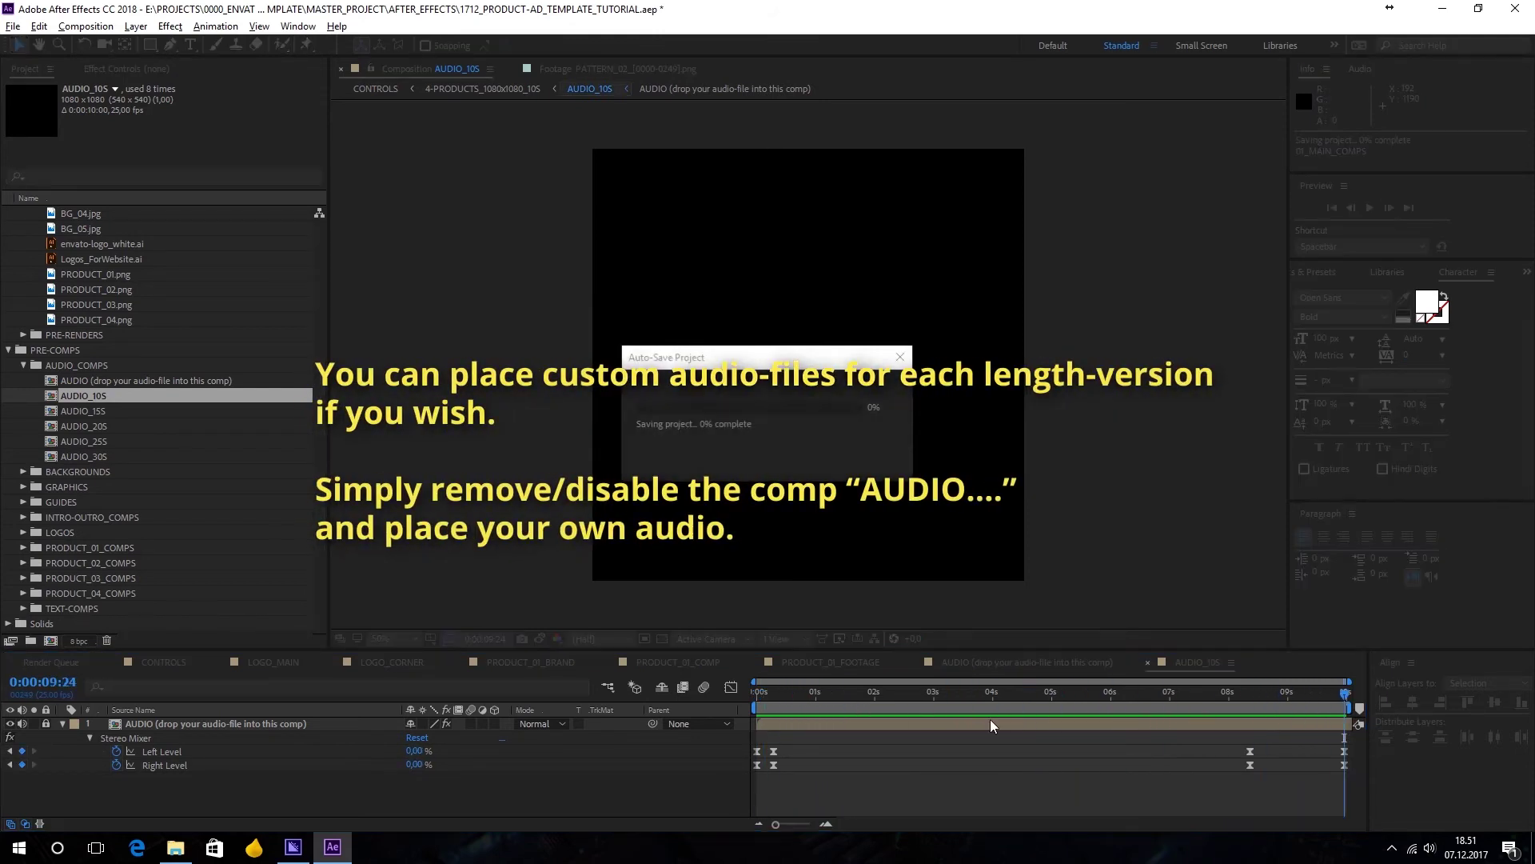
key("u")
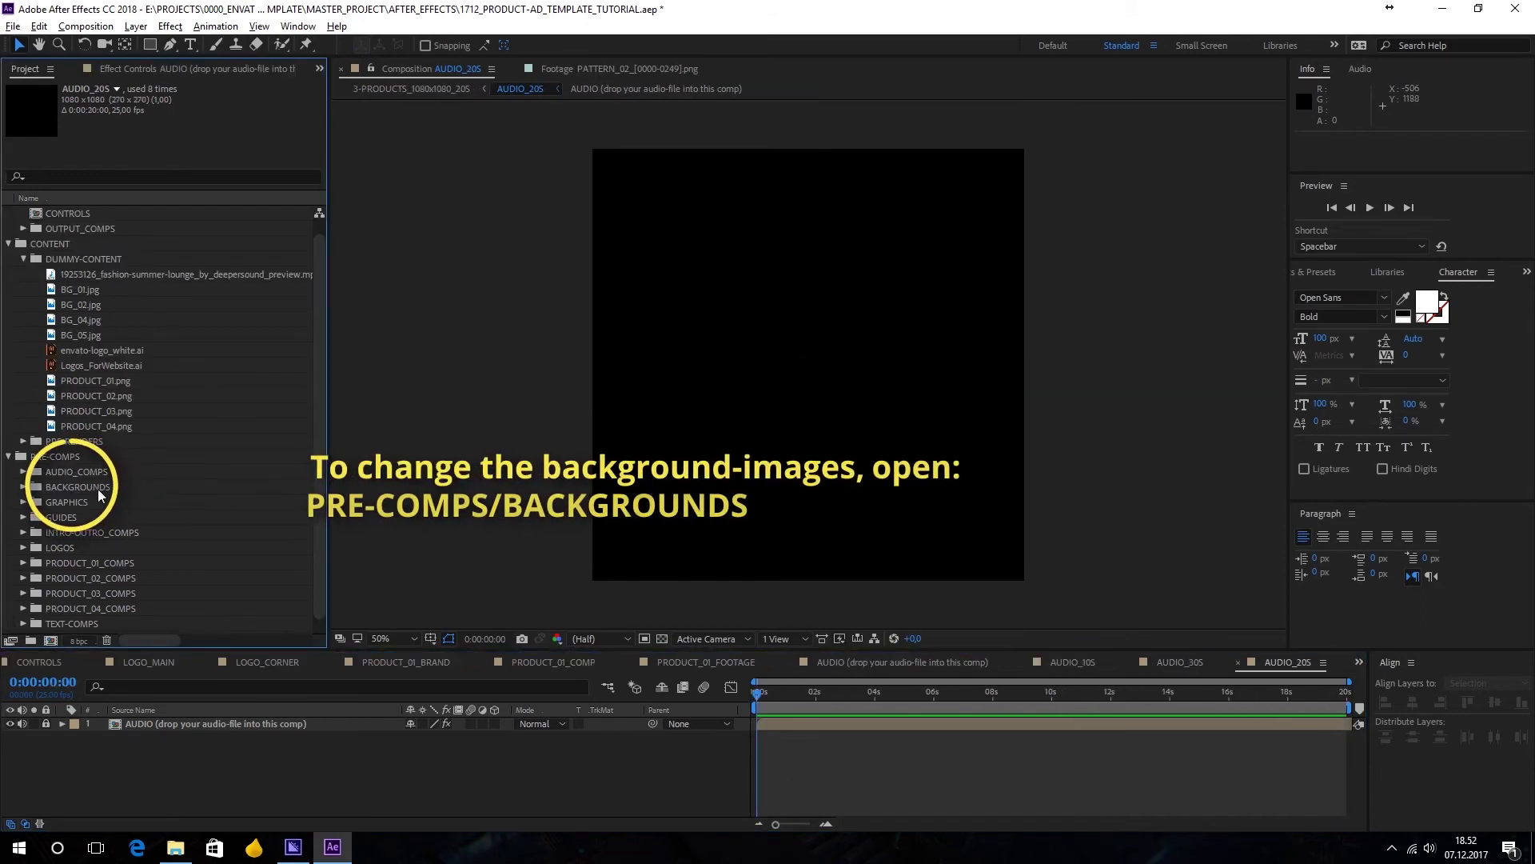
Expand the BACKGROUNDS folder inside PRE-COMPS to reach the background comps.
left_click(100, 489)
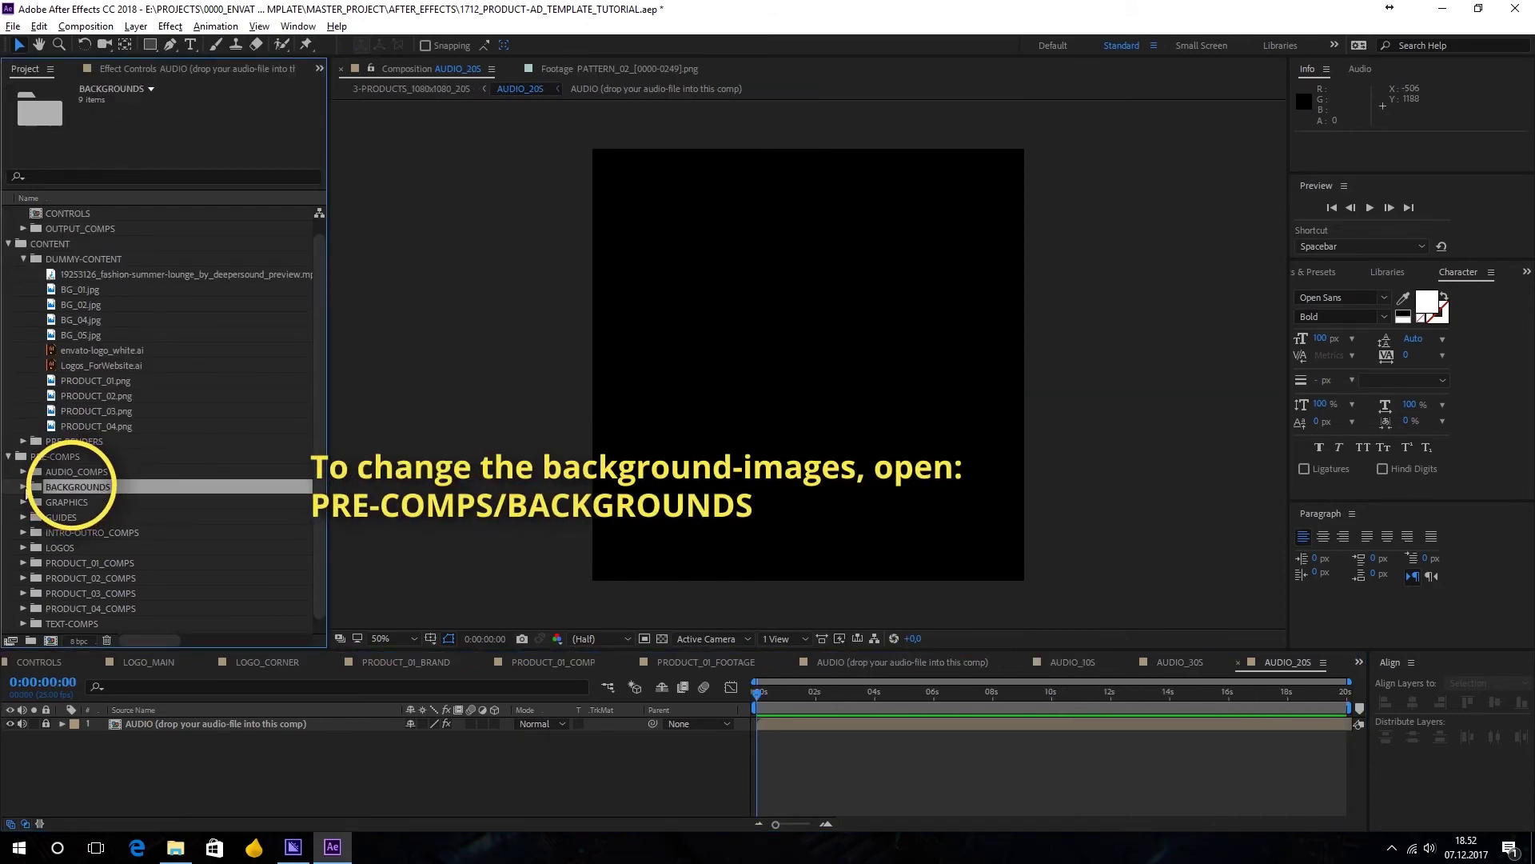
left_click(24, 486)
scroll(152, 489, "down", 3)
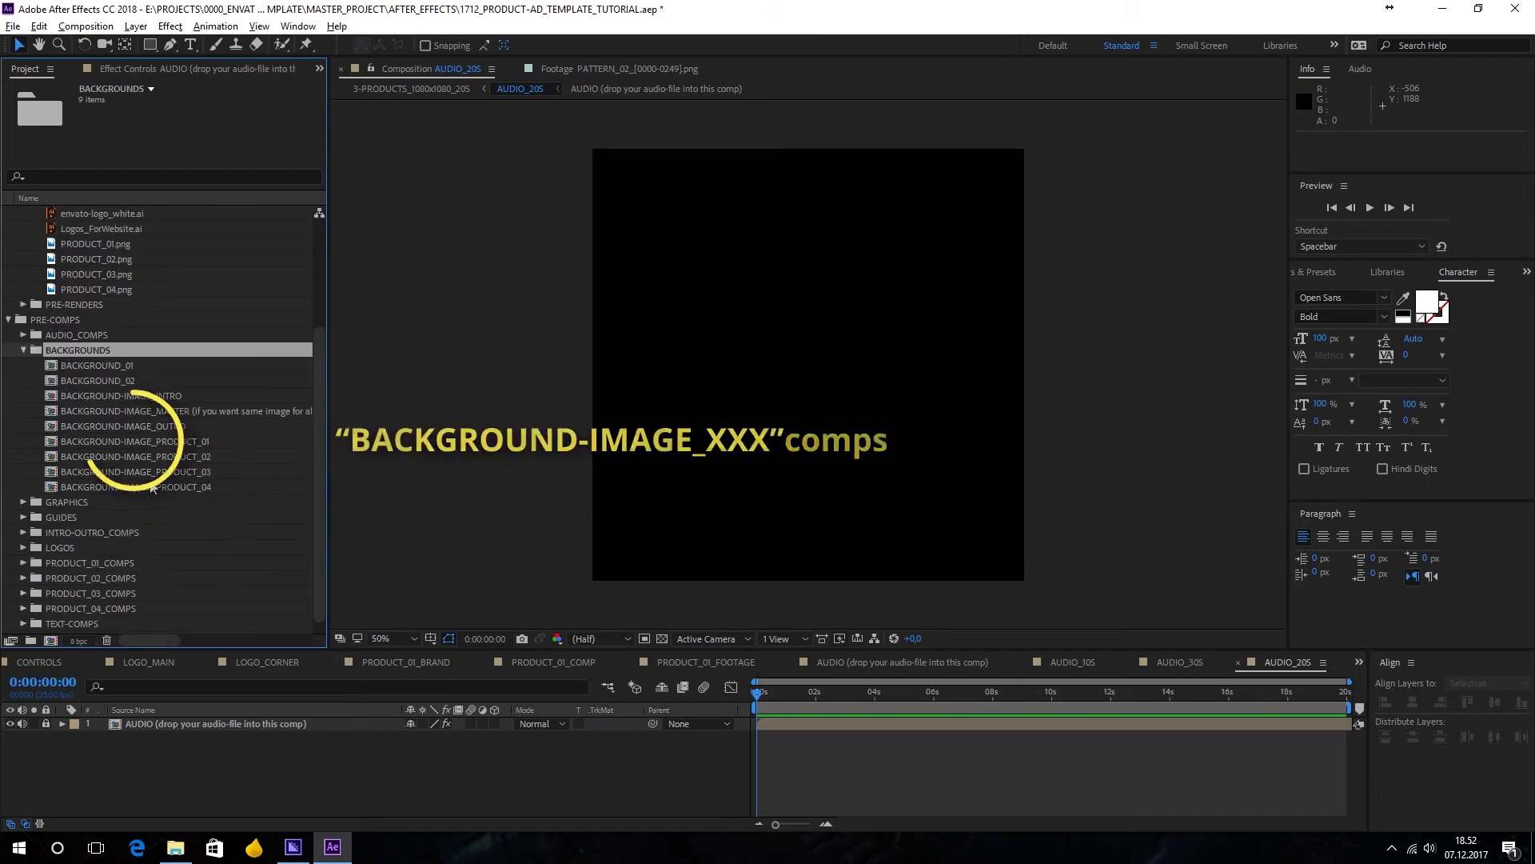
left_click(148, 367)
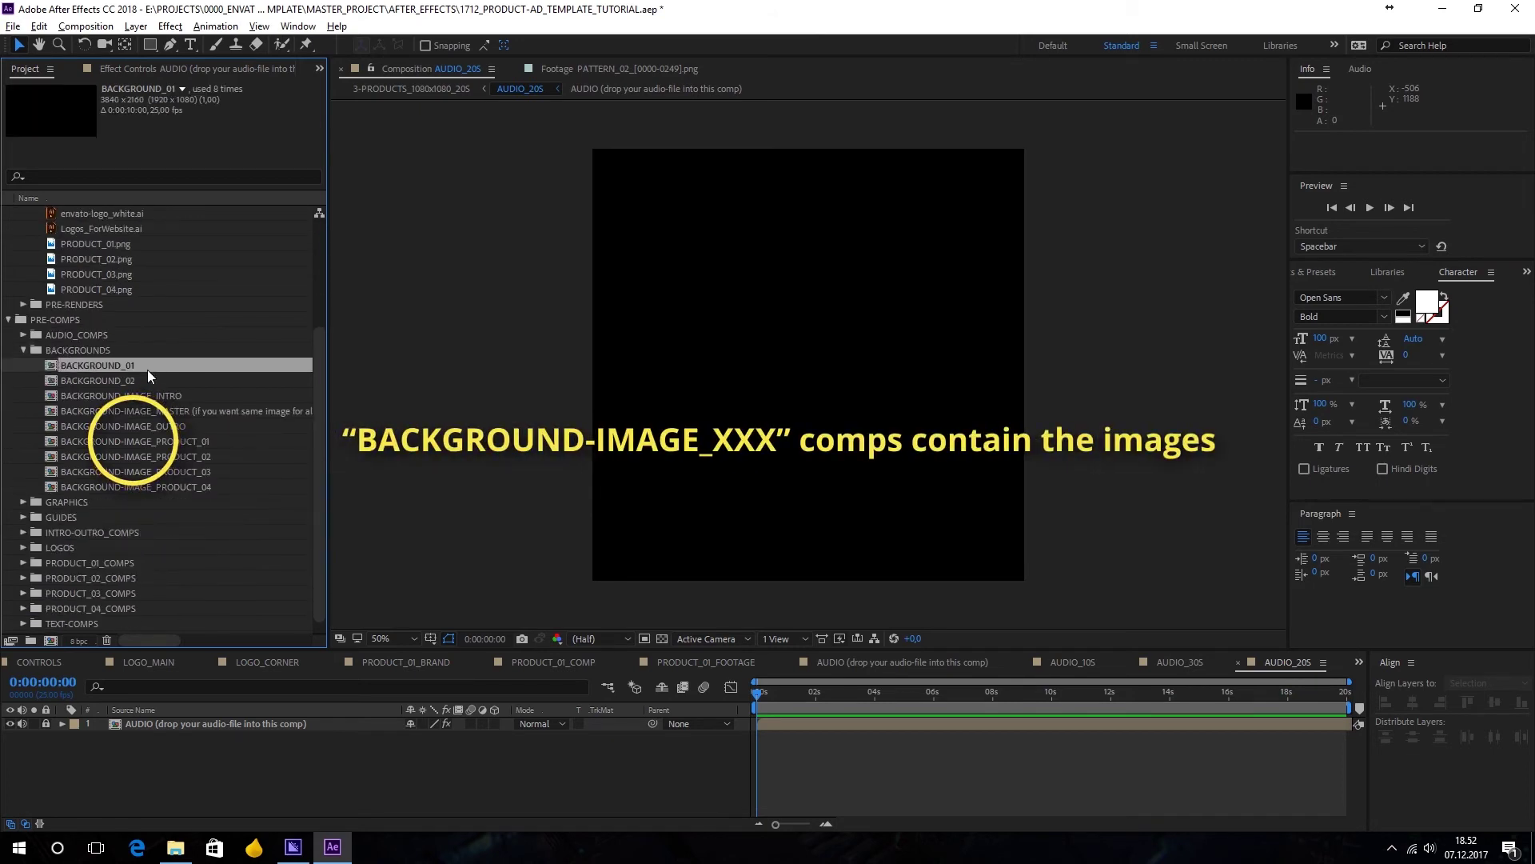
Open the BACKGROUND-IMAGE_INTRO comp and add BG_05.jpg from the DUMMY-CONTENT folder beneath the BACKGROUND-IMAGE_MASTER layer.
double_click(190, 397)
left_click(200, 736)
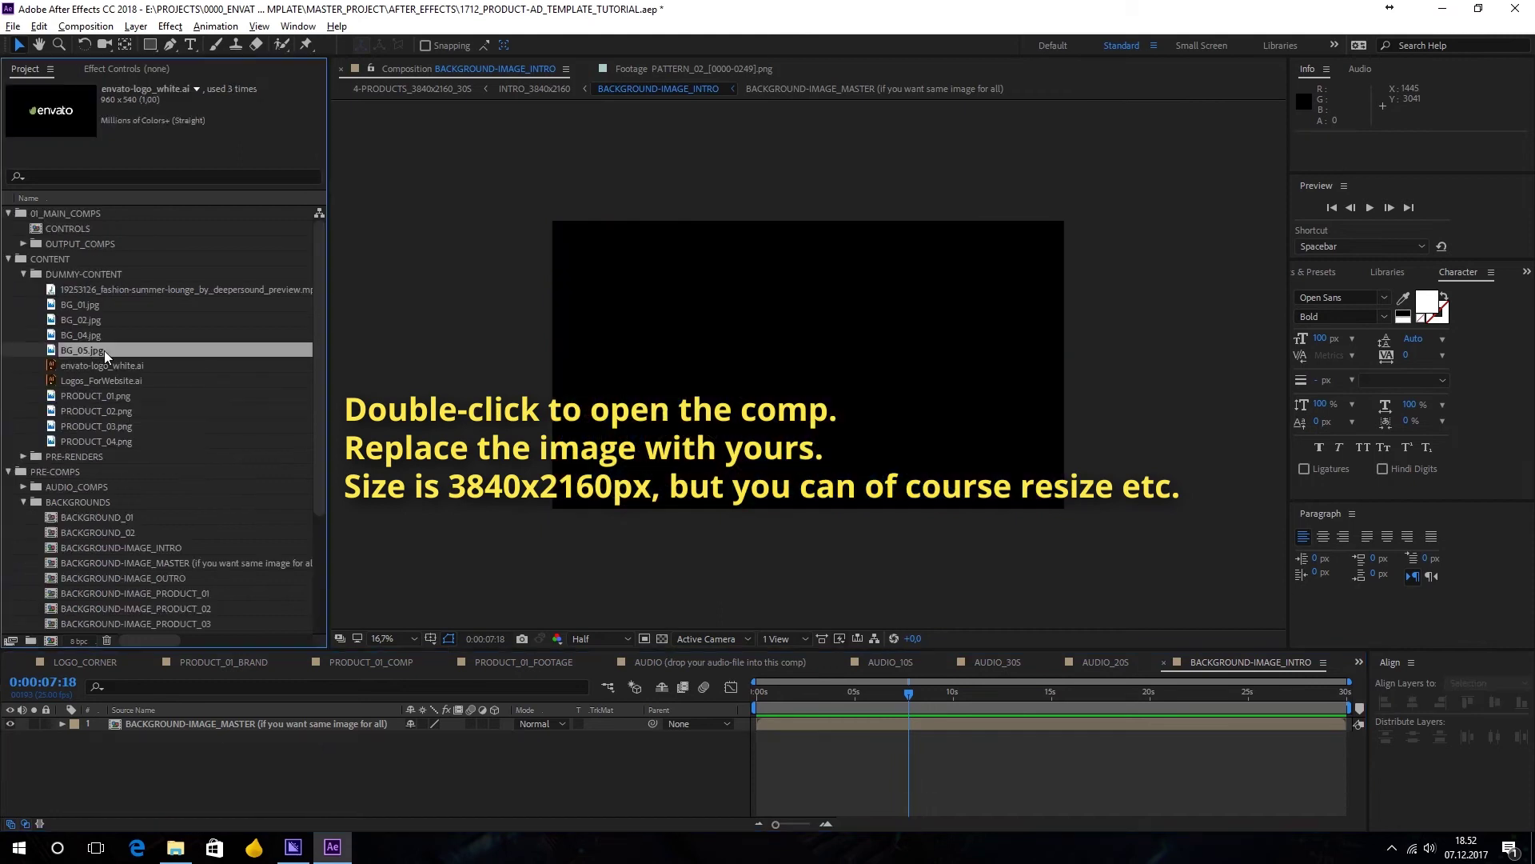
left_click_drag(107, 355, 288, 791)
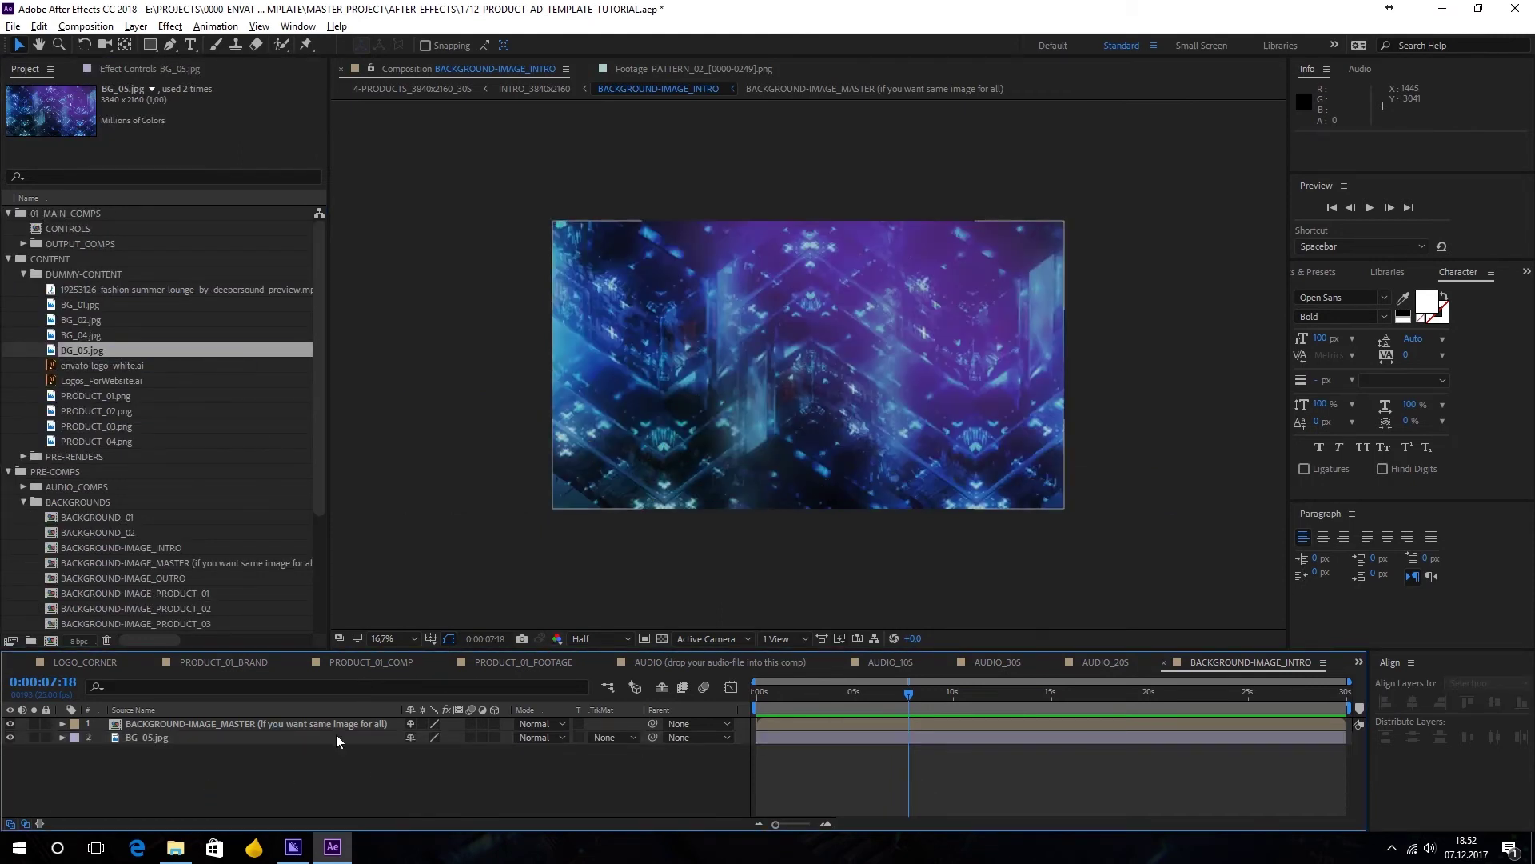
Switch on BACKGROUNDS_IMAGES in the CONTROLS layer's effects and set BLOBS_OPACITY to 0.
left_click(147, 277)
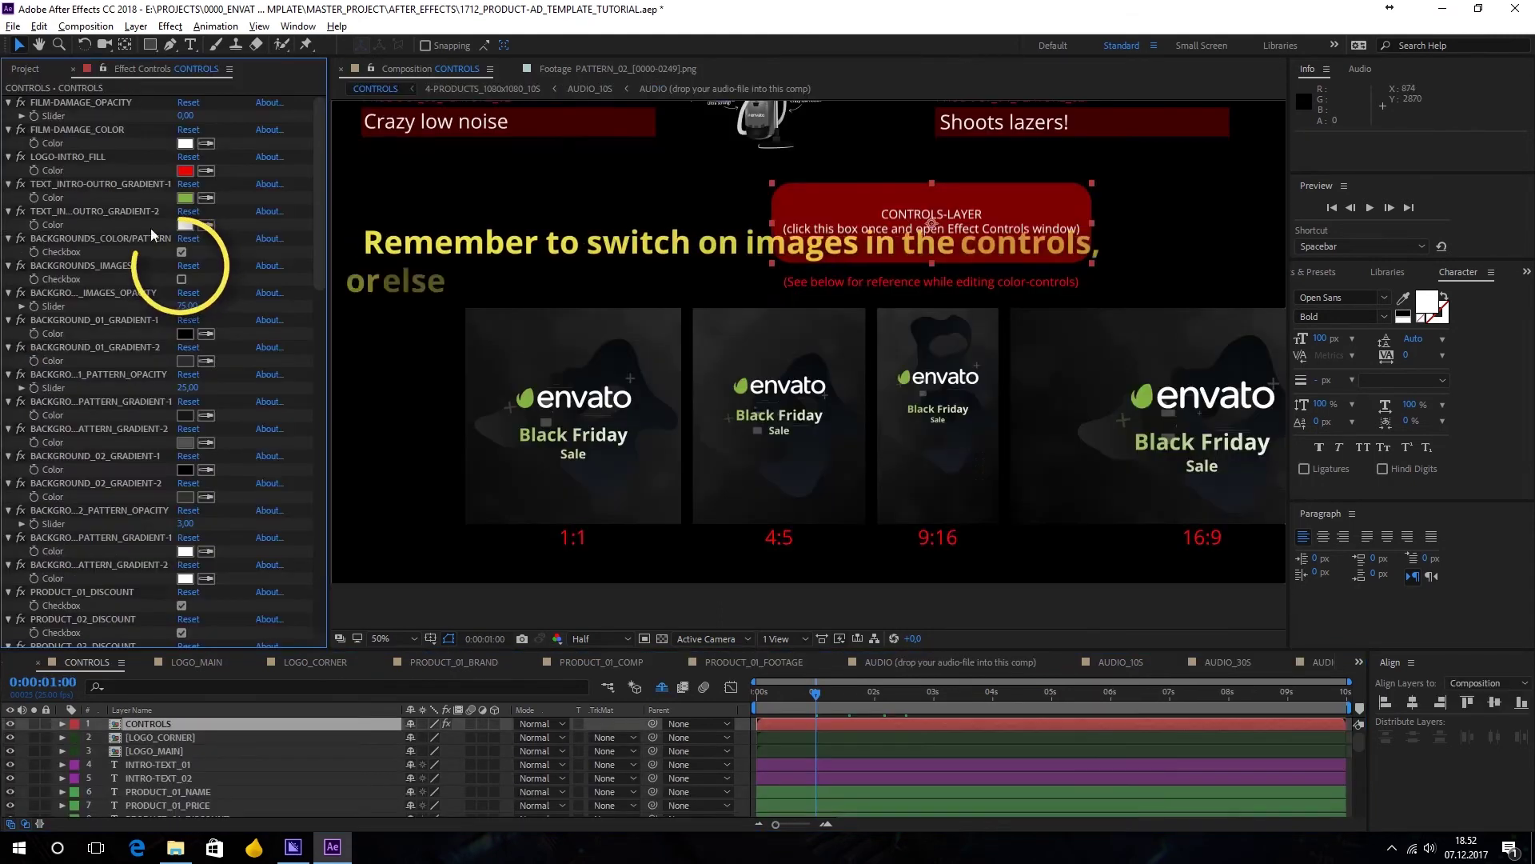
left_click(182, 279)
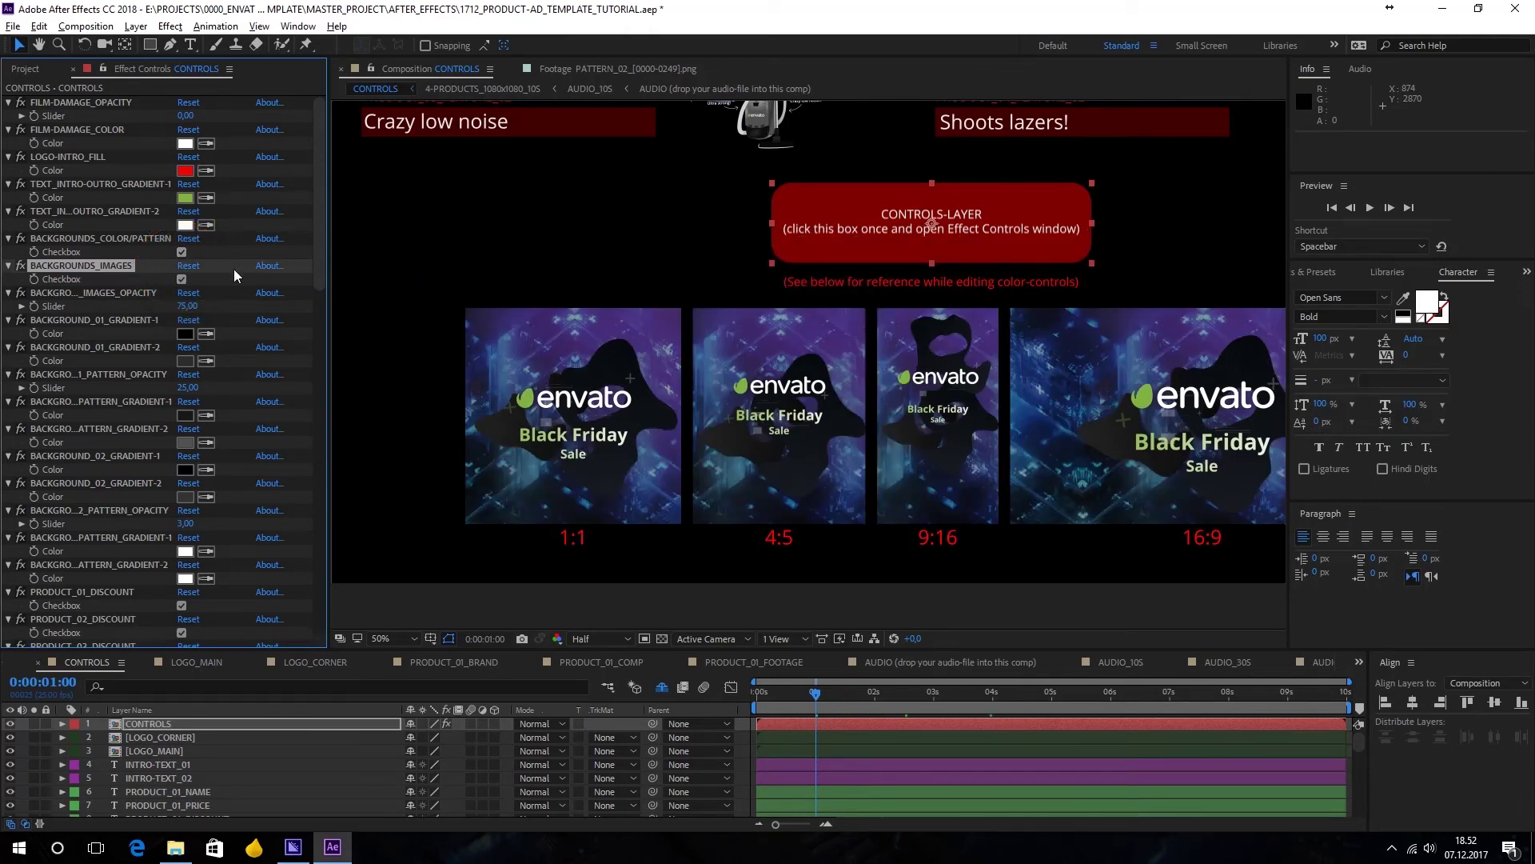
left_click_drag(319, 227, 334, 610)
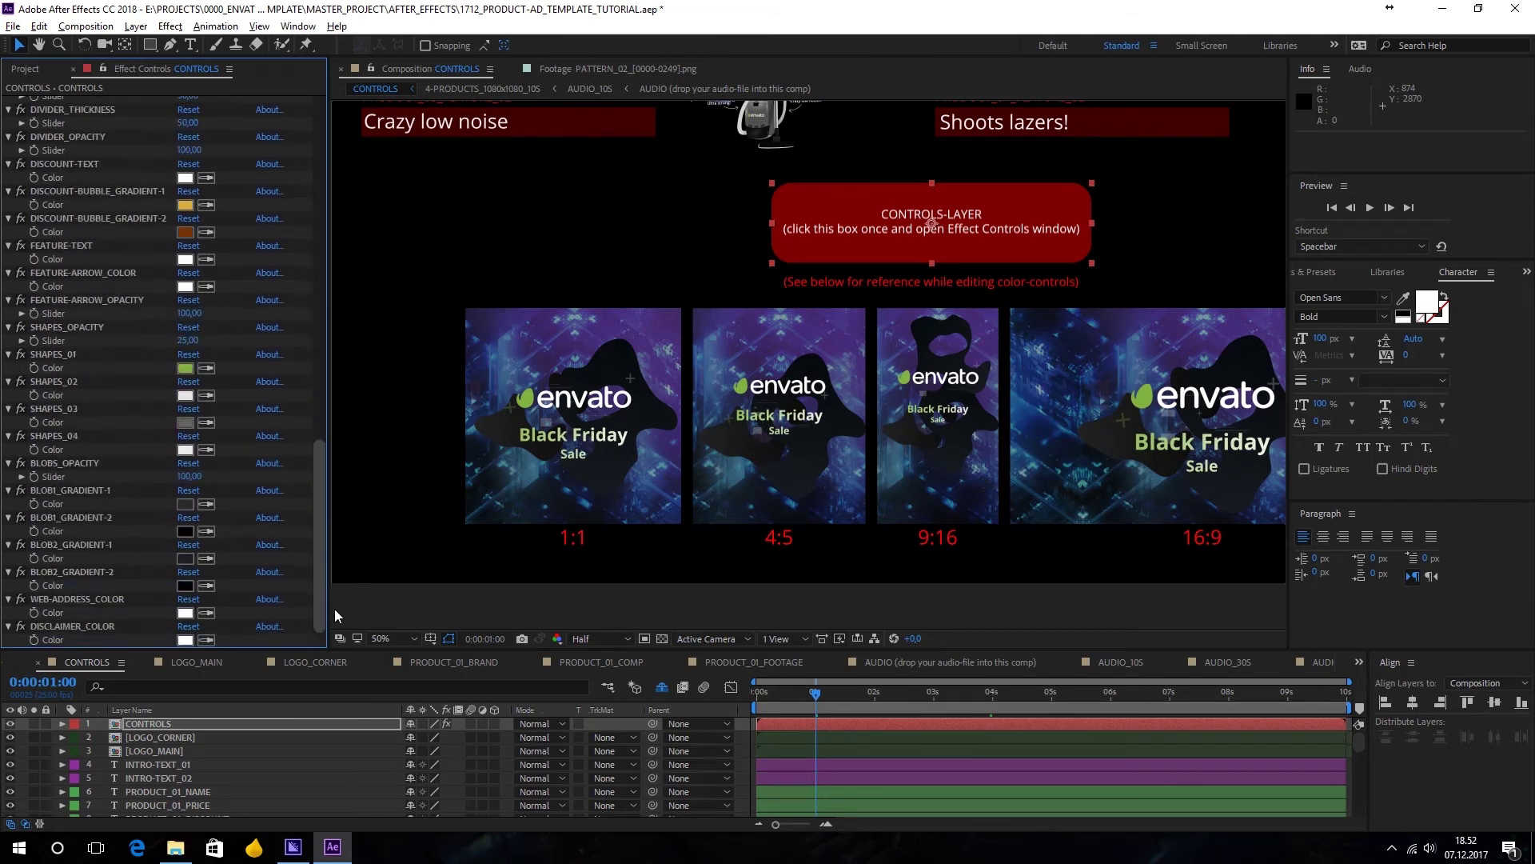
left_click(189, 476)
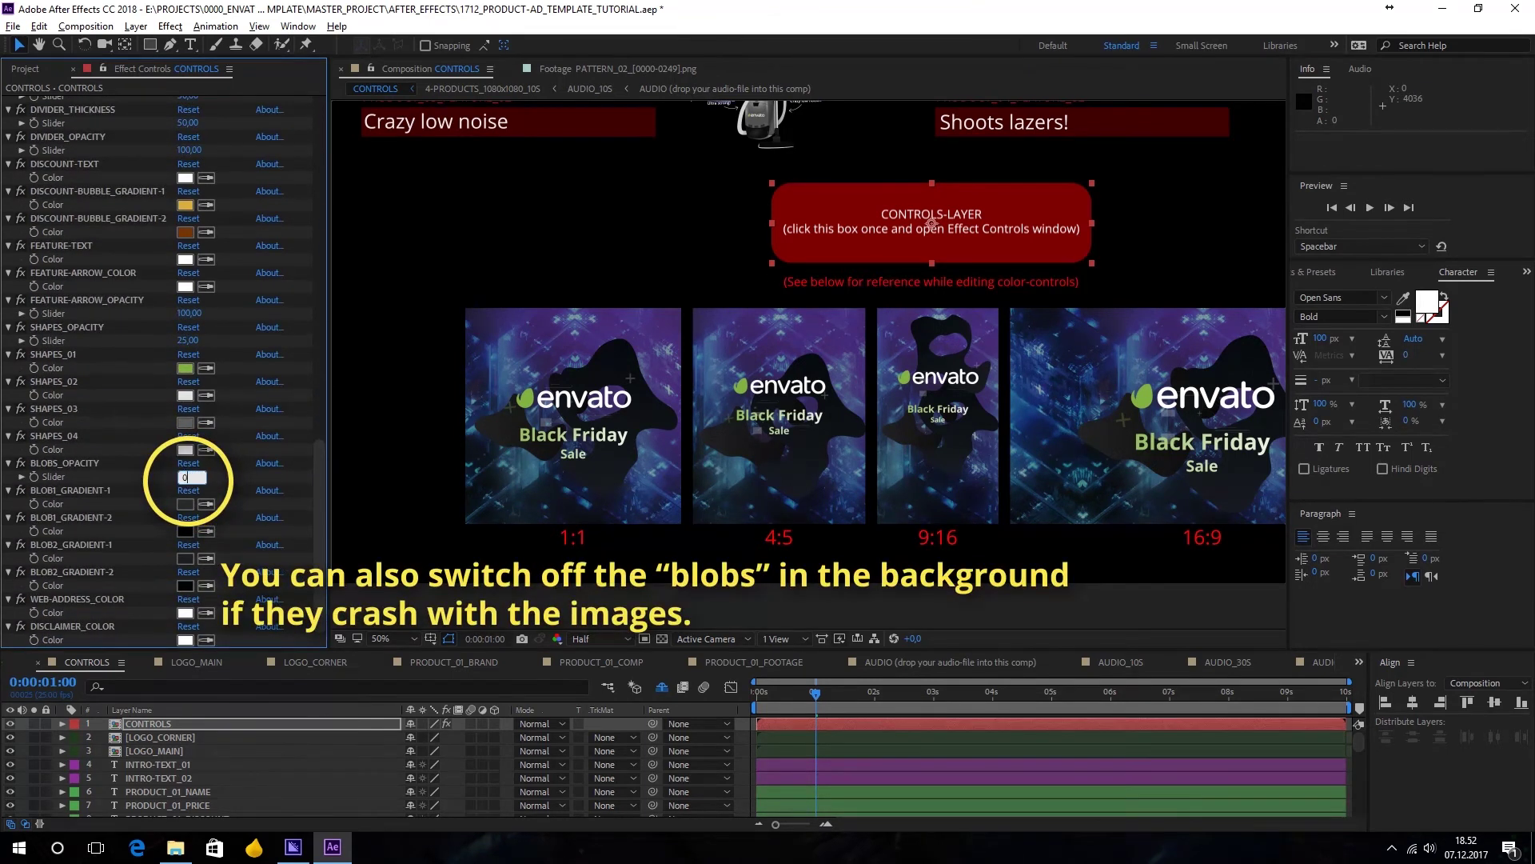
Preview the background images in the four format previews of the CONTROLS comp up to 0:00:09:06.
left_click_drag(863, 502, 710, 478)
left_click(900, 697)
left_click(970, 700)
left_click_drag(971, 703, 1301, 704)
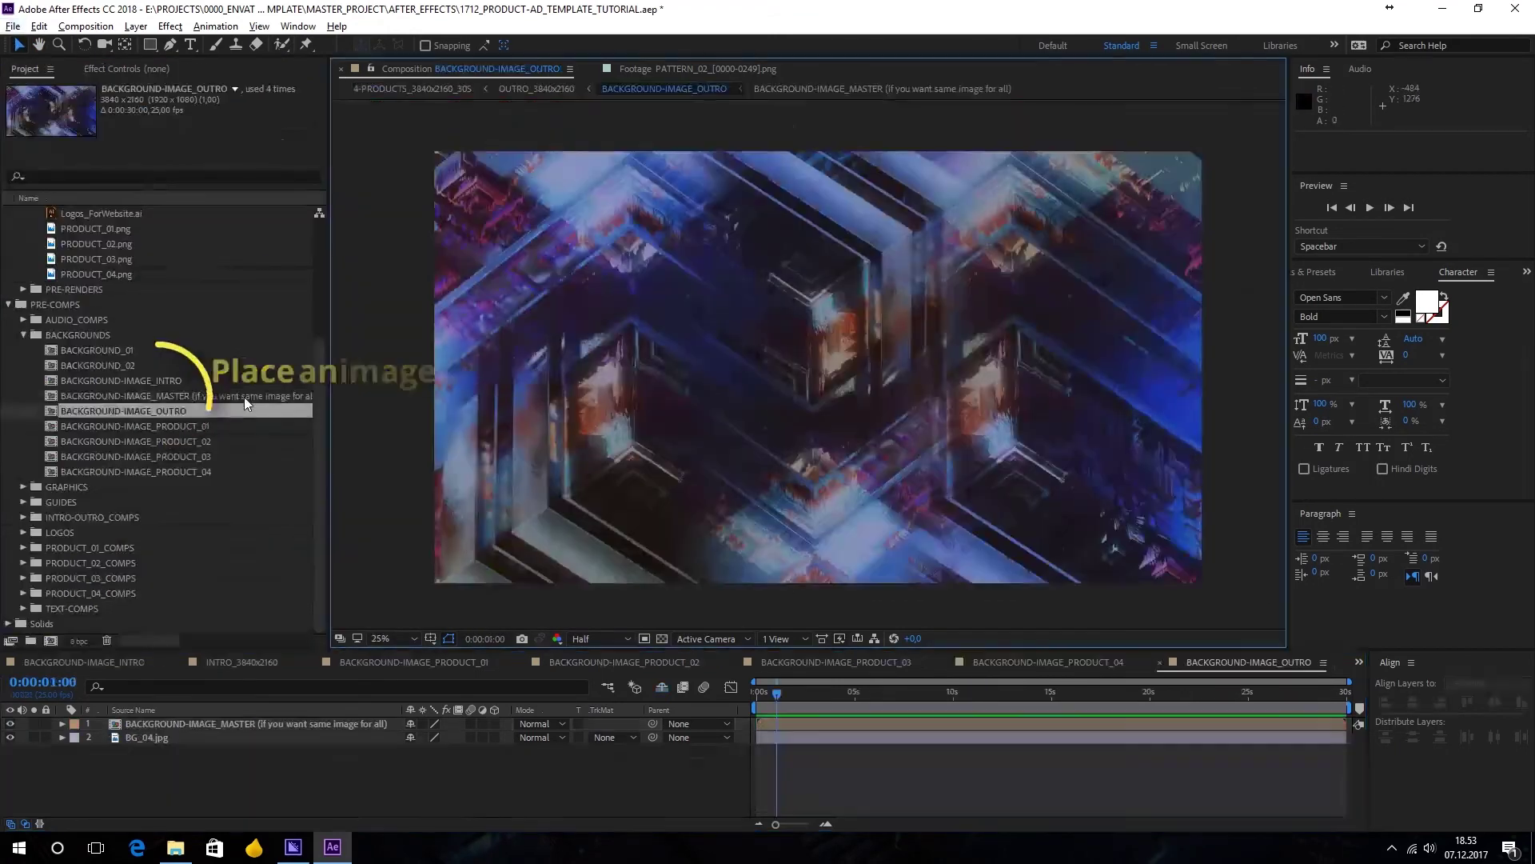
Open the BACKGROUND-IMAGE_MASTER comp and add BG_04.jpg to it as the shared image for all backgrounds.
double_click(128, 395)
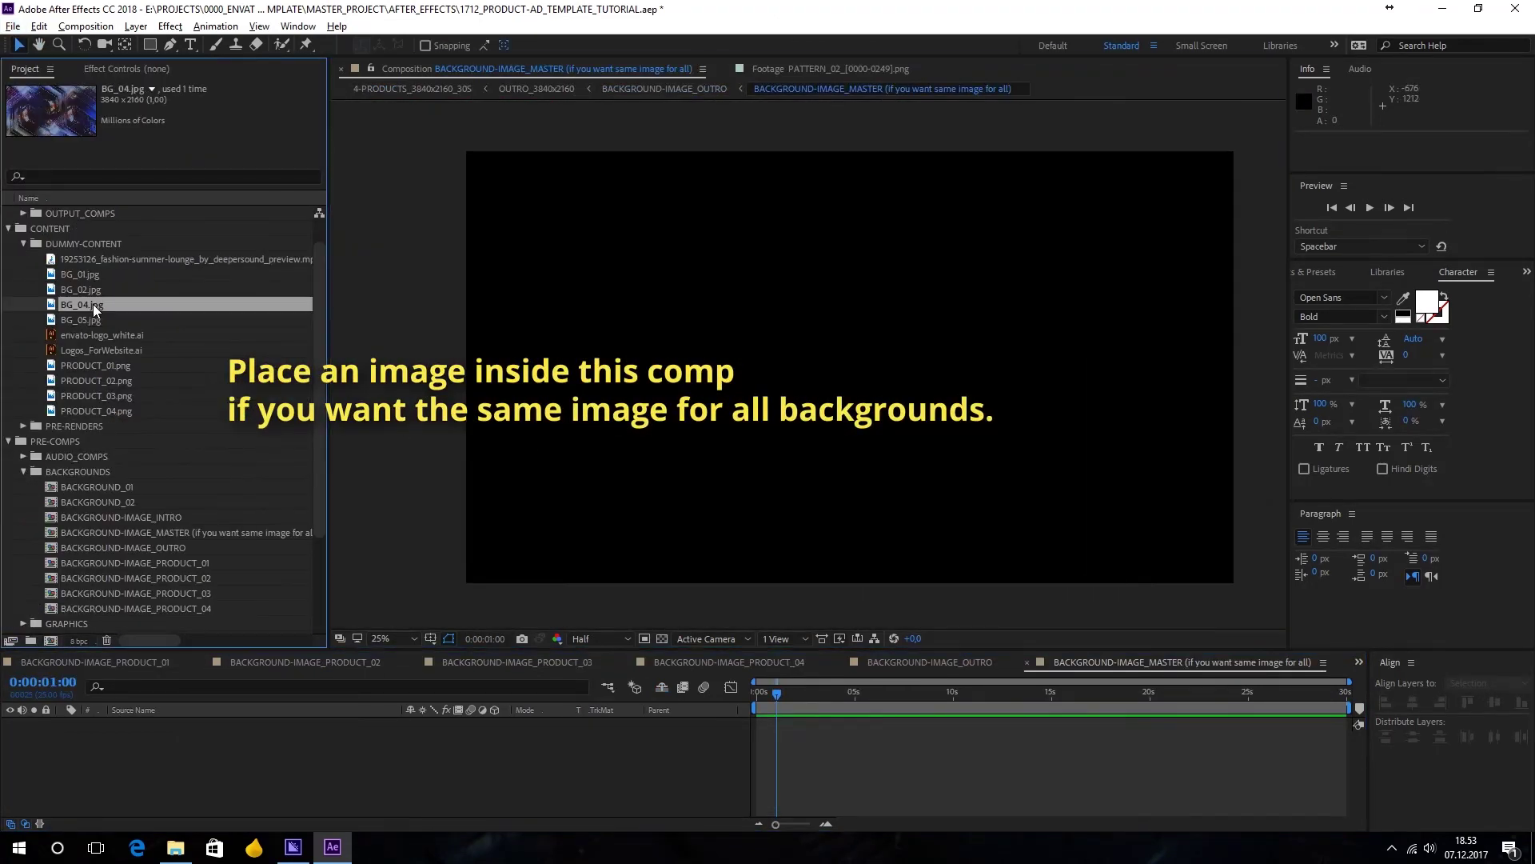
left_click_drag(80, 305, 299, 790)
left_click(573, 798)
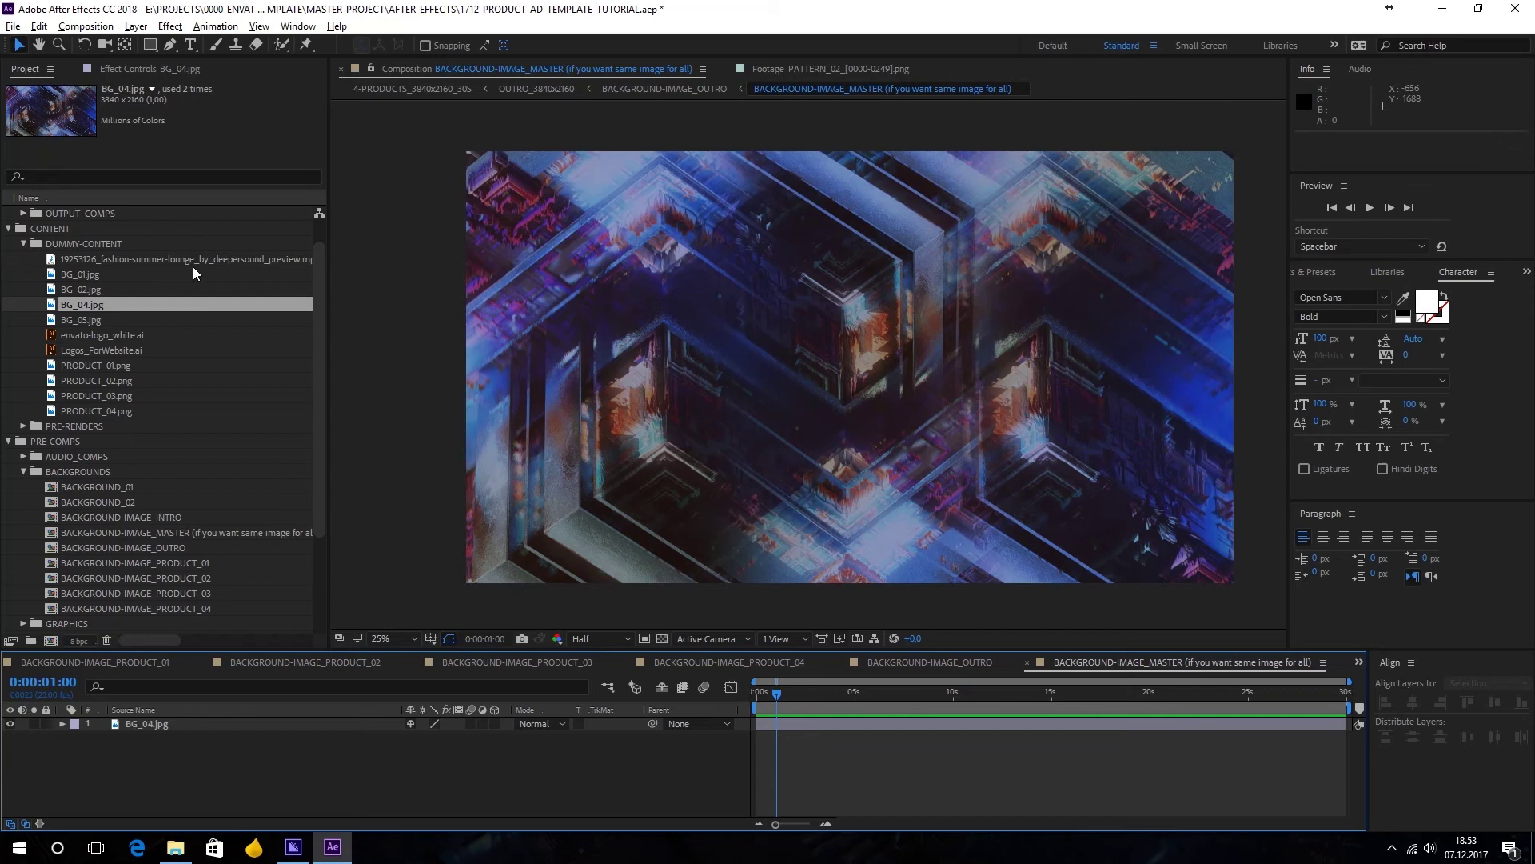
Open the CONTROLS comp and preview the shared background in all formats up to 0:00:06:21.
scroll(193, 272, "up", 1)
double_click(70, 228)
left_click(905, 701)
left_click_drag(904, 701, 1160, 701)
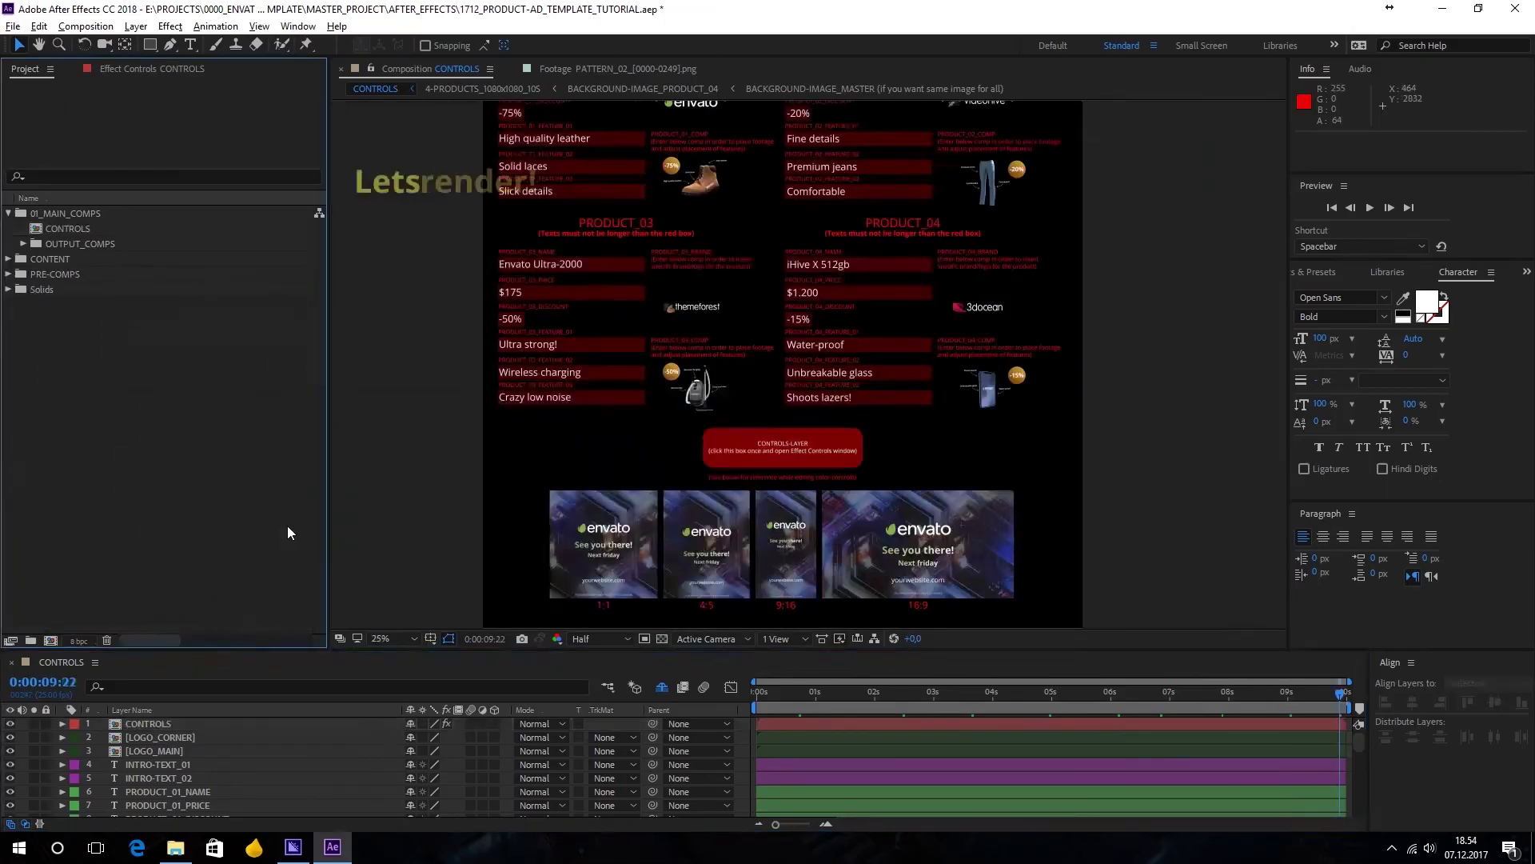
Search the system for "media" and launch Adobe Media Encoder CC 2018.
key("super")
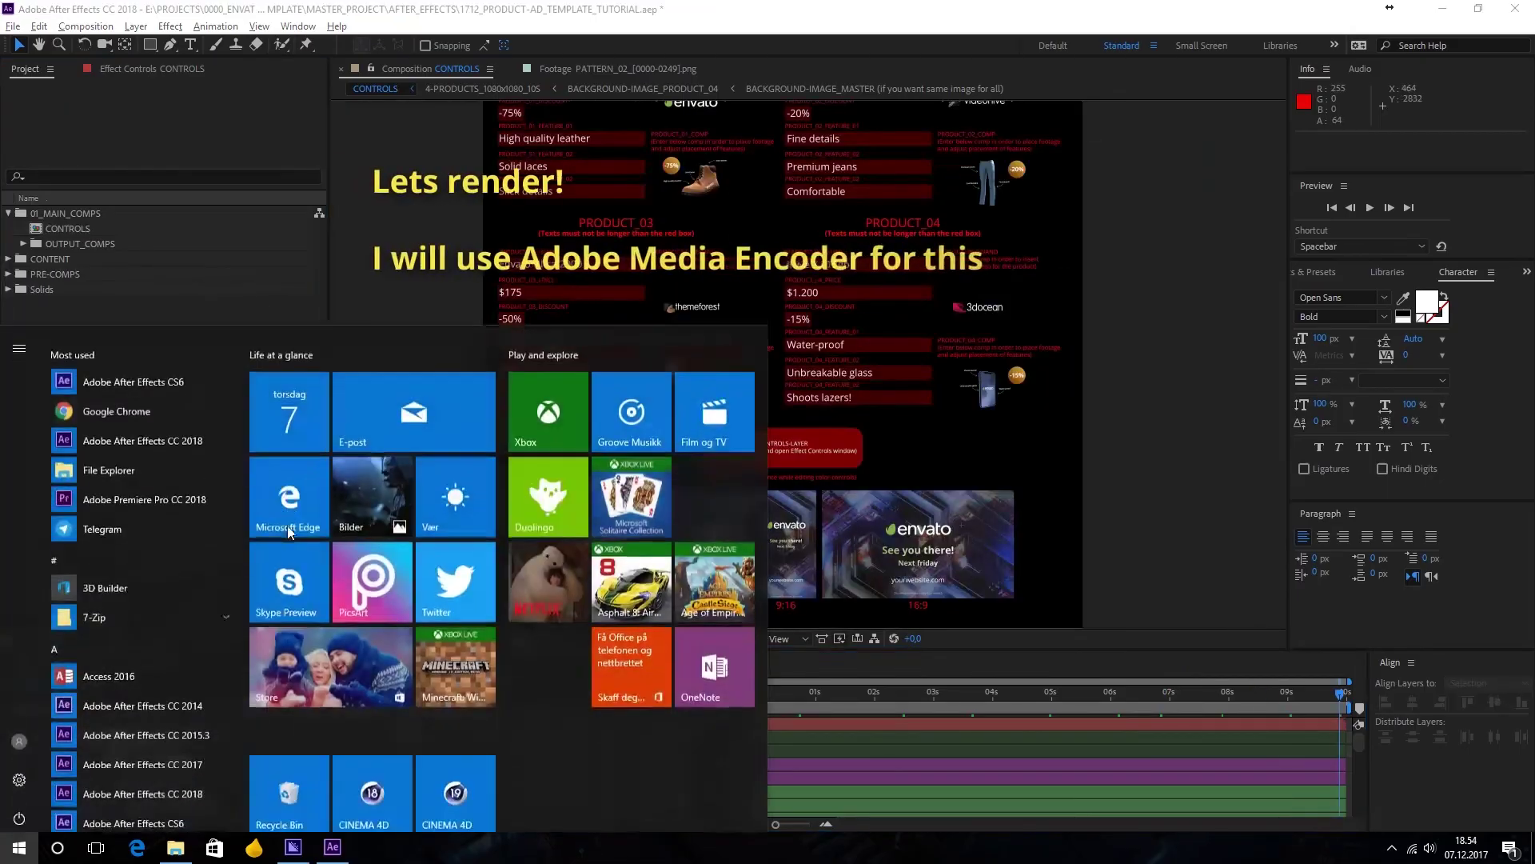
type("media")
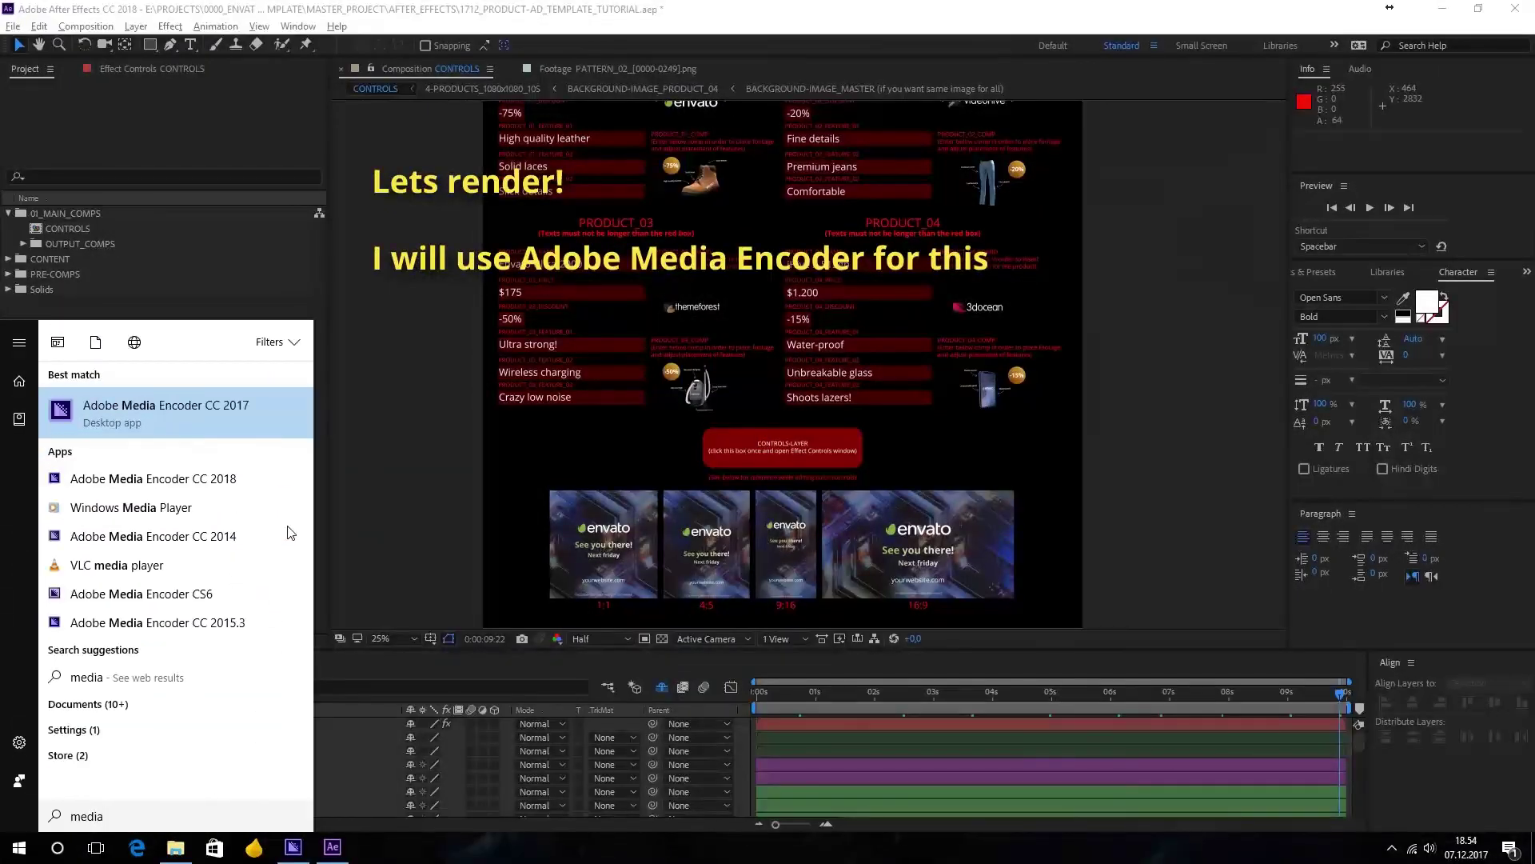
key("Down")
key("Return")
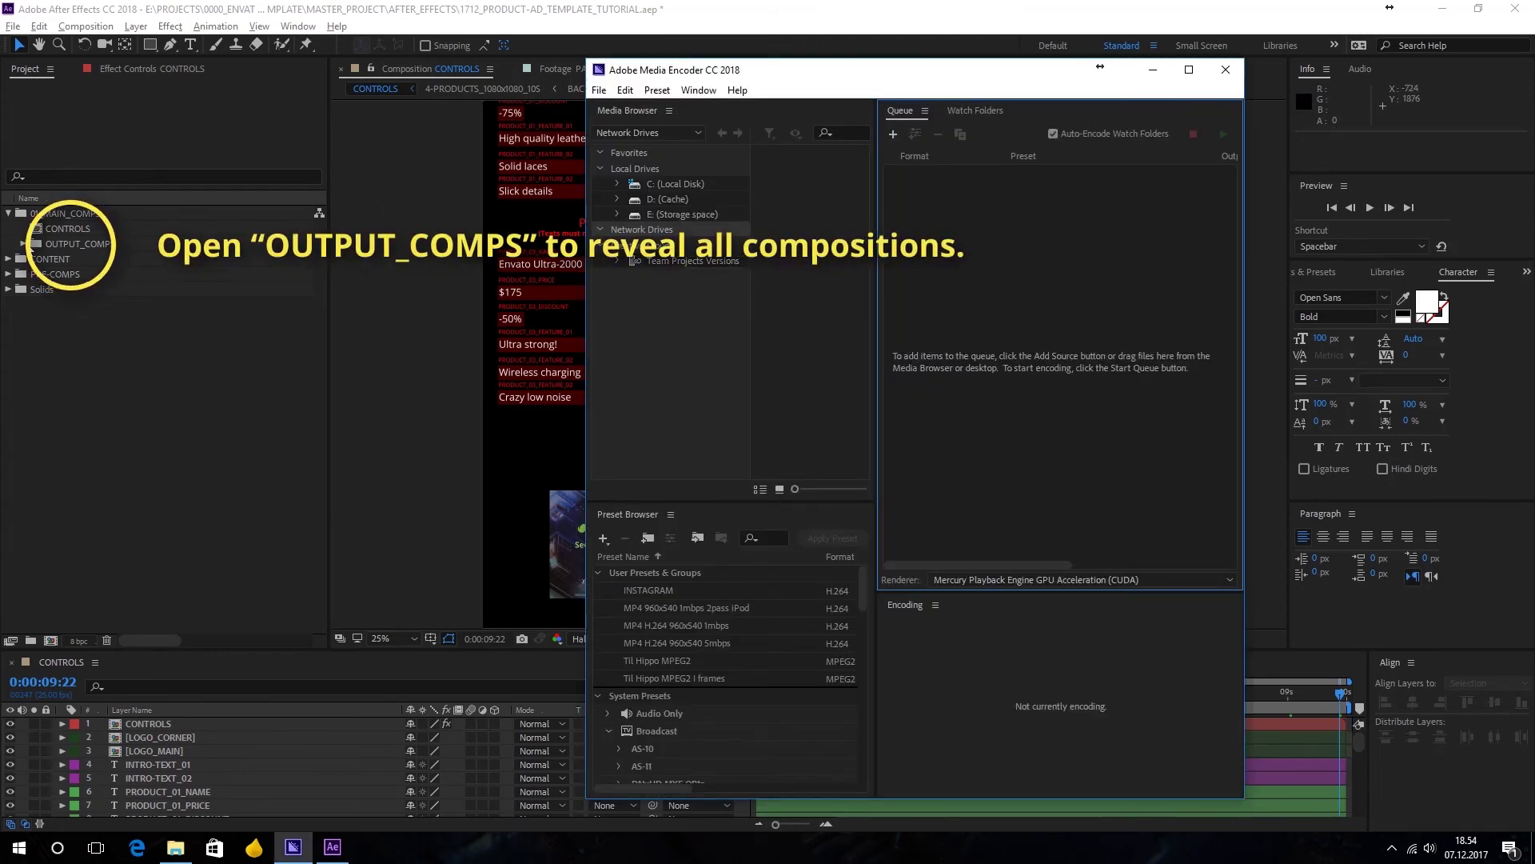
In After Effects, expand OUTPUT_COMPS and select all comps in 3-PRODUCTS, from 3-PRODUCTS_1080x1080_10S to 3-PRODUCTS_3840x2160_30S.
left_click(24, 244)
left_click(38, 274)
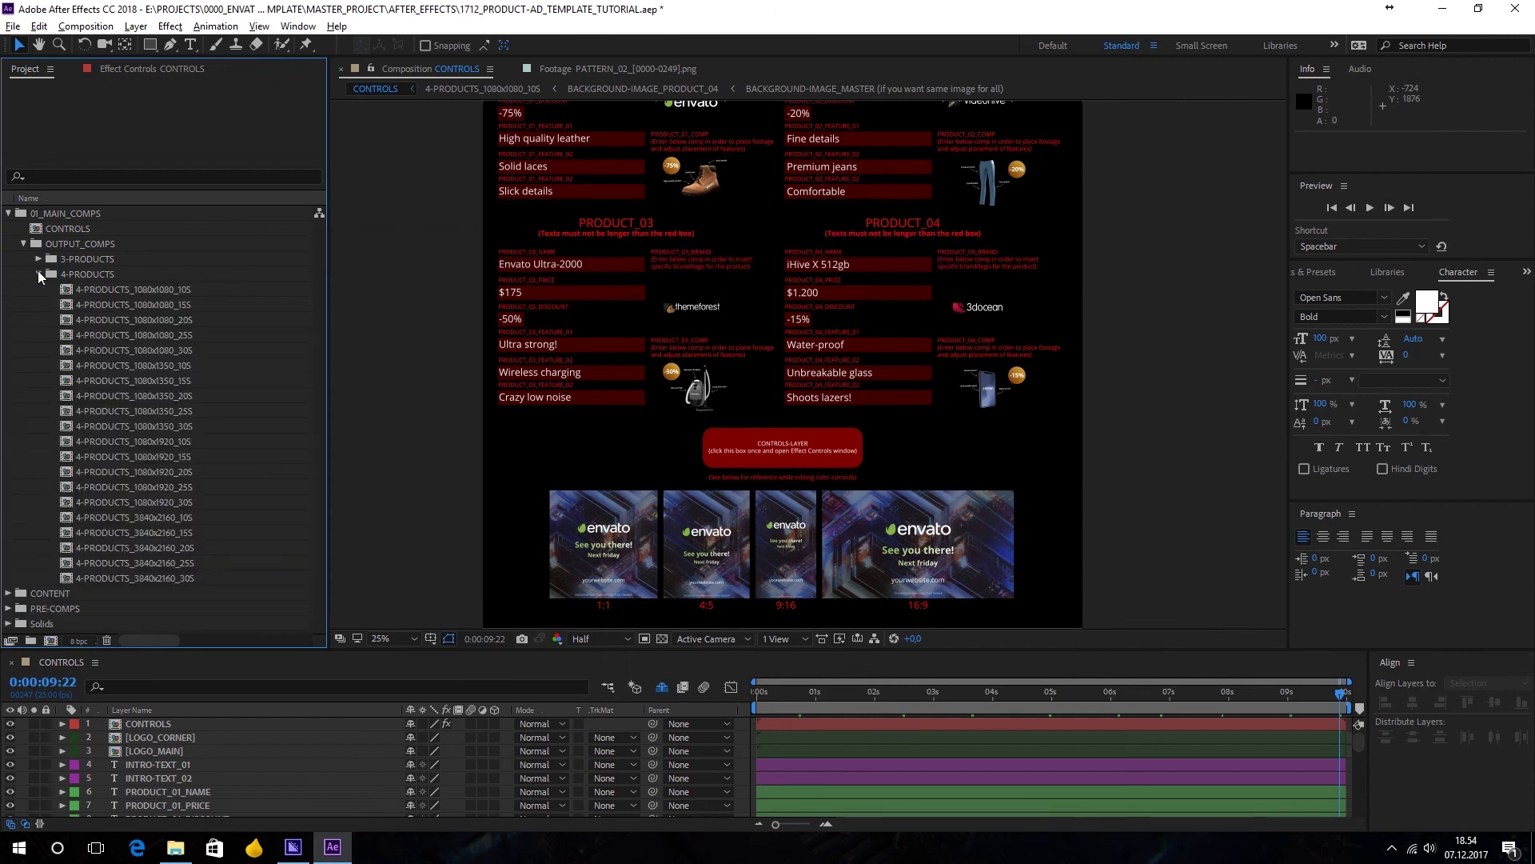
left_click(36, 275)
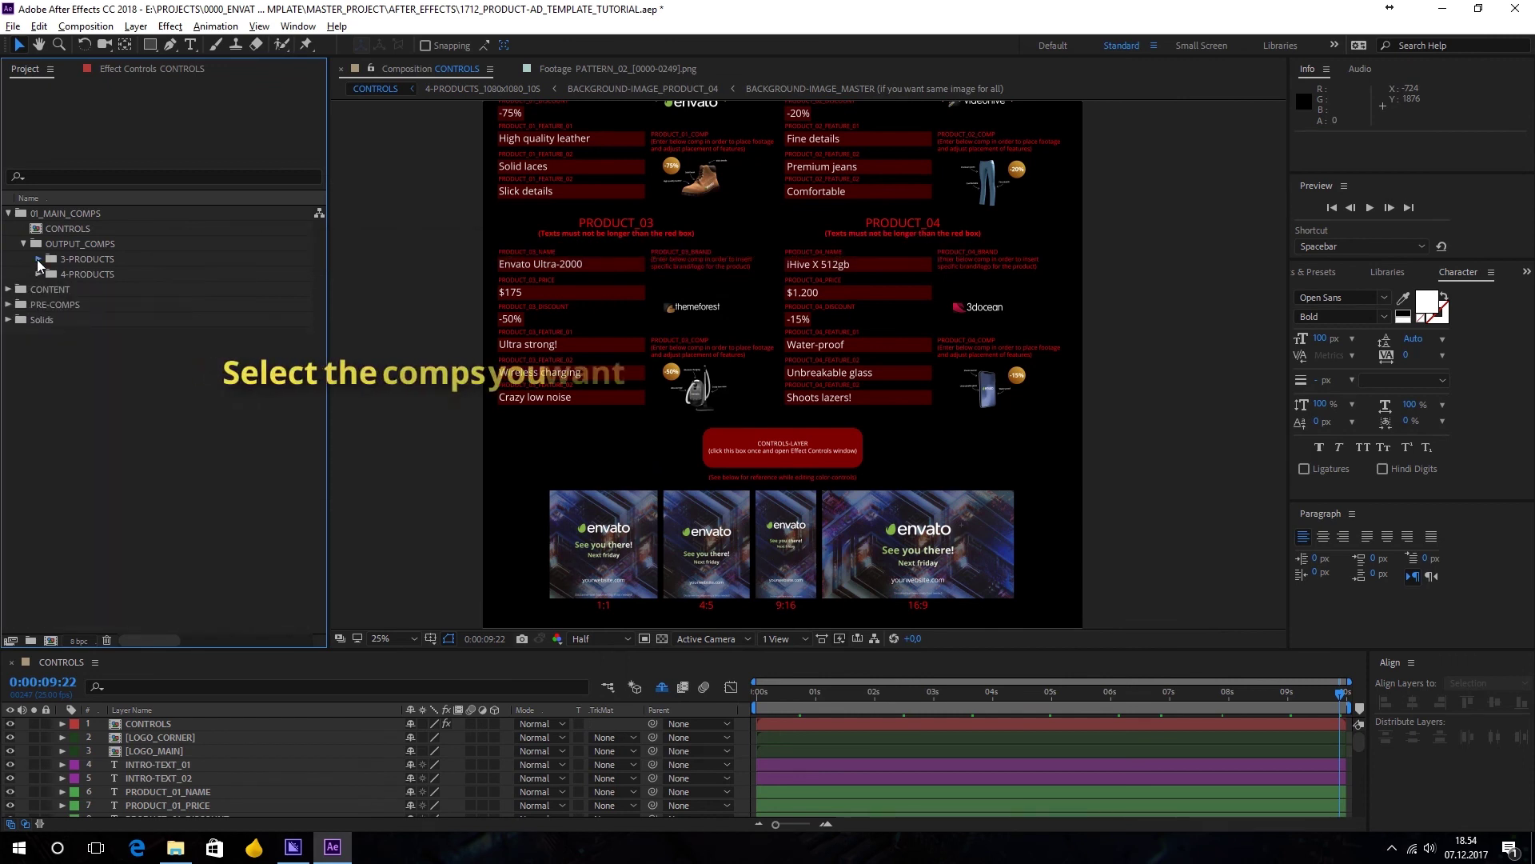
left_click(38, 259)
left_click(111, 274)
left_click(124, 563, "shift")
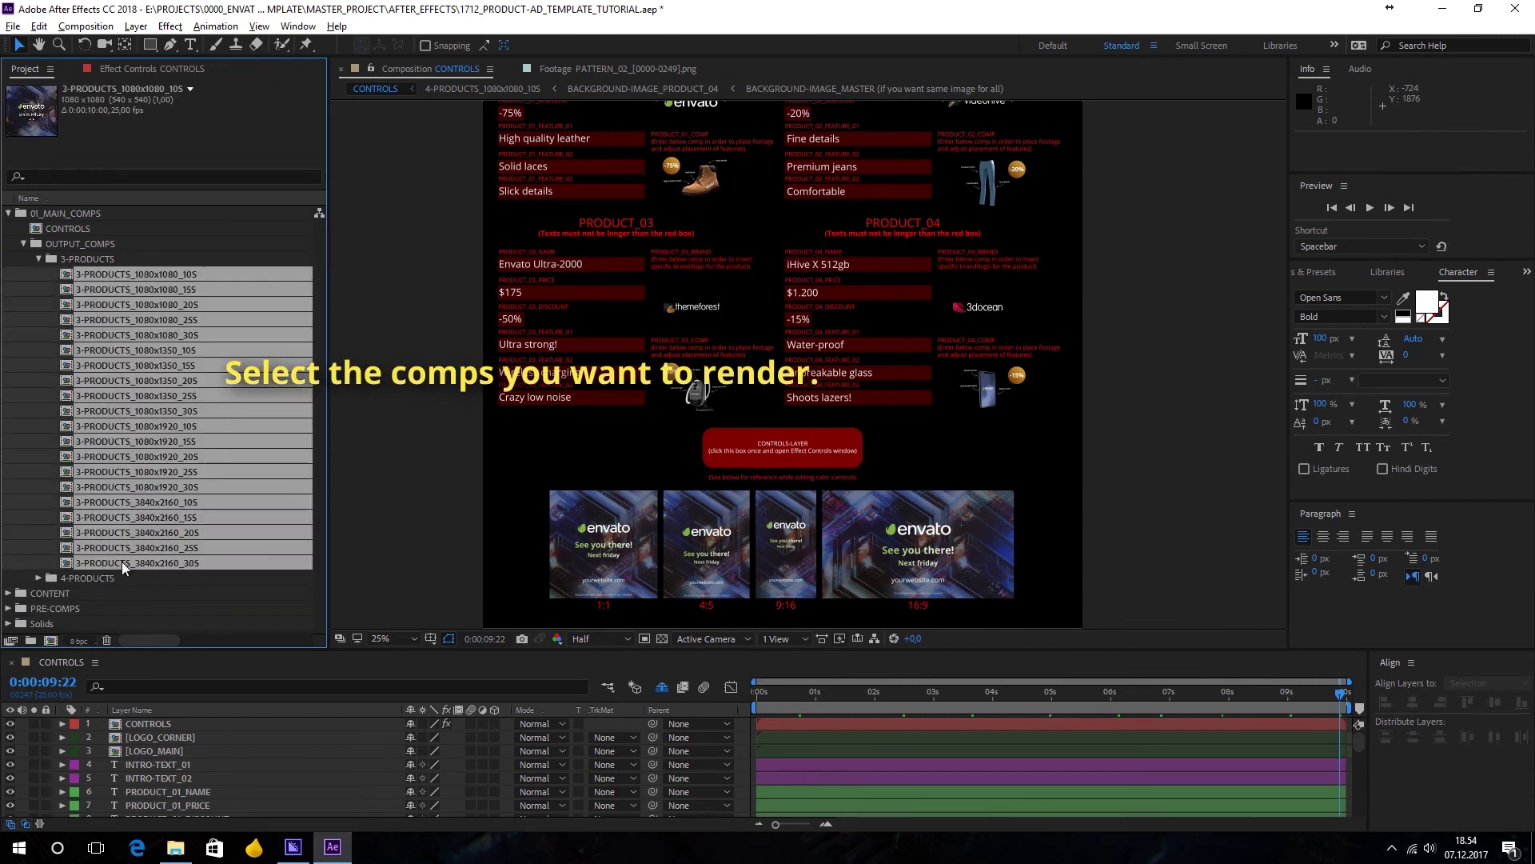
Add the selected 3-PRODUCTS comps to the Adobe Media Encoder queue and widen the queue to show the output files.
key("alt+Tab")
left_click_drag(172, 275, 1064, 282)
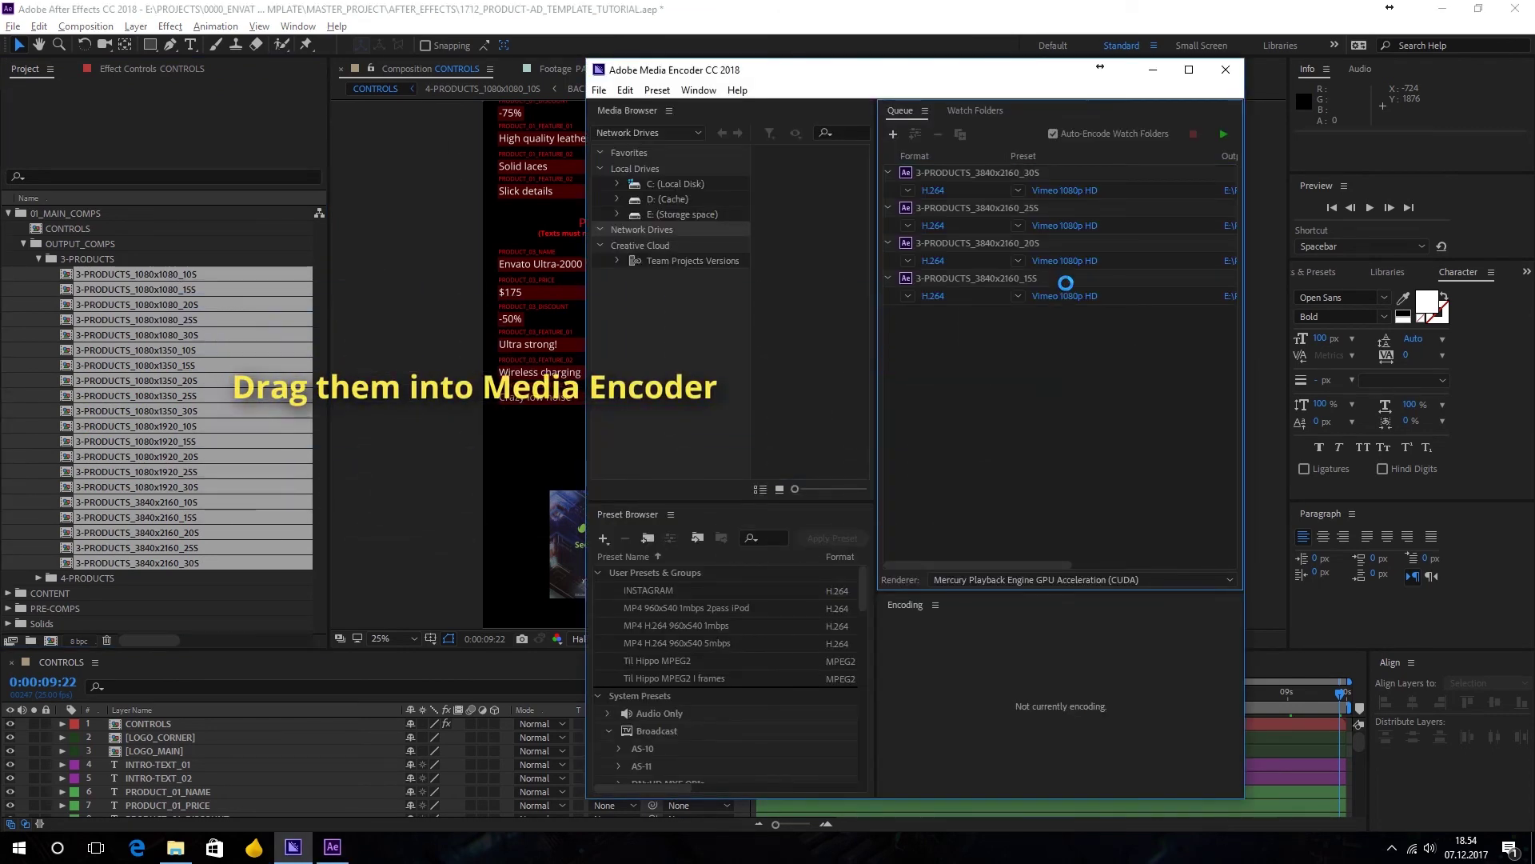
left_click_drag(739, 443, 581, 445)
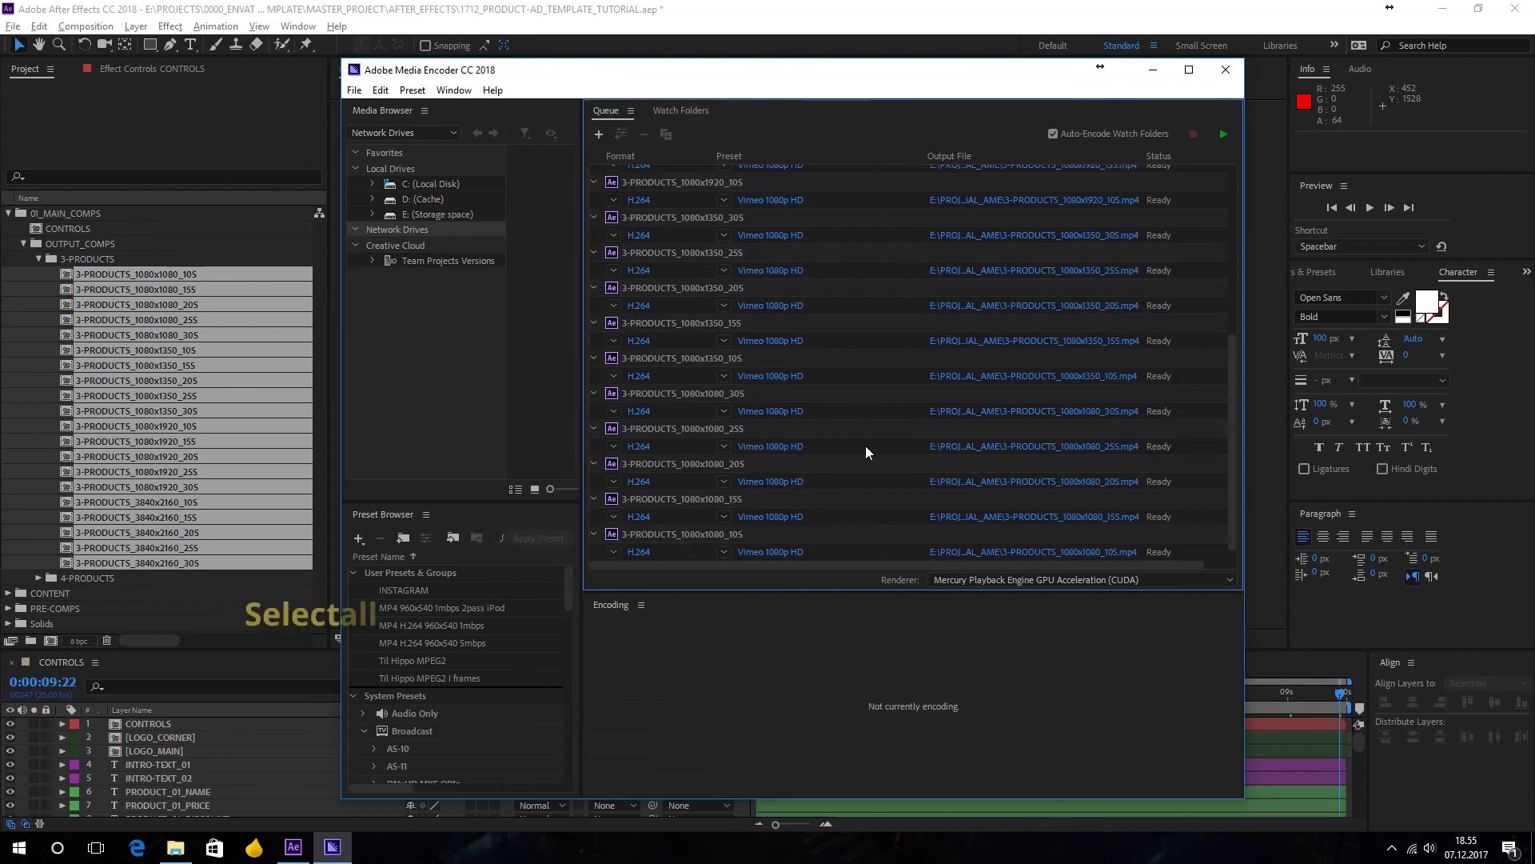
Select all queued comps and apply the H.264 preset Match Source - High bitrate to them.
left_click(848, 428)
scroll(800, 336, "up", 5)
left_click(727, 172)
scroll(712, 384, "down", 5)
left_click(696, 519, "shift")
scroll(708, 384, "up", 5)
left_click(723, 192)
left_click(891, 256)
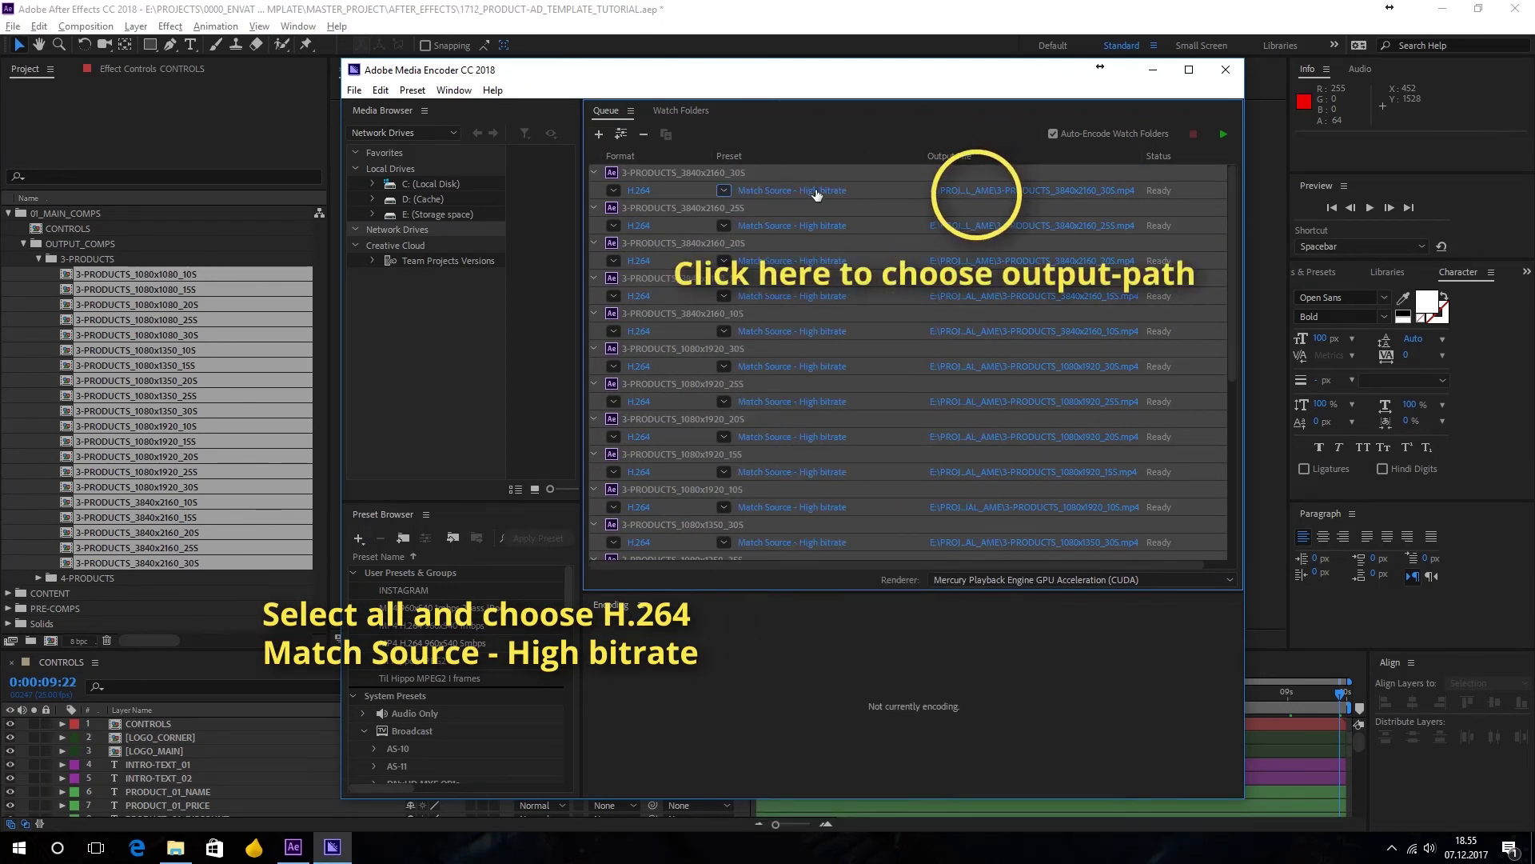
Create a folder named TEST inside DEMO-FILES and set it as the output folder for all queued comps.
left_click(973, 190)
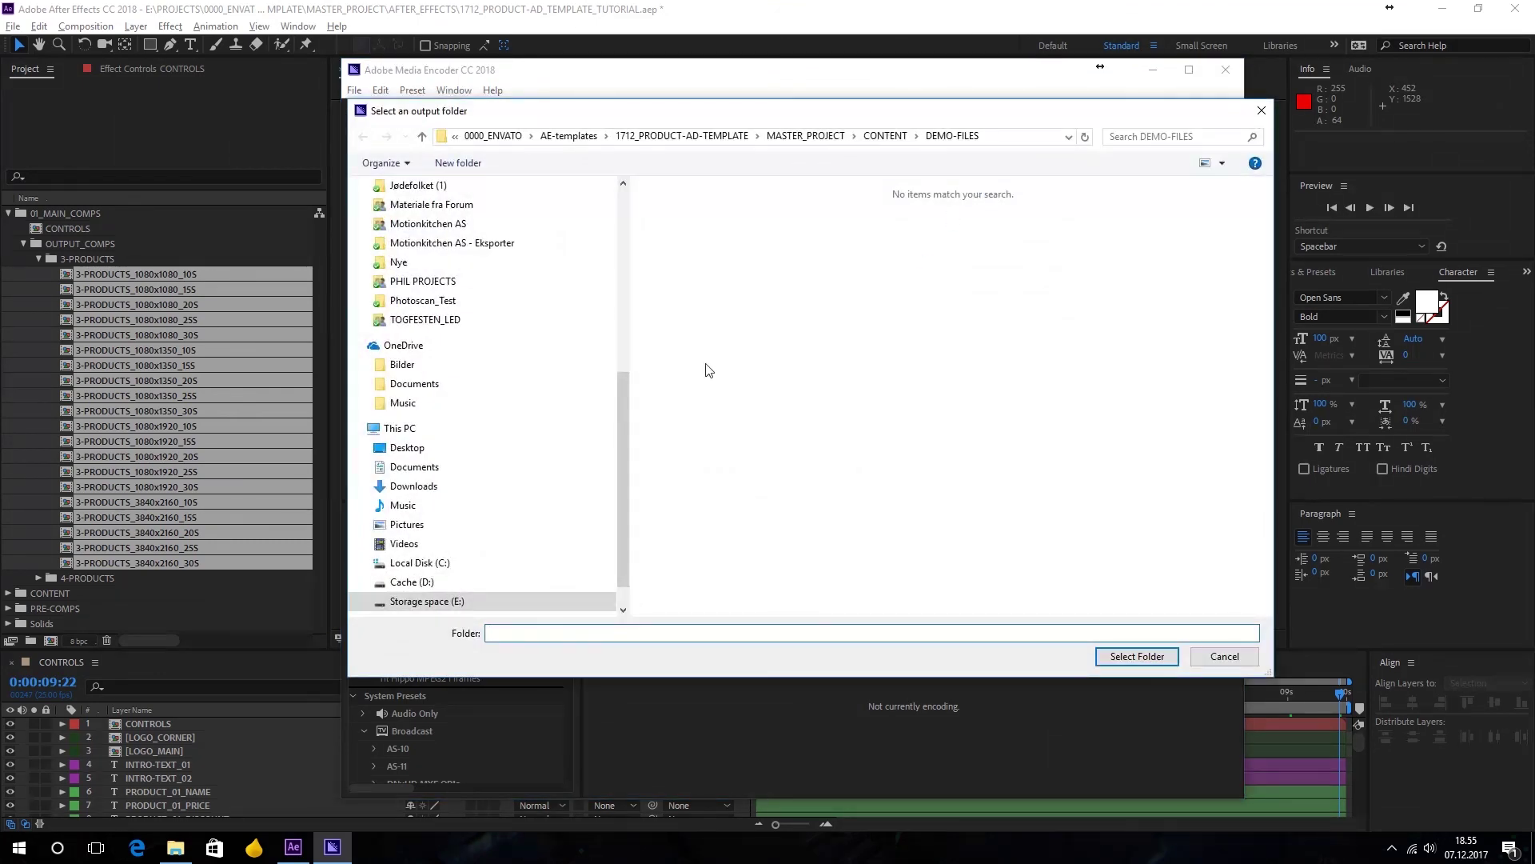
right_click(730, 421)
mouse_move(760, 589)
left_click(928, 590)
type("TEST")
key("Return")
double_click(686, 228)
left_click(1137, 656)
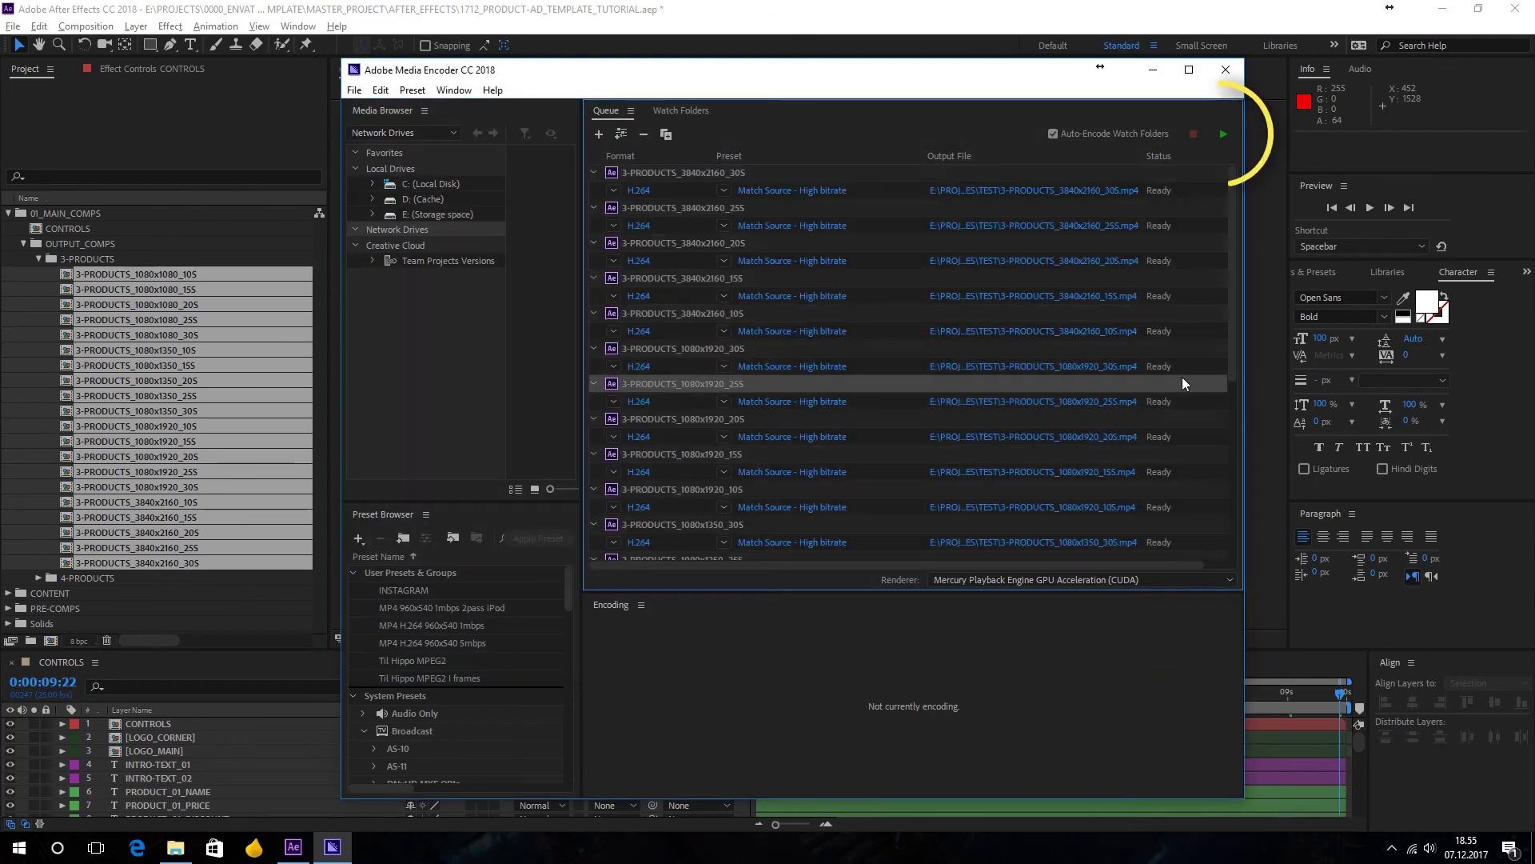